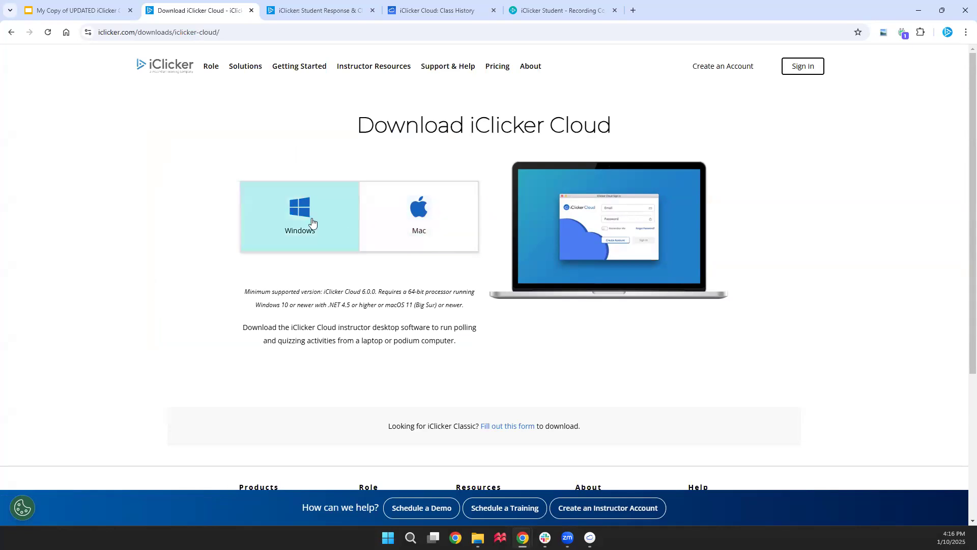
View the Windows download options, then begin creating an instructor account from the iClicker home page
{"action": "left_click", "coordinate": [311, 224]}
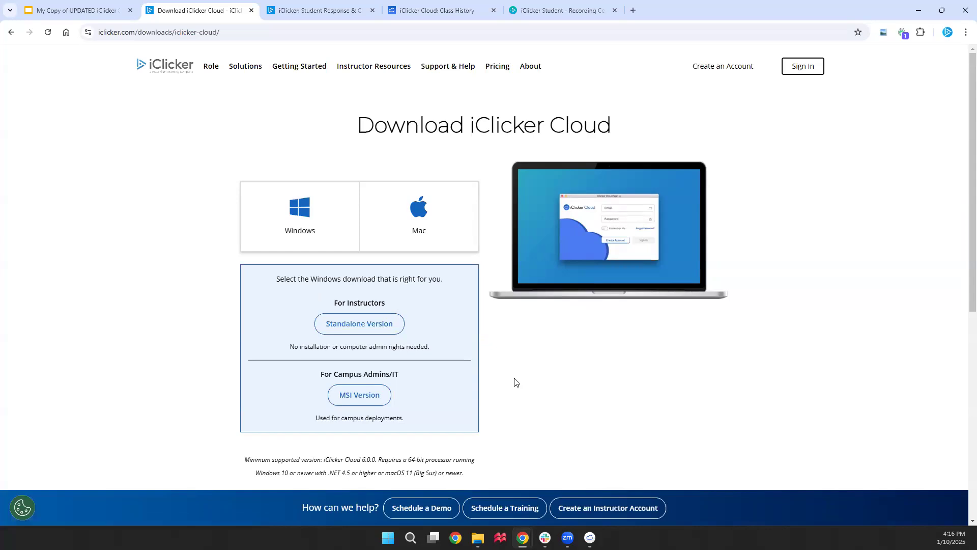
{"action": "left_click", "coordinate": [166, 75]}
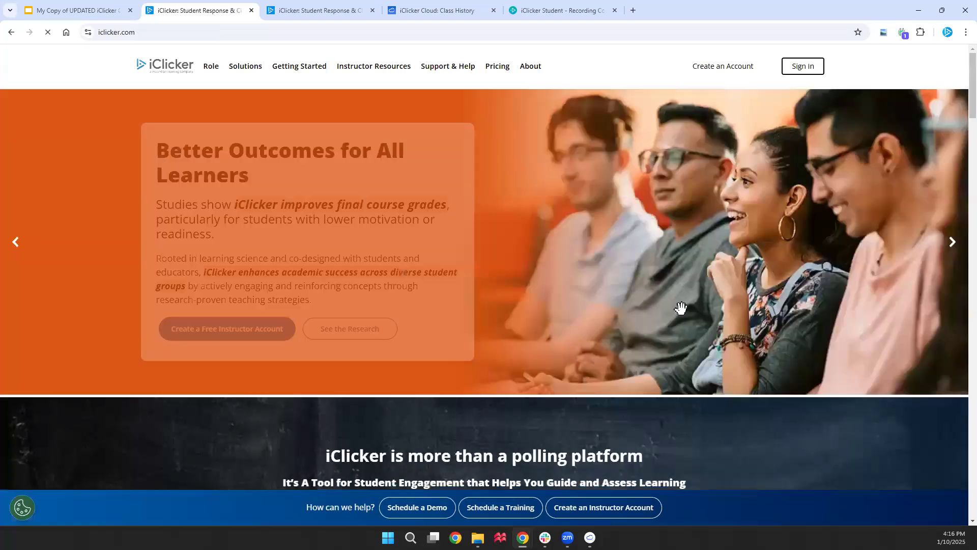
{"action": "mouse_move", "coordinate": [732, 70]}
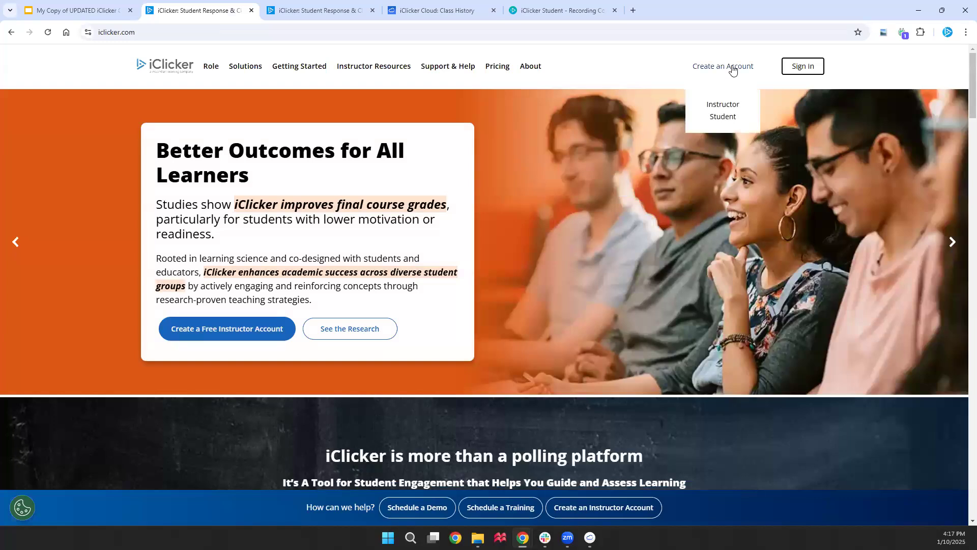
{"action": "left_click", "coordinate": [728, 106]}
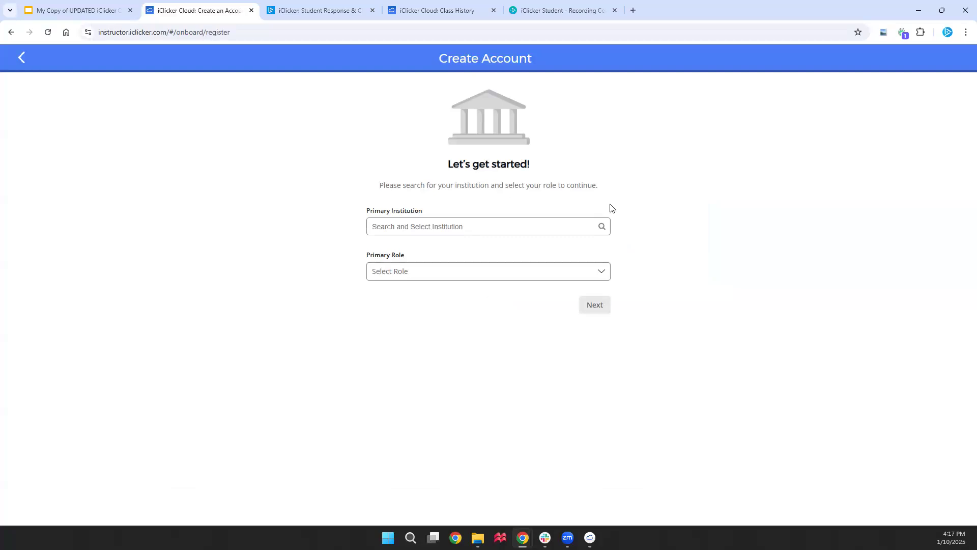
Choose Macmillan Learning as institution and Instructor as role, then continue to the optional remote ID field
{"action": "left_click", "coordinate": [582, 227]}
{"action": "type", "text": "macmillan learning"}
{"action": "left_click", "coordinate": [553, 246]}
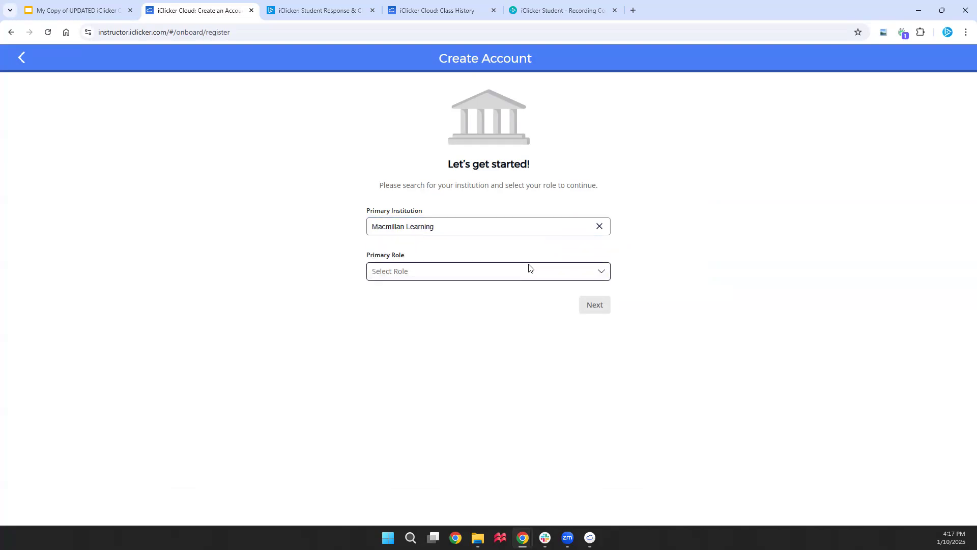
{"action": "left_click", "coordinate": [528, 274]}
{"action": "left_click", "coordinate": [541, 301]}
{"action": "left_click", "coordinate": [593, 305]}
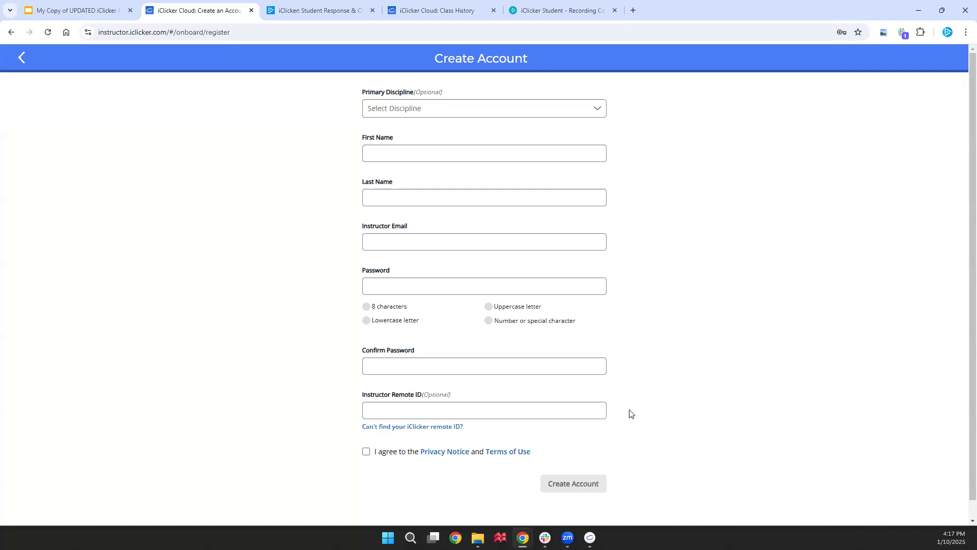
{"action": "left_click", "coordinate": [511, 413]}
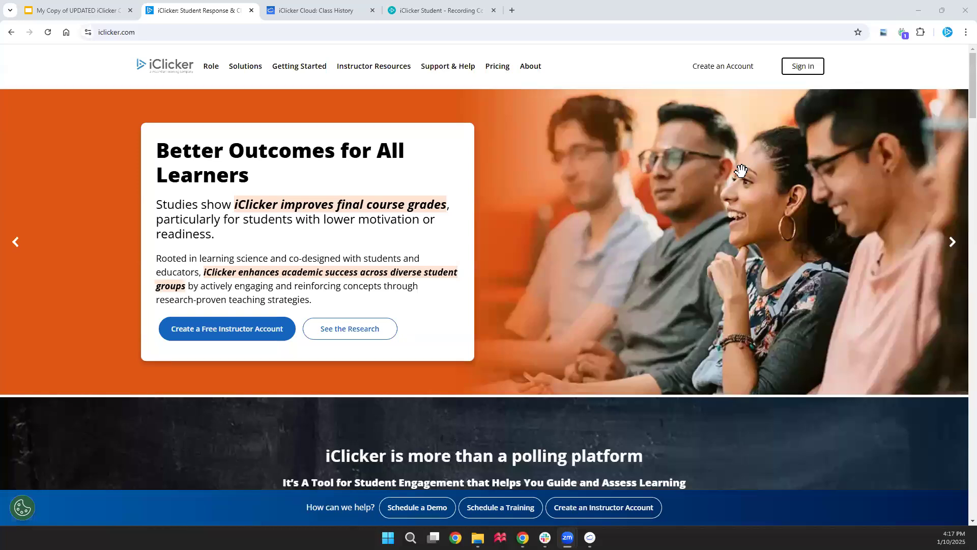
Sign in as an instructor with the instructor email address and account password
{"action": "left_click", "coordinate": [812, 72]}
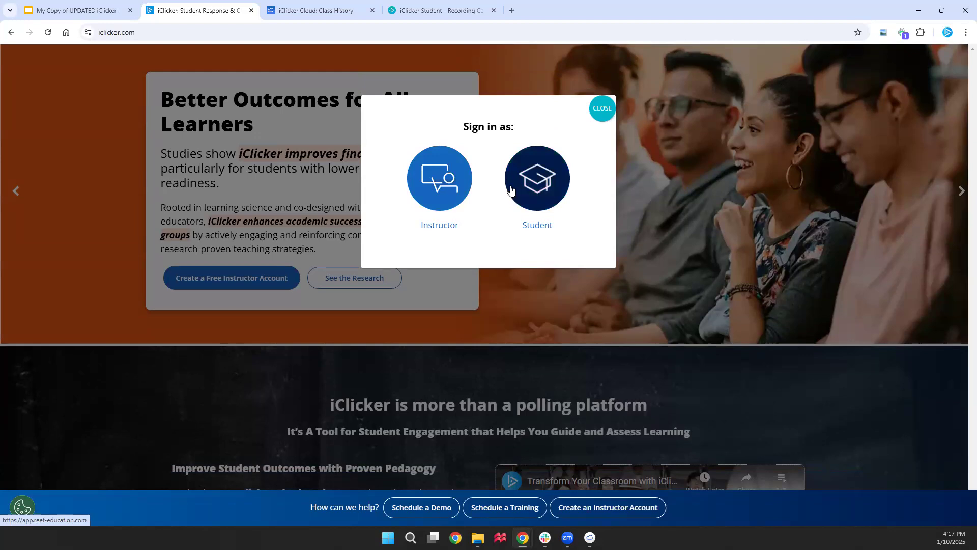
{"action": "left_click", "coordinate": [457, 189]}
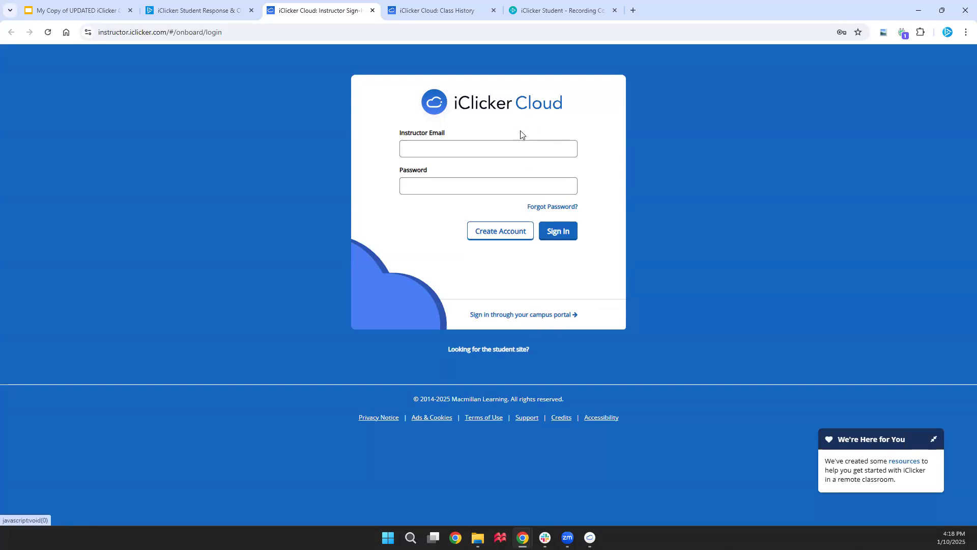
{"action": "left_click", "coordinate": [520, 148]}
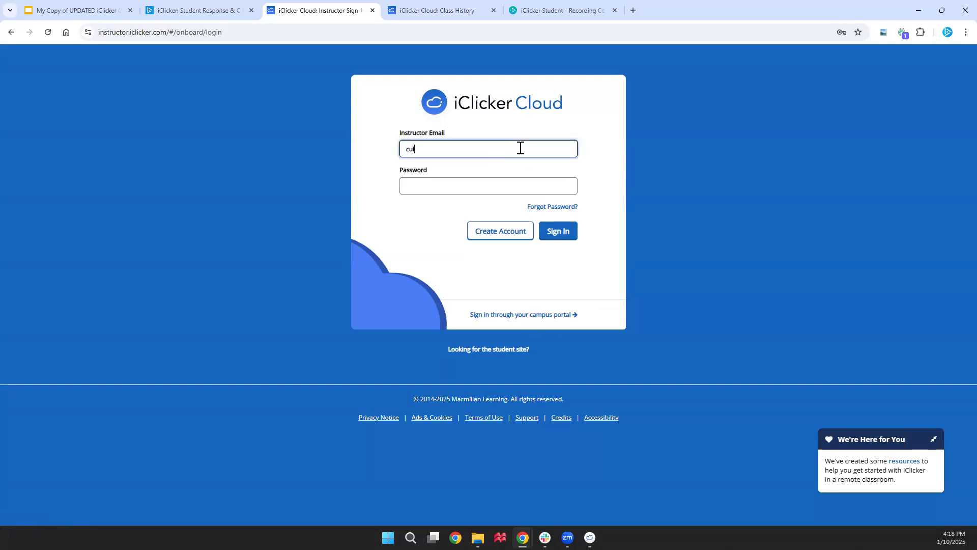
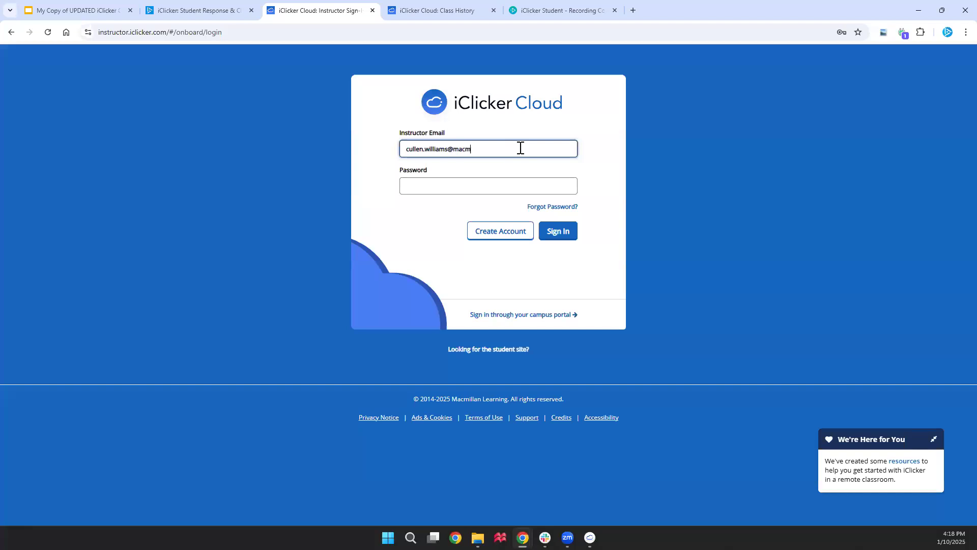
{"action": "key", "text": "Tab"}
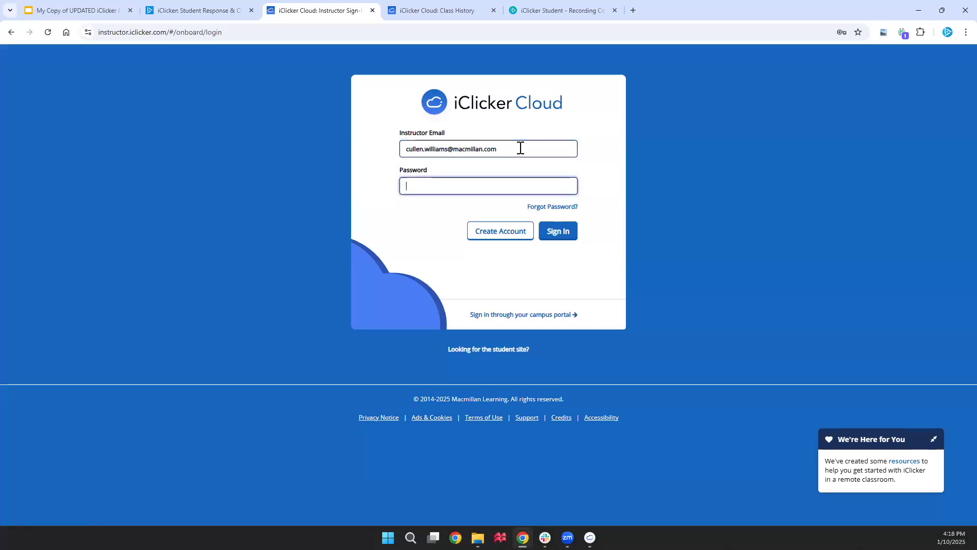
{"action": "type", "text": "••••••"}
{"action": "key", "text": "Return"}
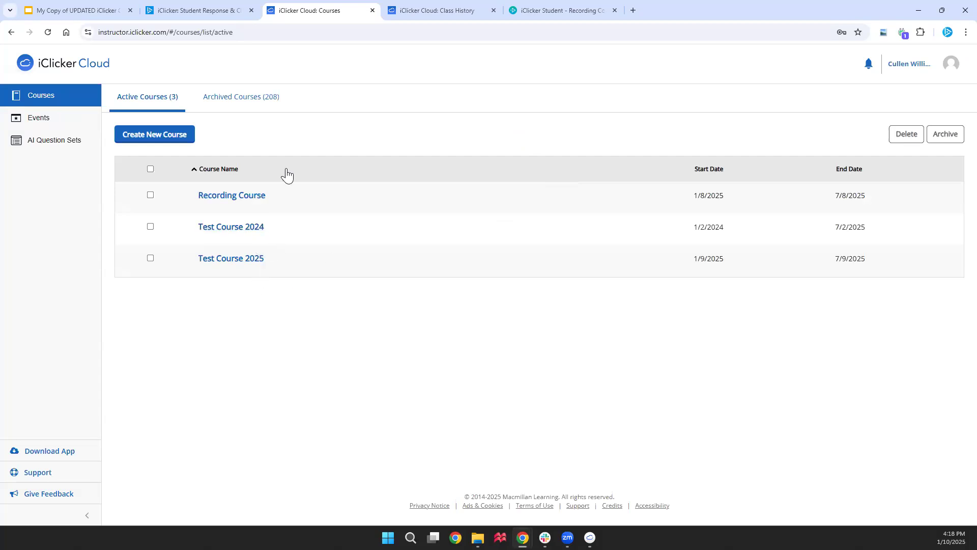
Start a new course, set its discipline to Other, and go to the Course Name field
{"action": "left_click", "coordinate": [179, 135]}
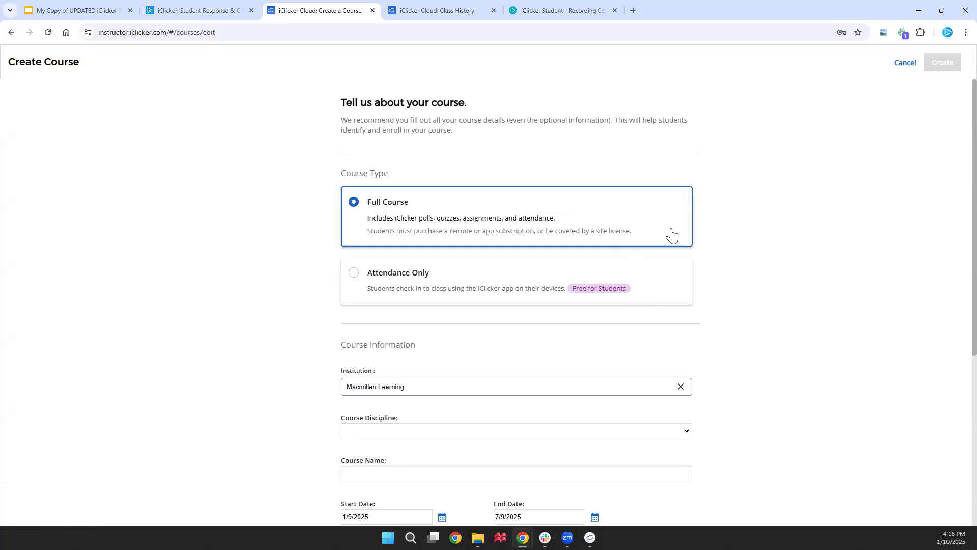
{"action": "scroll", "coordinate": [758, 335], "scroll_direction": "down", "scroll_amount": 3}
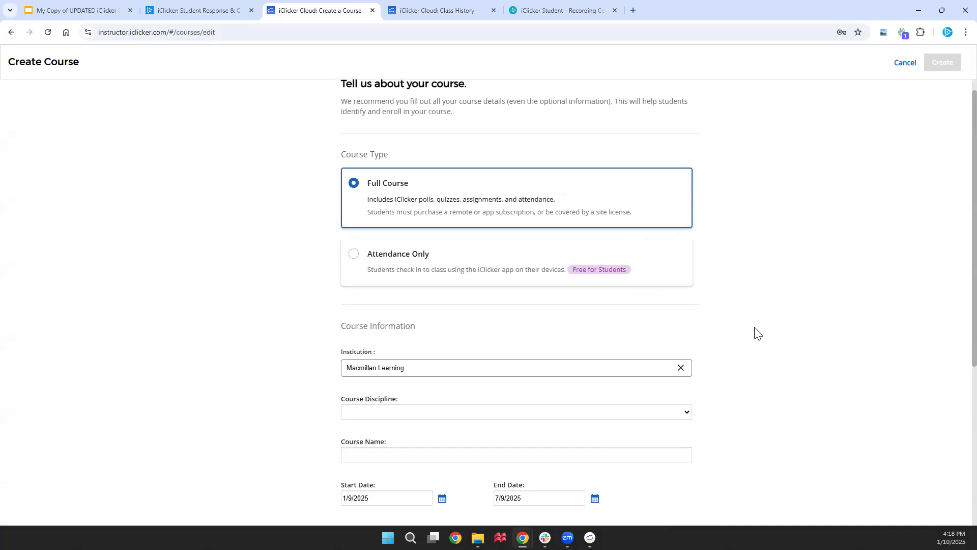
{"action": "scroll", "coordinate": [758, 335], "scroll_direction": "down", "scroll_amount": 2}
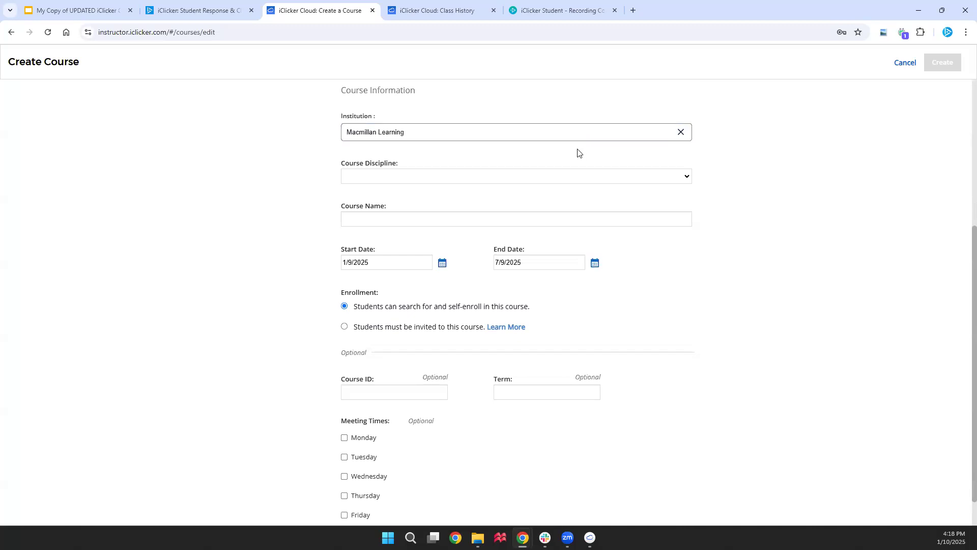
{"action": "left_click", "coordinate": [580, 177]}
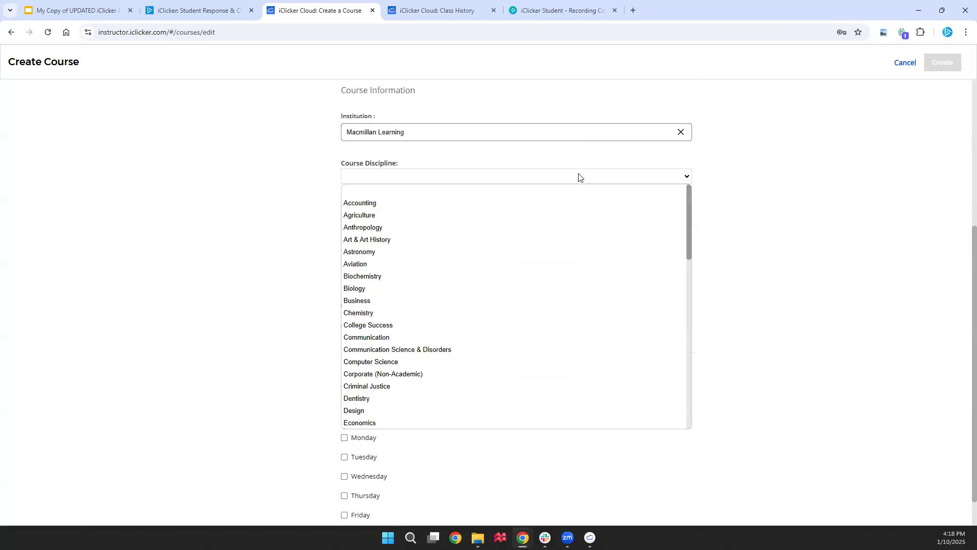
{"action": "scroll", "coordinate": [554, 217], "scroll_direction": "down", "scroll_amount": 10}
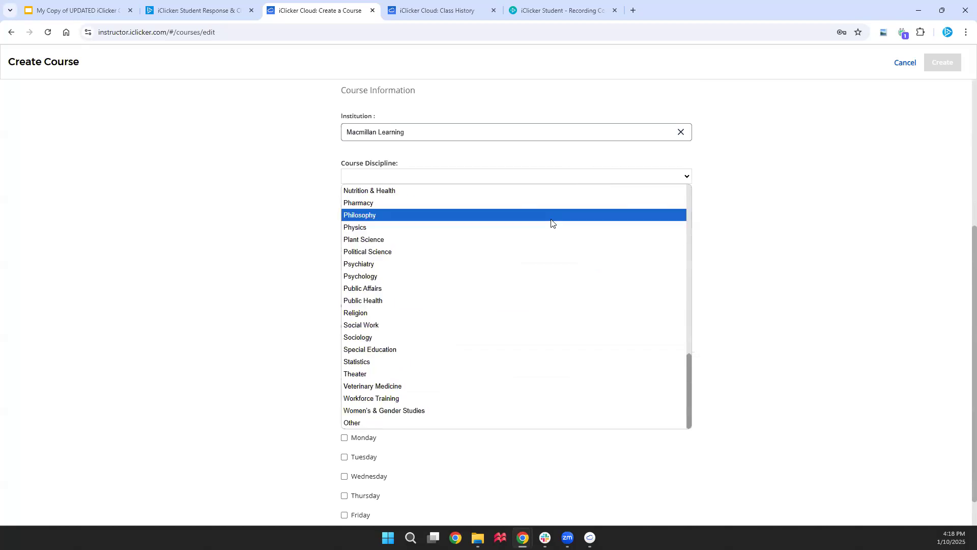
{"action": "left_click", "coordinate": [444, 423]}
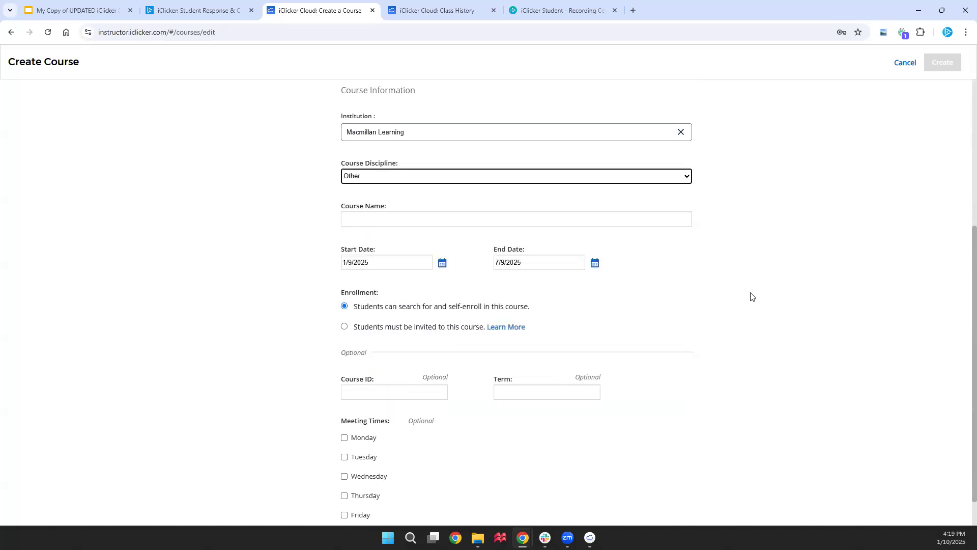
{"action": "left_click", "coordinate": [640, 218]}
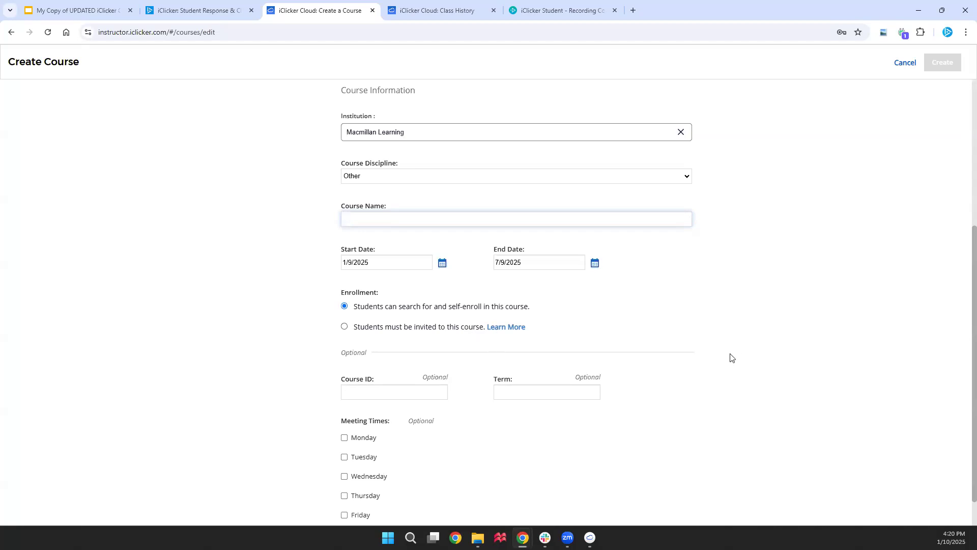
Review the Create Course form and cancel it without creating the course
{"action": "scroll", "coordinate": [681, 365], "scroll_direction": "down", "scroll_amount": 1}
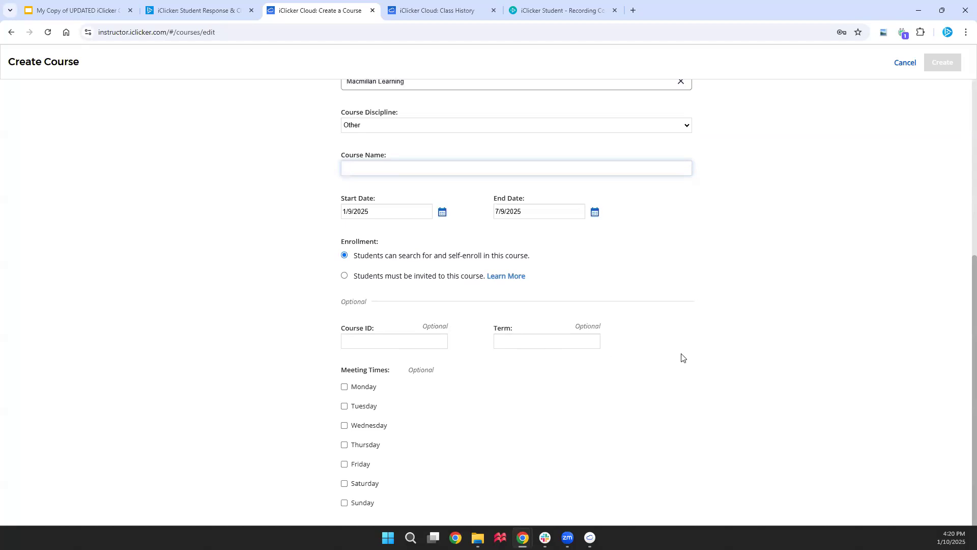
{"action": "scroll", "coordinate": [682, 346], "scroll_direction": "down", "scroll_amount": 1}
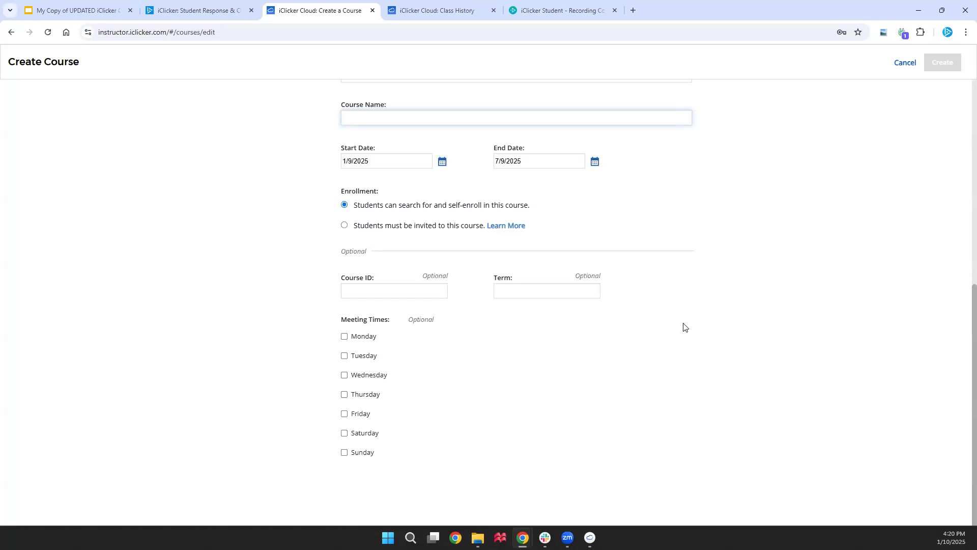
{"action": "left_click", "coordinate": [898, 65]}
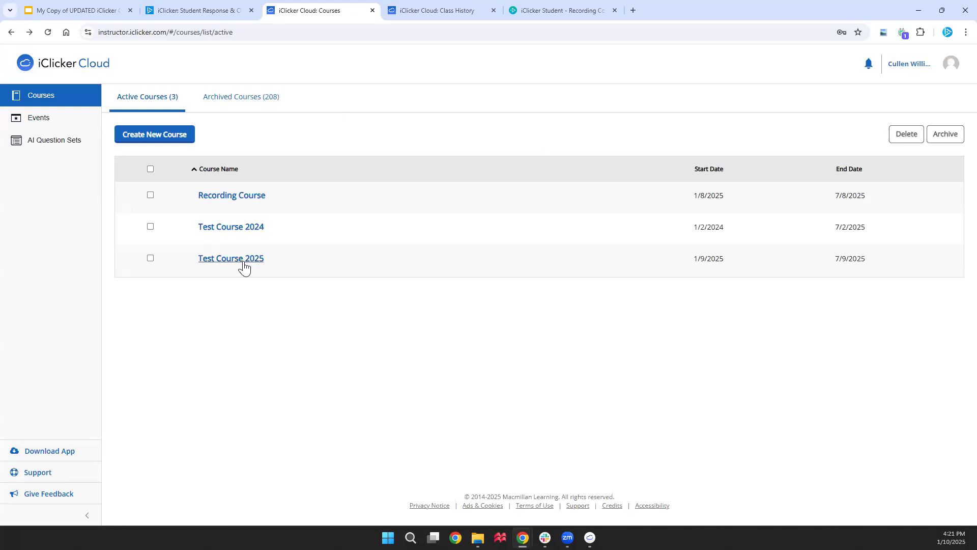
Copy Test Course 2025's student join link from its settings, then view its Devices settings
{"action": "left_click", "coordinate": [244, 266]}
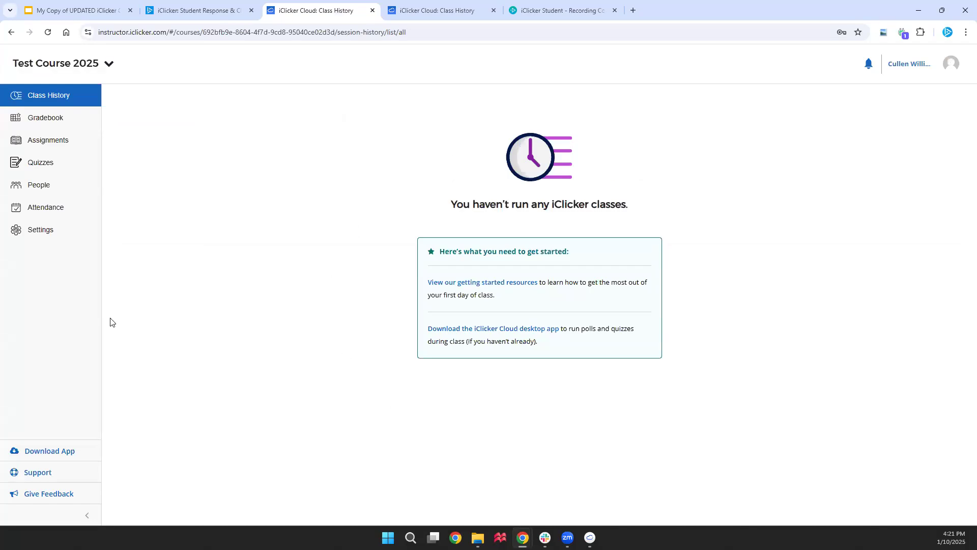
{"action": "left_click", "coordinate": [52, 237]}
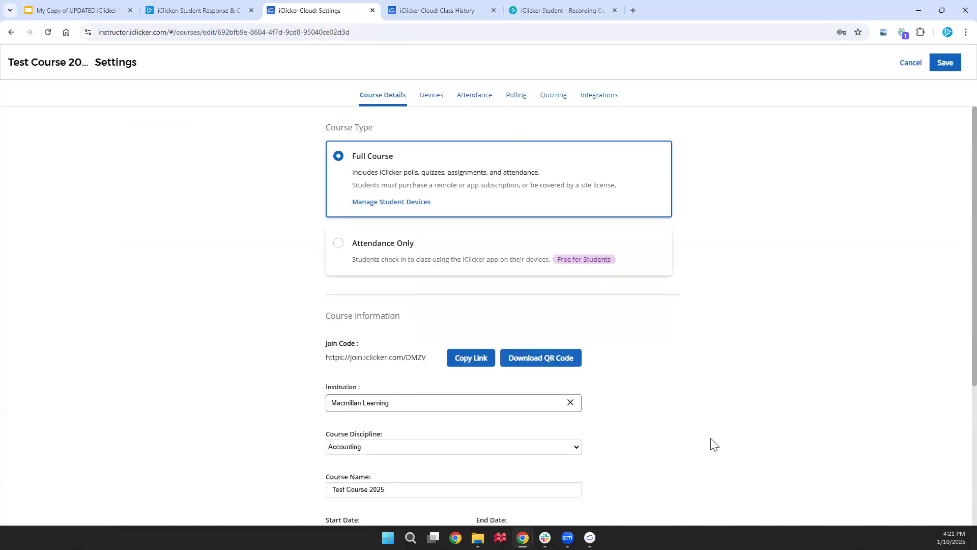
{"action": "scroll", "coordinate": [713, 444], "scroll_direction": "down", "scroll_amount": 1}
{"action": "scroll", "coordinate": [713, 444], "scroll_direction": "down", "scroll_amount": 5}
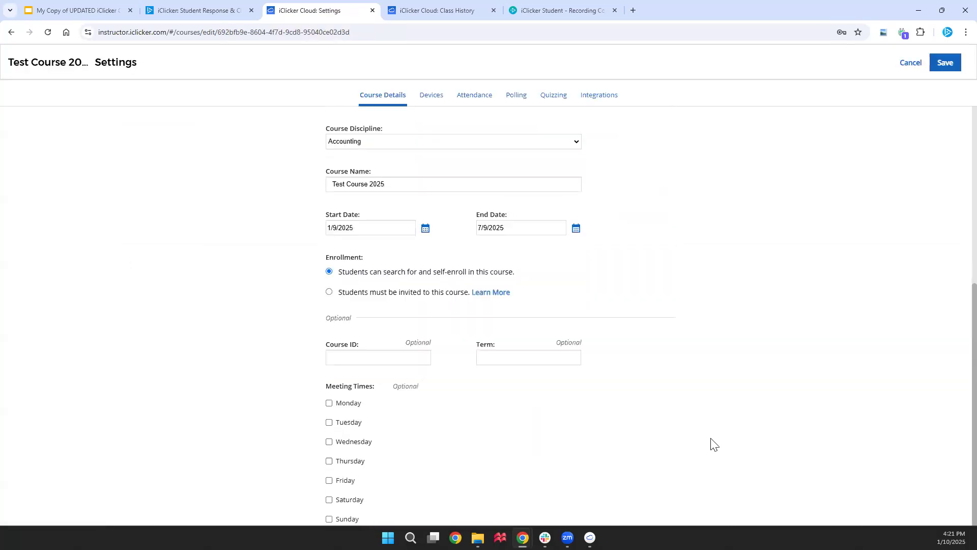
{"action": "scroll", "coordinate": [713, 443], "scroll_direction": "up", "scroll_amount": 1}
{"action": "scroll", "coordinate": [712, 444], "scroll_direction": "up", "scroll_amount": 5}
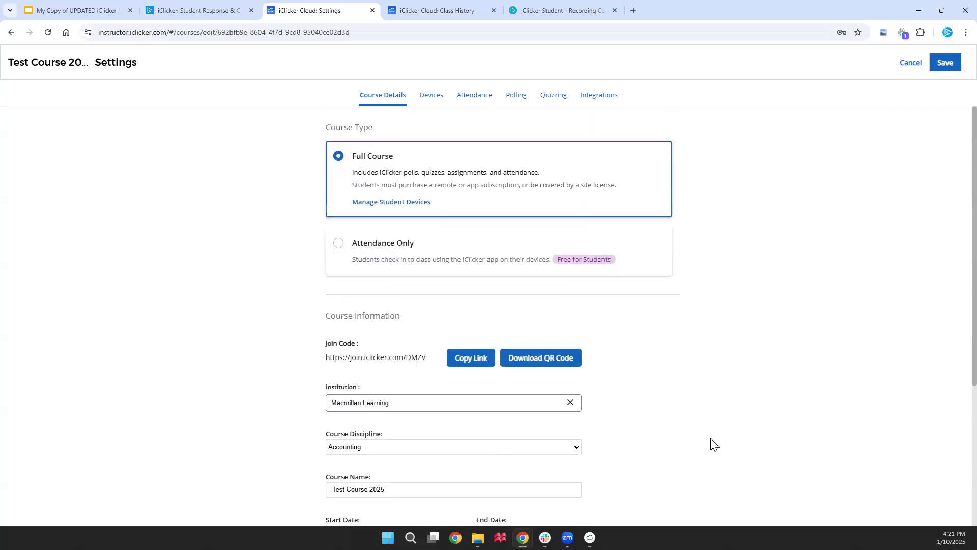
{"action": "left_click", "coordinate": [459, 365]}
{"action": "left_click", "coordinate": [430, 98]}
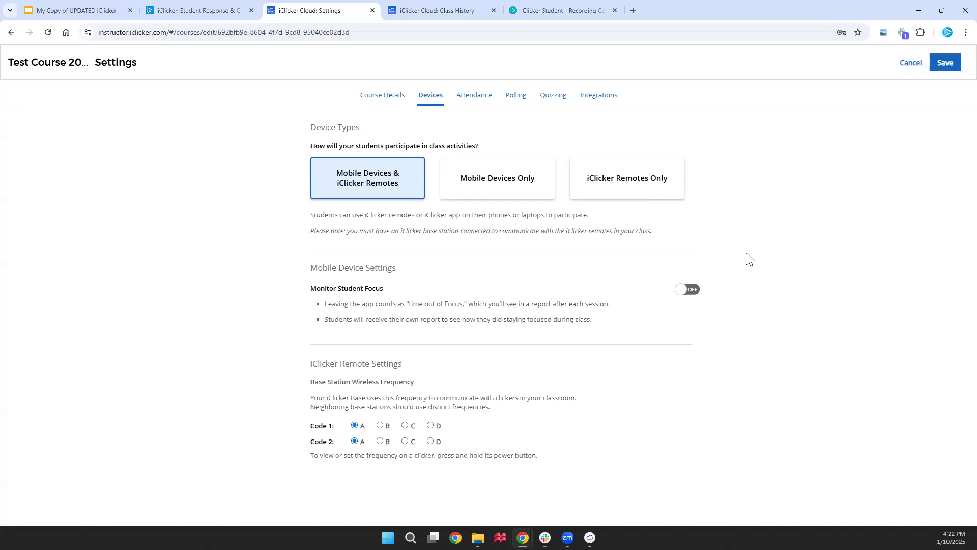
On the Attendance tab, highlight students with 3+ unexcused absences and start a location search
{"action": "left_click", "coordinate": [483, 105]}
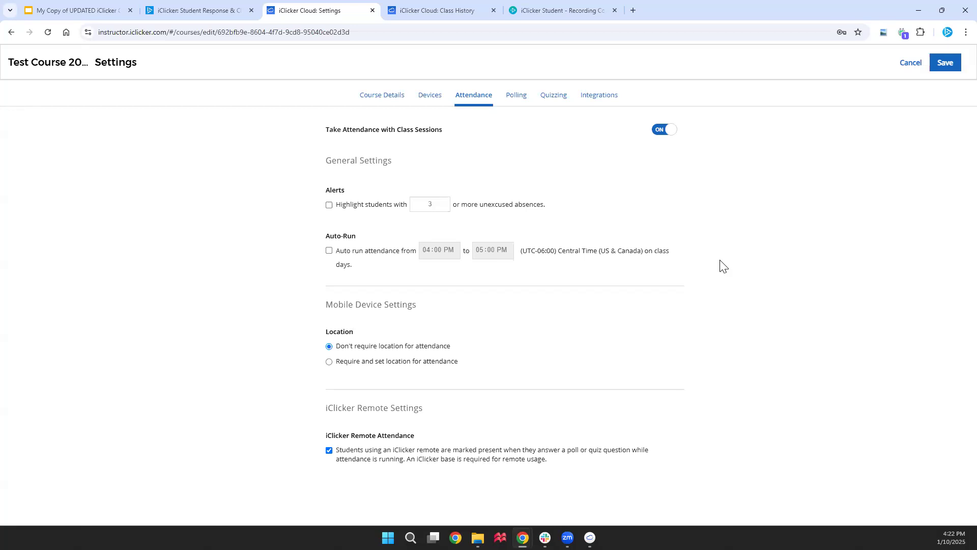
{"action": "left_click", "coordinate": [328, 205]}
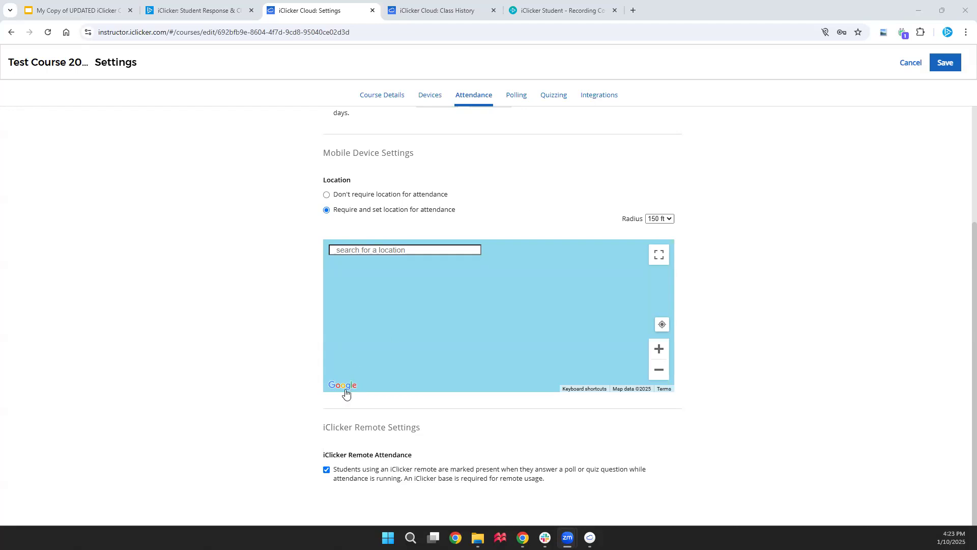
{"action": "left_click", "coordinate": [397, 253]}
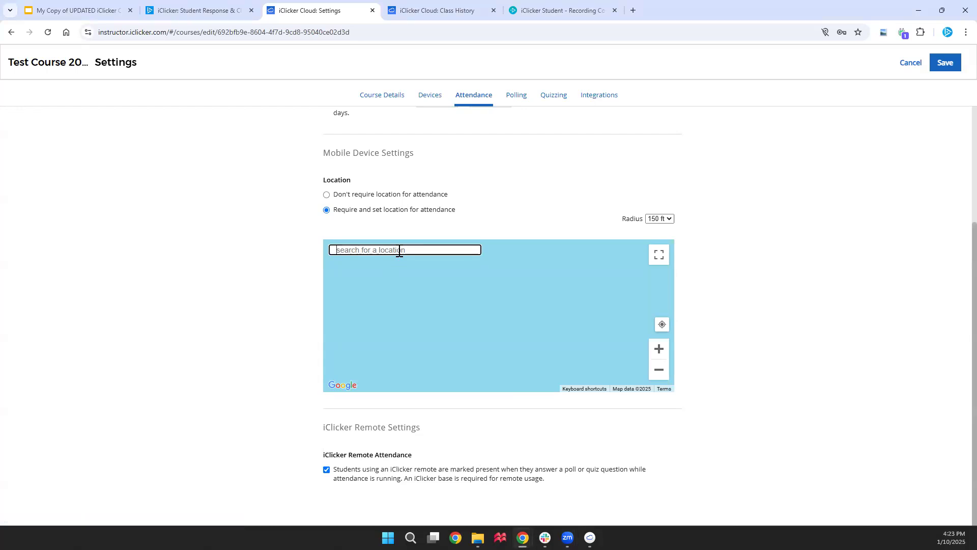
Pin the pasted classroom address on the map, keep a 150 ft radius, and nudge the marker toward Lot 72b
{"action": "key", "text": "ctrl+v"}
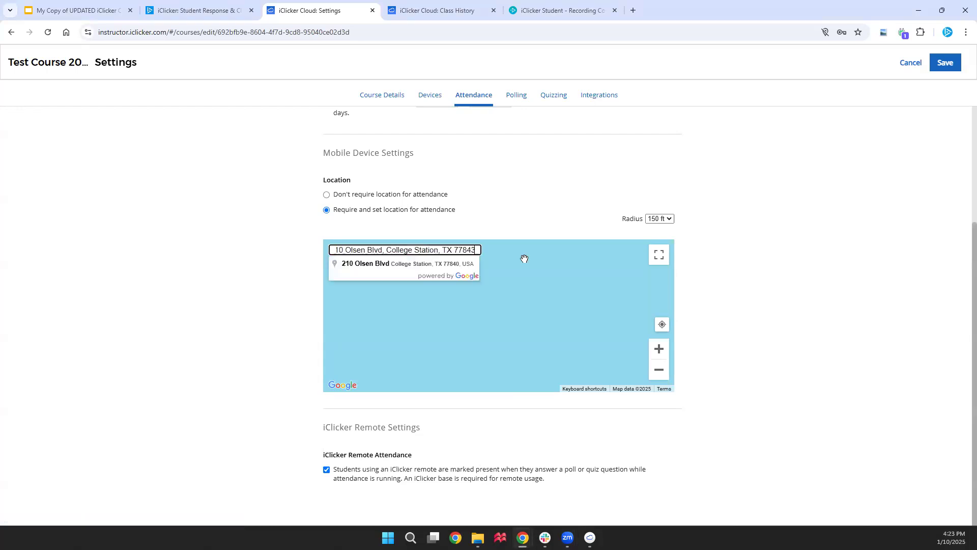
{"action": "left_click", "coordinate": [432, 262]}
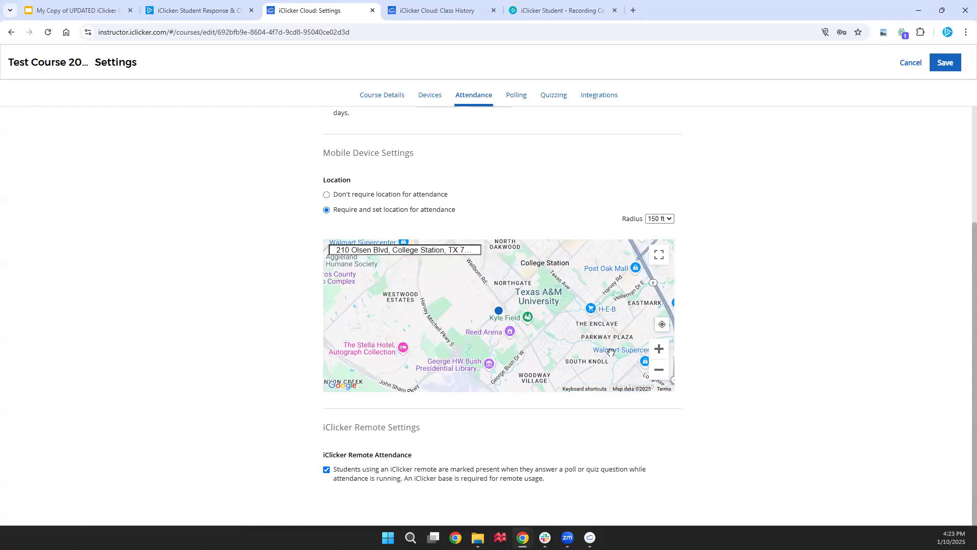
{"action": "left_click", "coordinate": [658, 351]}
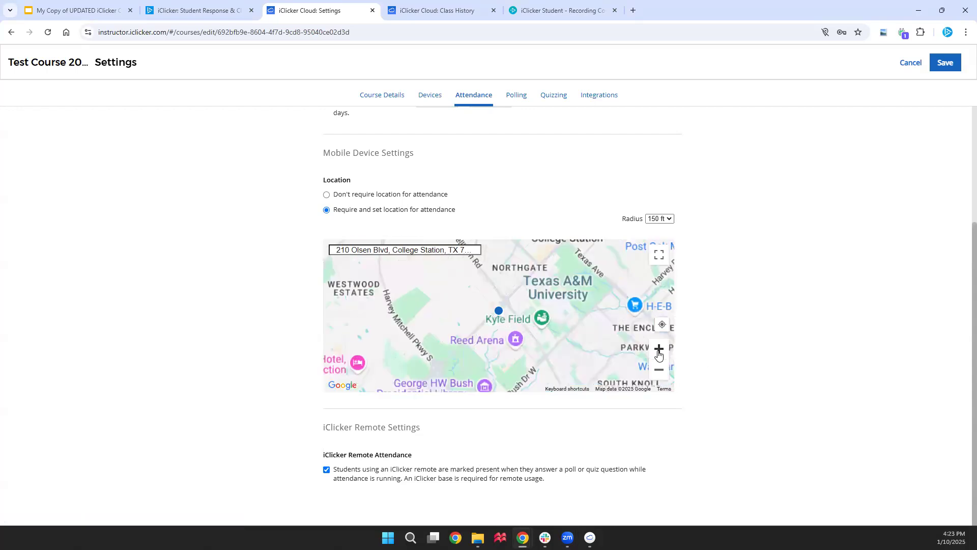
{"action": "left_click", "coordinate": [659, 351]}
{"action": "left_click", "coordinate": [658, 352]}
{"action": "left_click", "coordinate": [659, 351]}
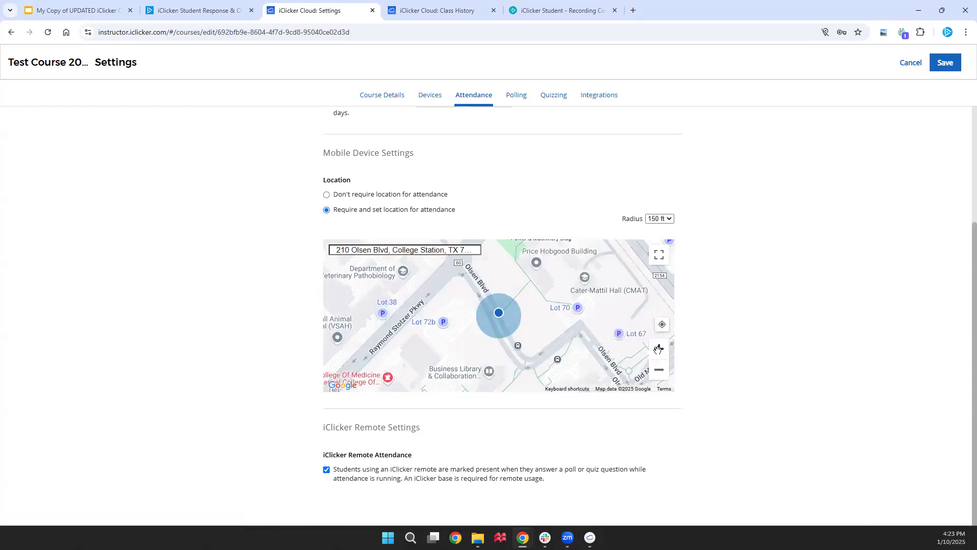
{"action": "left_click", "coordinate": [661, 219]}
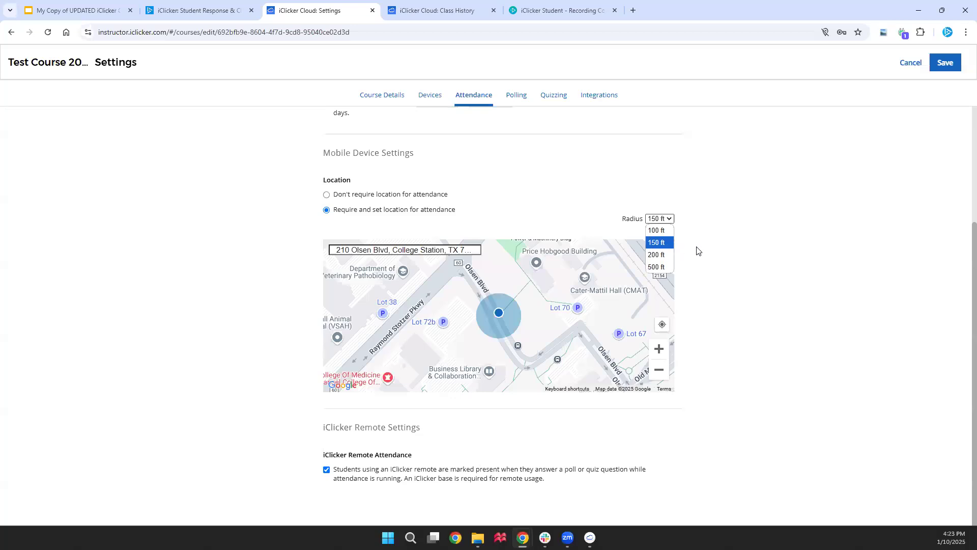
{"action": "left_click", "coordinate": [726, 255]}
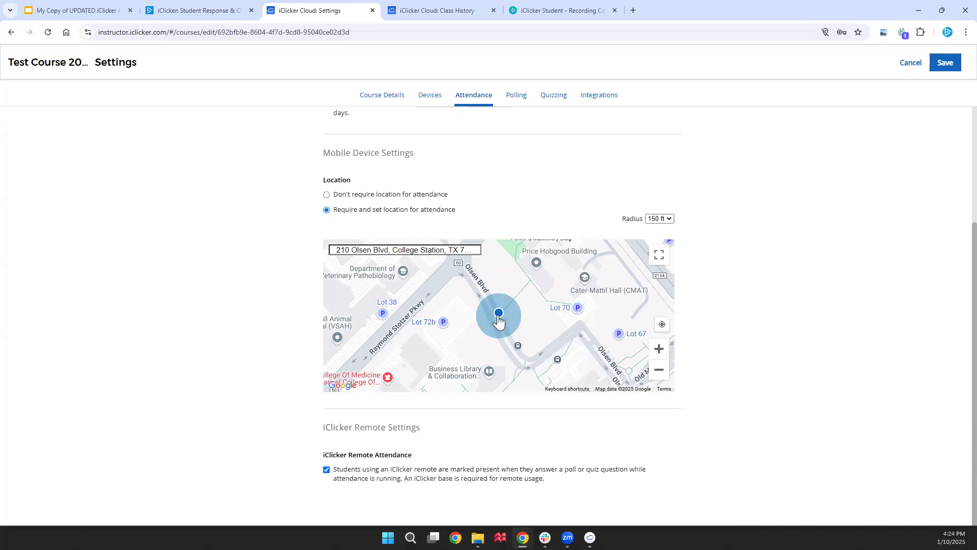
{"action": "mouse_move", "coordinate": [498, 320]}
{"action": "left_mouse_down"}
{"action": "mouse_move", "coordinate": [457, 322]}
{"action": "mouse_move", "coordinate": [512, 306]}
{"action": "left_mouse_up"}
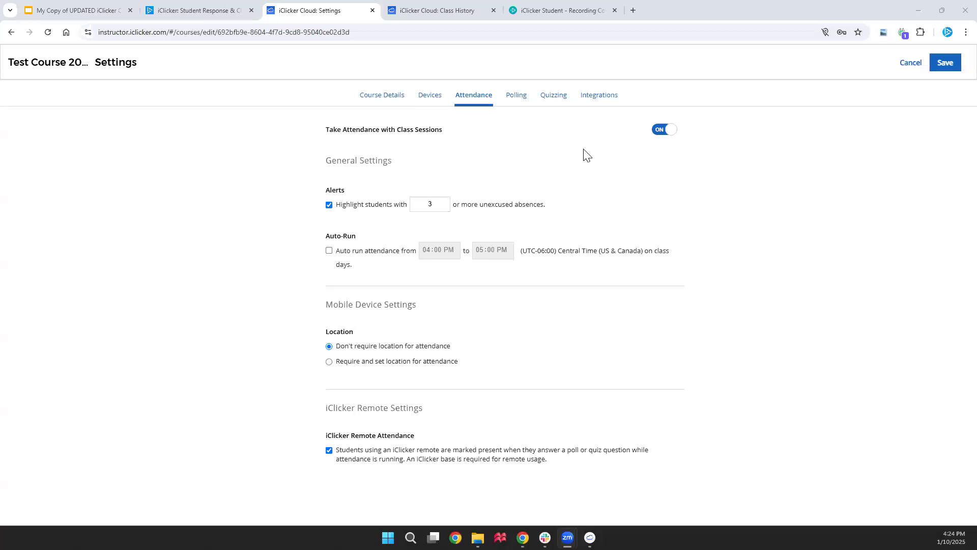
On the Polling tab, try the screen-picture options and keep 'Automatically whenever polling starts'
{"action": "left_click", "coordinate": [517, 105]}
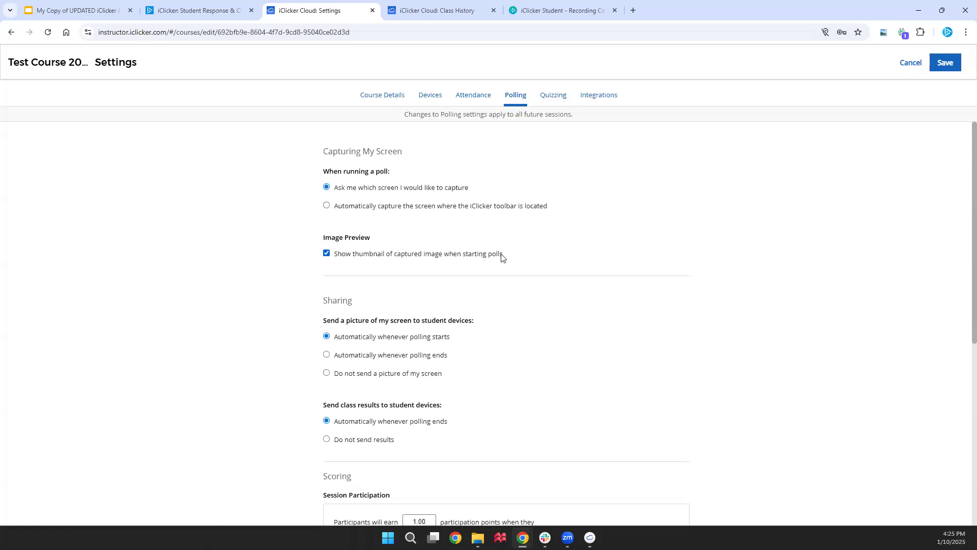
{"action": "scroll", "coordinate": [598, 304], "scroll_direction": "down", "scroll_amount": 1}
{"action": "scroll", "coordinate": [599, 305], "scroll_direction": "down", "scroll_amount": 3}
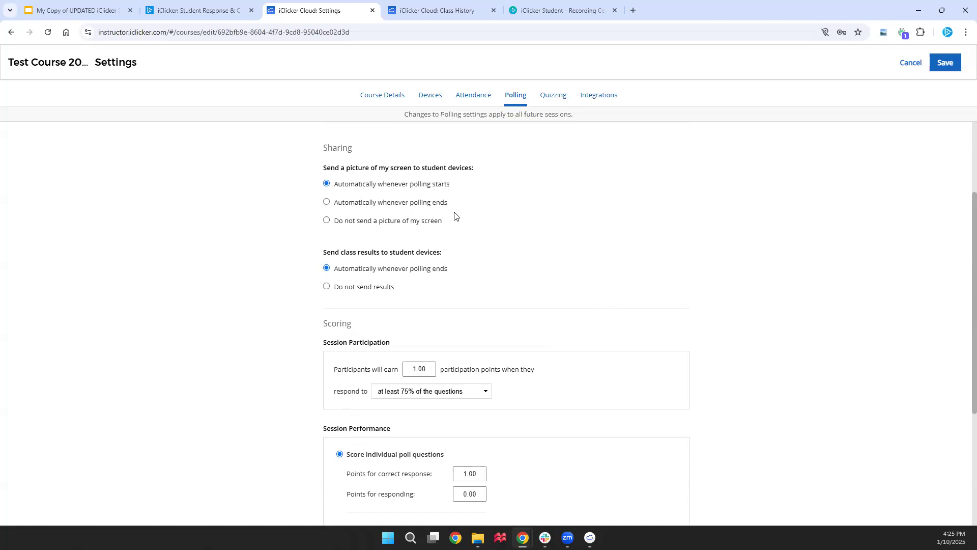
{"action": "left_click", "coordinate": [326, 202]}
{"action": "left_click", "coordinate": [326, 221]}
{"action": "left_click", "coordinate": [327, 184]}
{"action": "scroll", "coordinate": [752, 342], "scroll_direction": "down", "scroll_amount": 3}
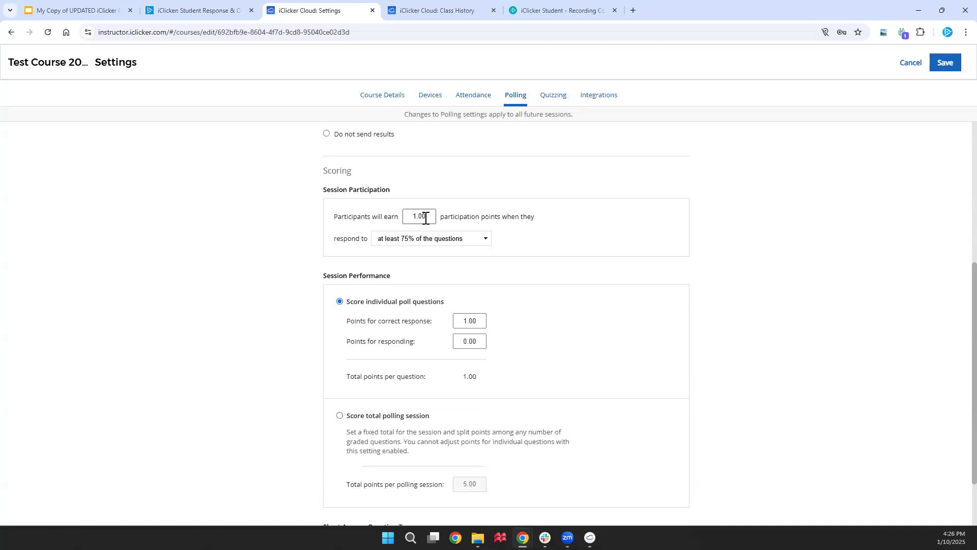
Keep the participation threshold at 75% and set participation points to 0.00
{"action": "left_click", "coordinate": [483, 240]}
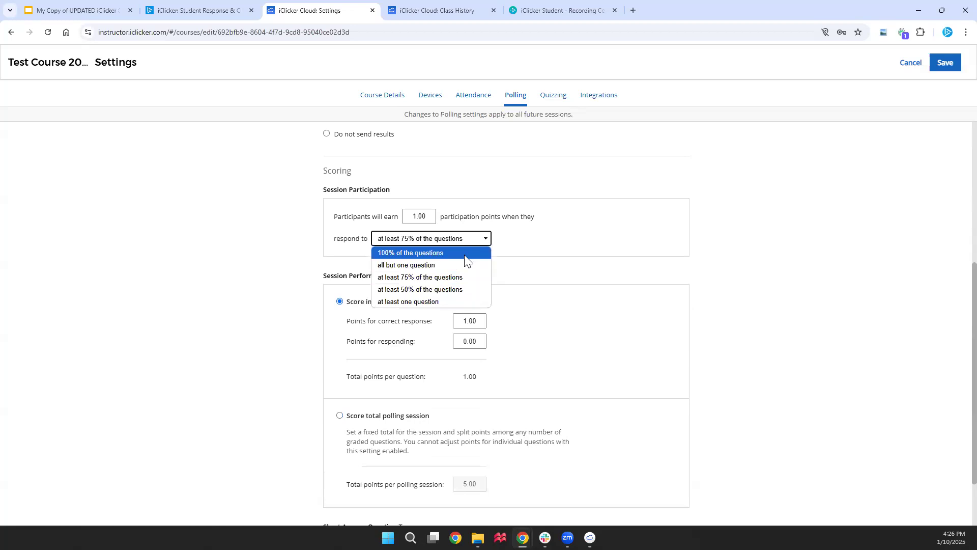
{"action": "left_click", "coordinate": [538, 263]}
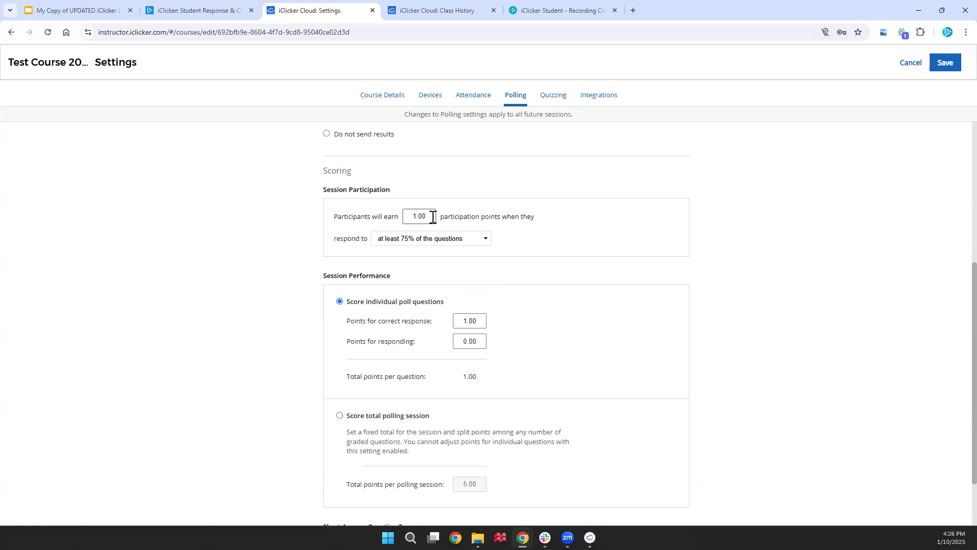
{"action": "left_click_drag", "start_coordinate": [433, 217], "coordinate": [403, 219]}
{"action": "type", "text": "0"}
{"action": "left_click", "coordinate": [595, 253]}
{"action": "scroll", "coordinate": [600, 337], "scroll_direction": "down", "scroll_amount": 1}
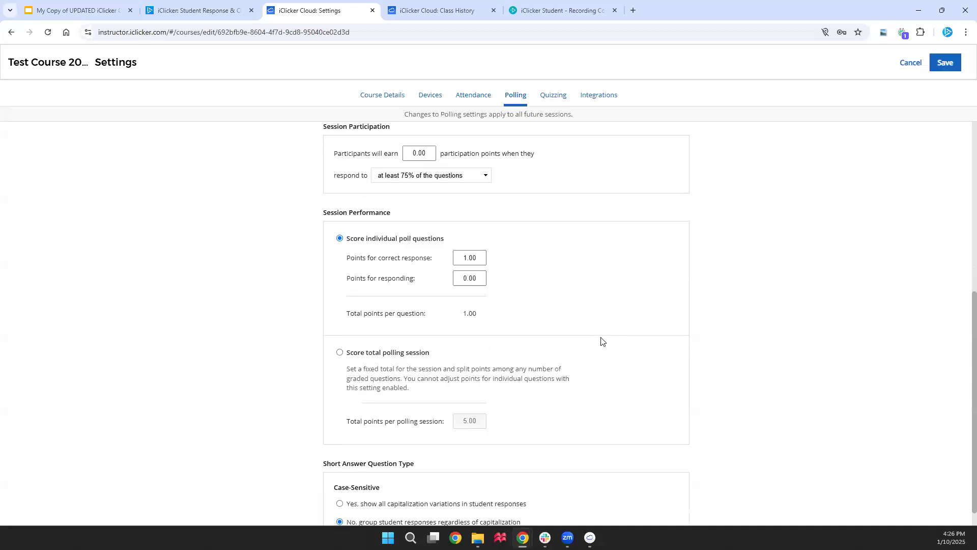
{"action": "scroll", "coordinate": [600, 340], "scroll_direction": "down", "scroll_amount": 1}
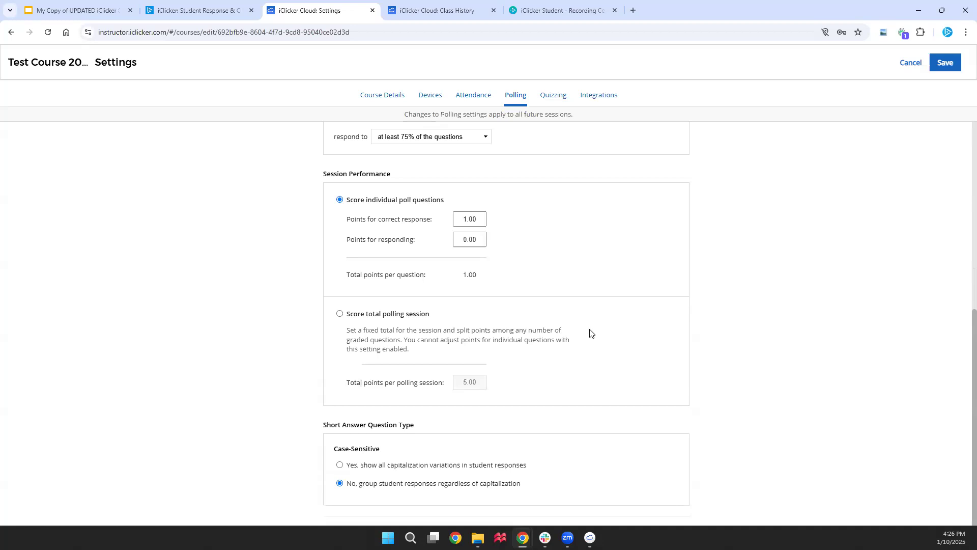
Set points for responding to each question to 1
{"action": "left_click", "coordinate": [480, 239]}
{"action": "type", "text": "1"}
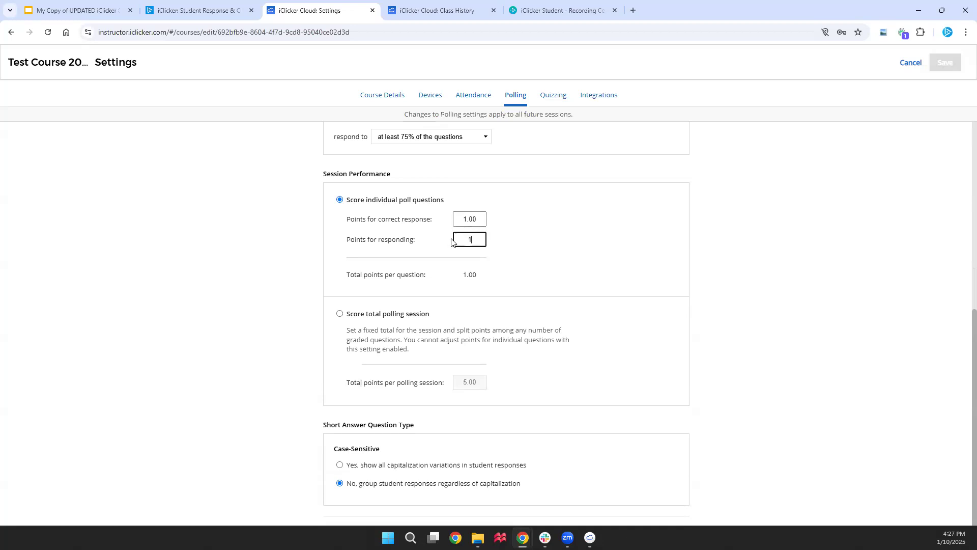
{"action": "left_click", "coordinate": [630, 239]}
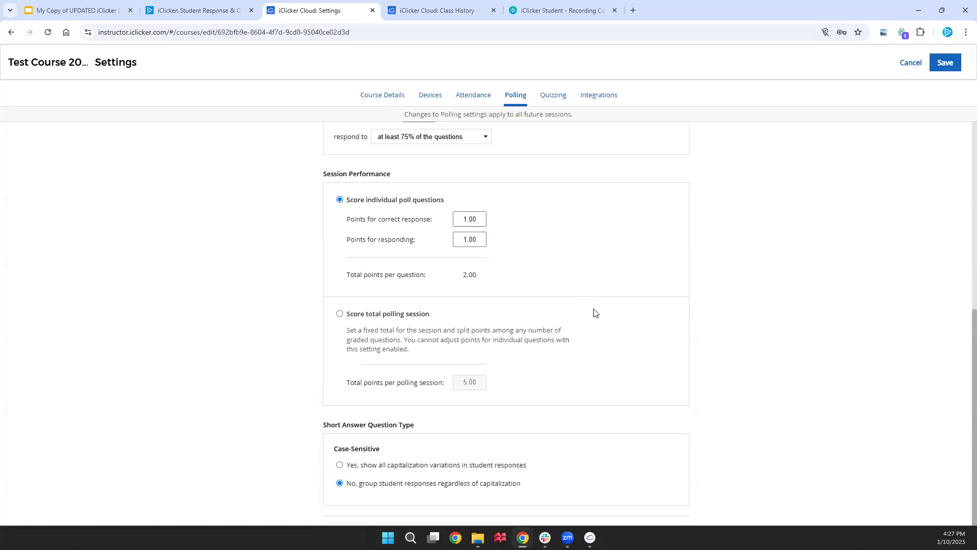
{"action": "left_click", "coordinate": [339, 314]}
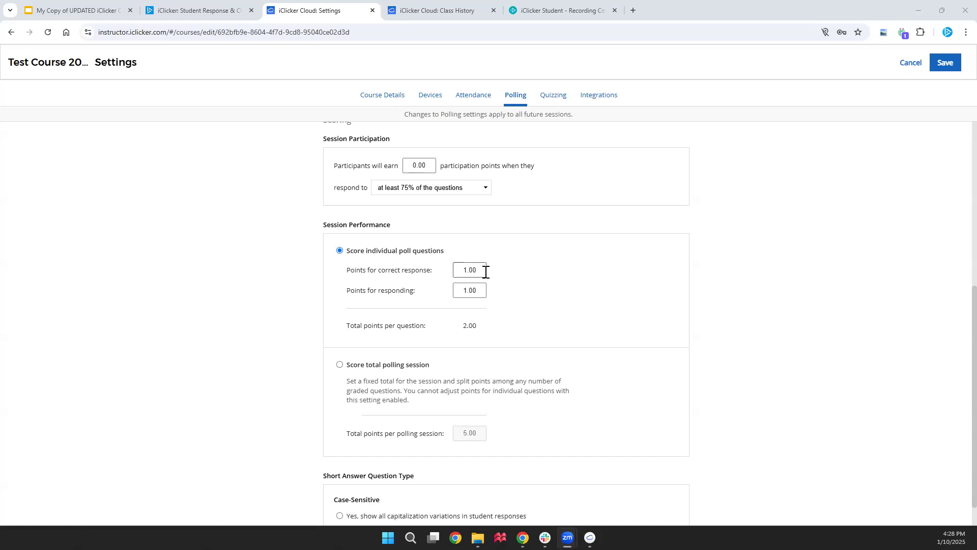
Enter 0 for Points for correct response and 0 for Points for responding
{"action": "left_click_drag", "start_coordinate": [485, 272], "coordinate": [454, 272]}
{"action": "type", "text": "0"}
{"action": "left_click", "coordinate": [456, 290]}
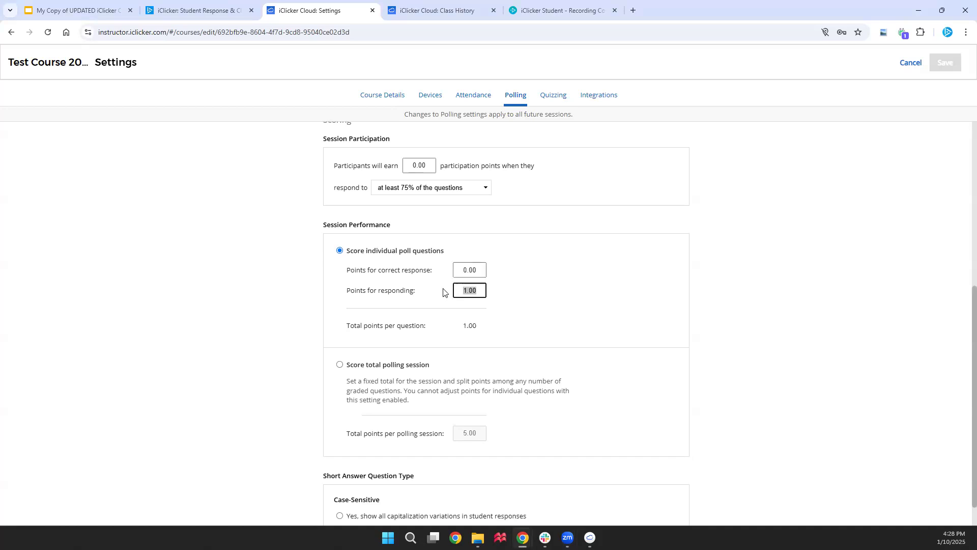
{"action": "type", "text": "0"}
{"action": "left_click", "coordinate": [614, 286]}
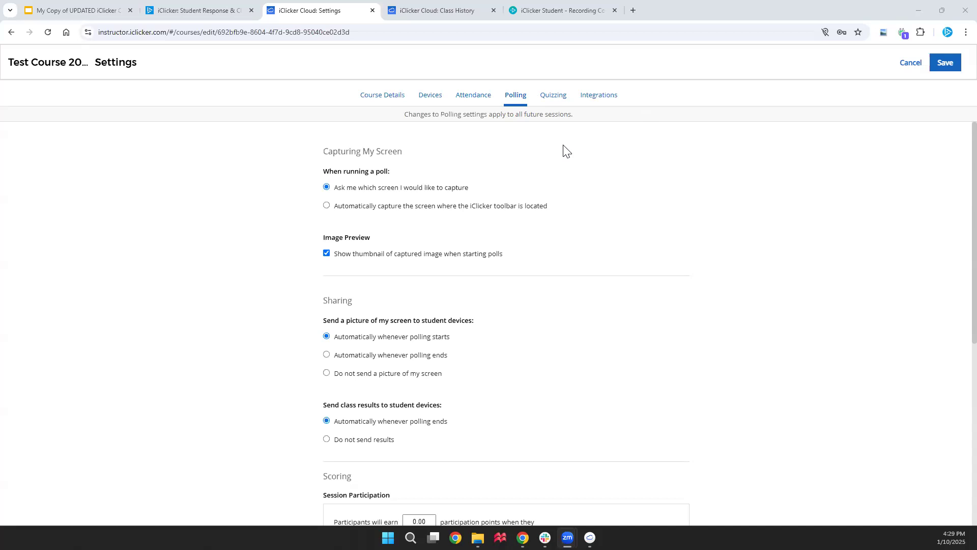
Connect the course to Canvas from Integrations, sign in, and authorize iClicker Advanced Sync
{"action": "left_click", "coordinate": [609, 101]}
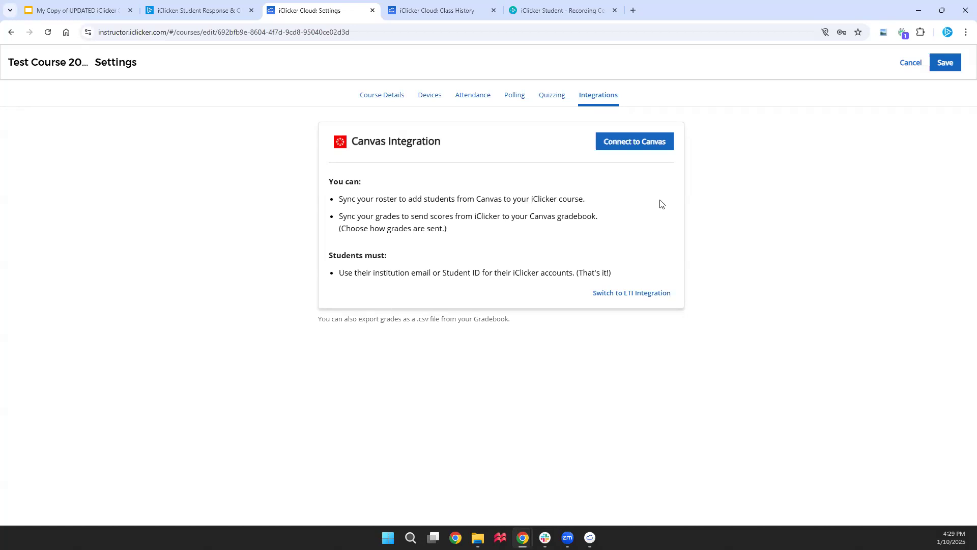
{"action": "left_click", "coordinate": [641, 143]}
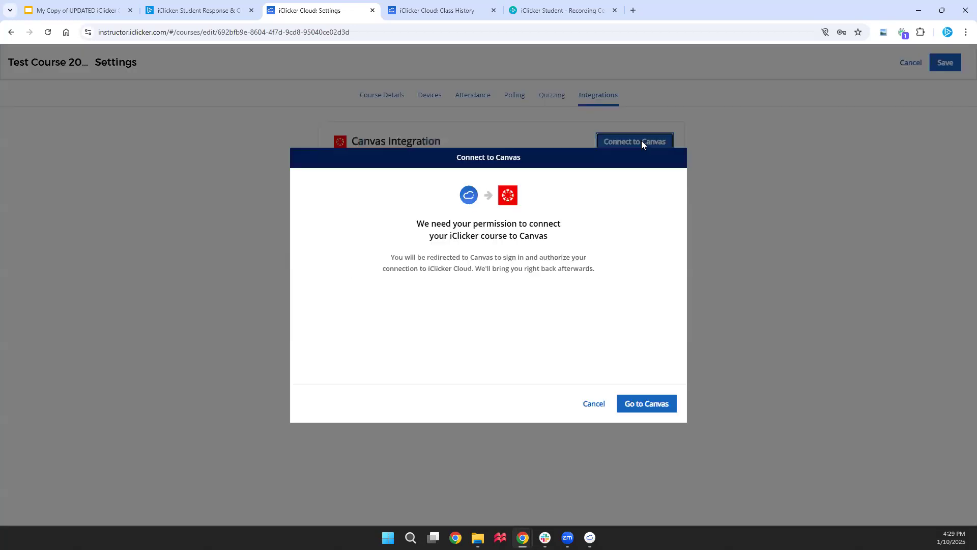
{"action": "left_click", "coordinate": [658, 407]}
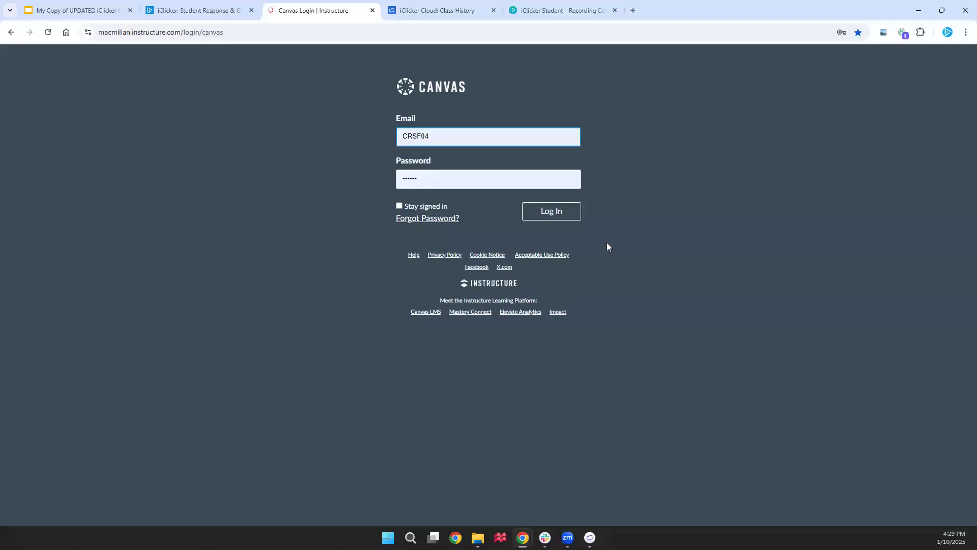
{"action": "left_click", "coordinate": [550, 211]}
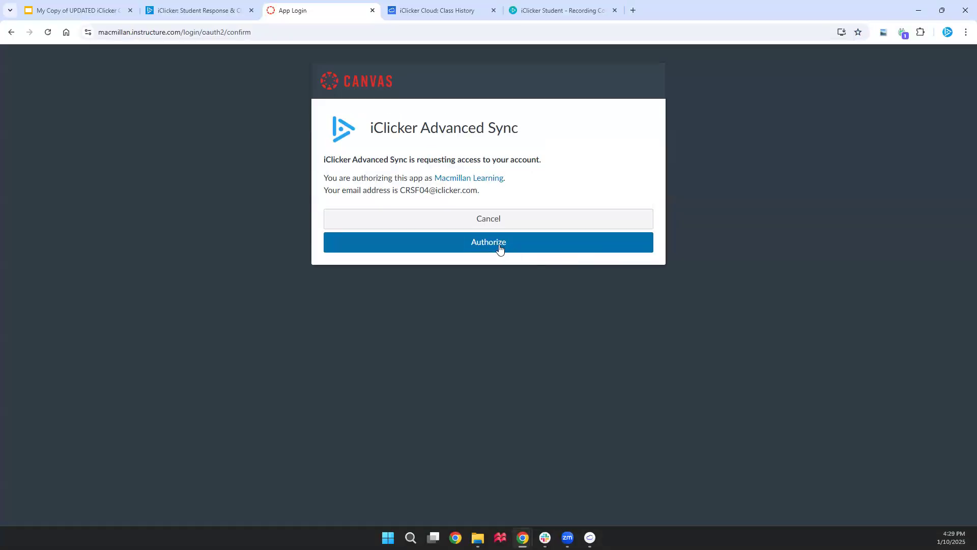
{"action": "left_click", "coordinate": [526, 251]}
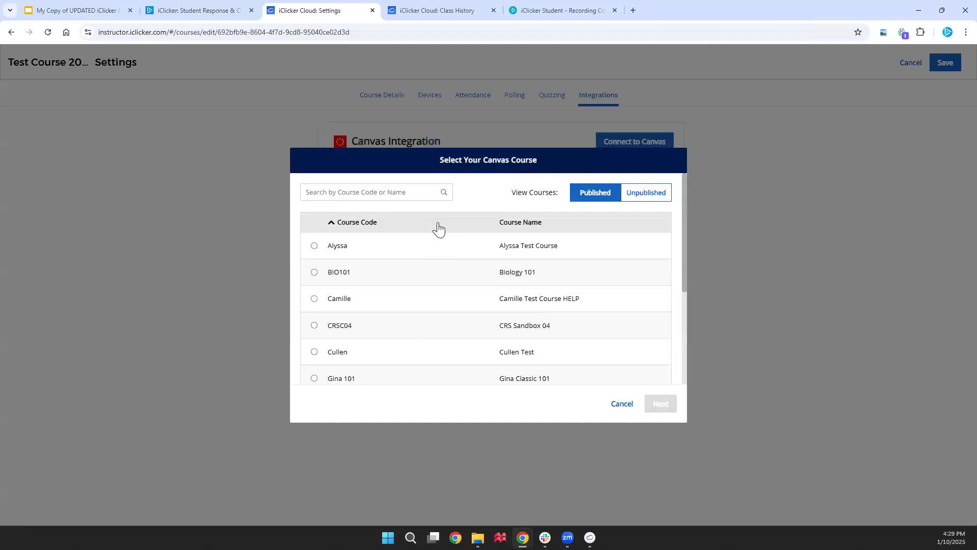
Link the Canvas test course and its only section, then sync the roster now
{"action": "left_click", "coordinate": [314, 352]}
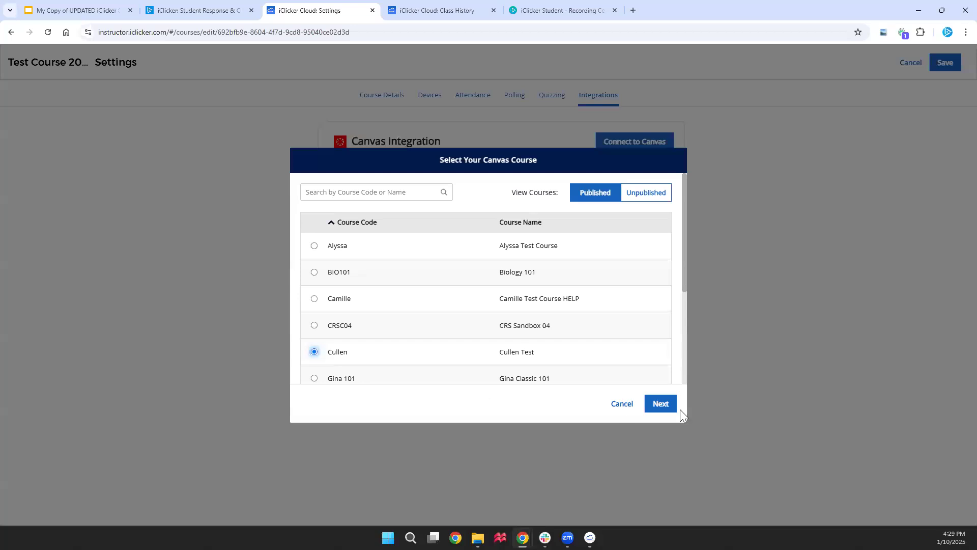
{"action": "left_click", "coordinate": [669, 405]}
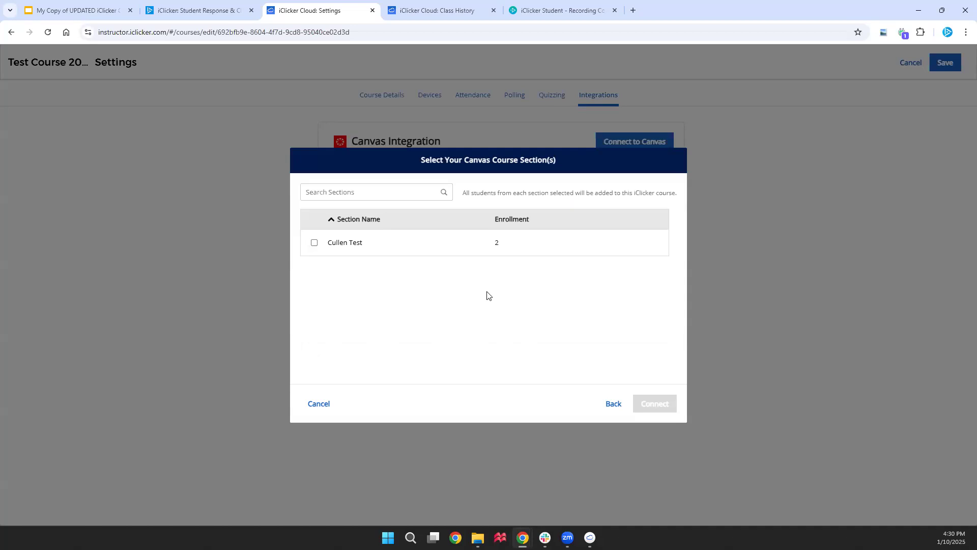
{"action": "left_click", "coordinate": [315, 244]}
{"action": "left_click", "coordinate": [656, 403]}
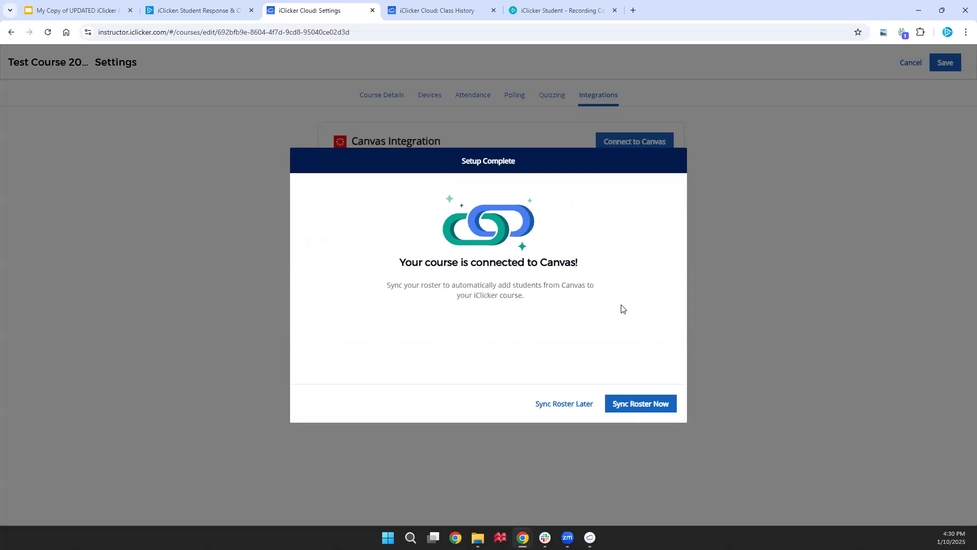
{"action": "left_click", "coordinate": [662, 403]}
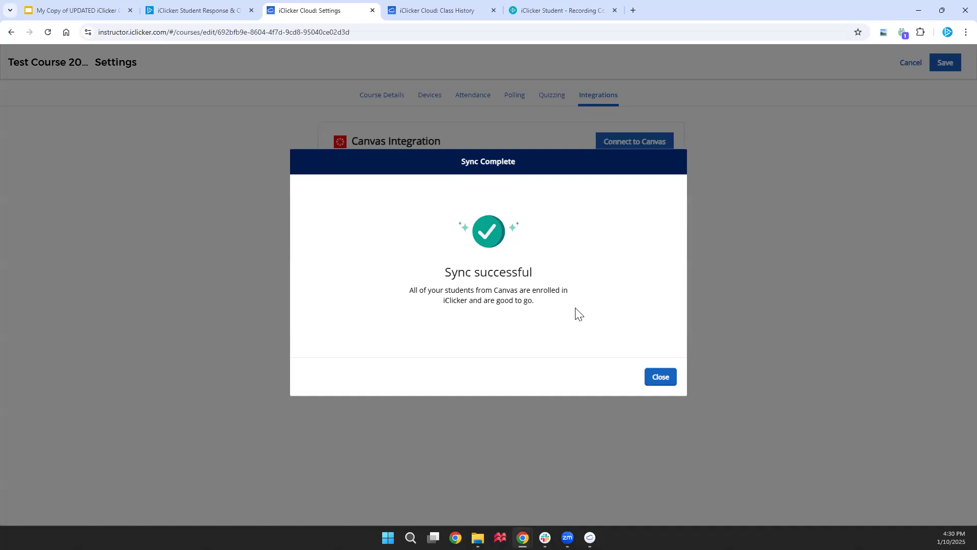
Dismiss the Sync Complete dialog, review the grade sync settings, and save the course settings
{"action": "left_click", "coordinate": [660, 376]}
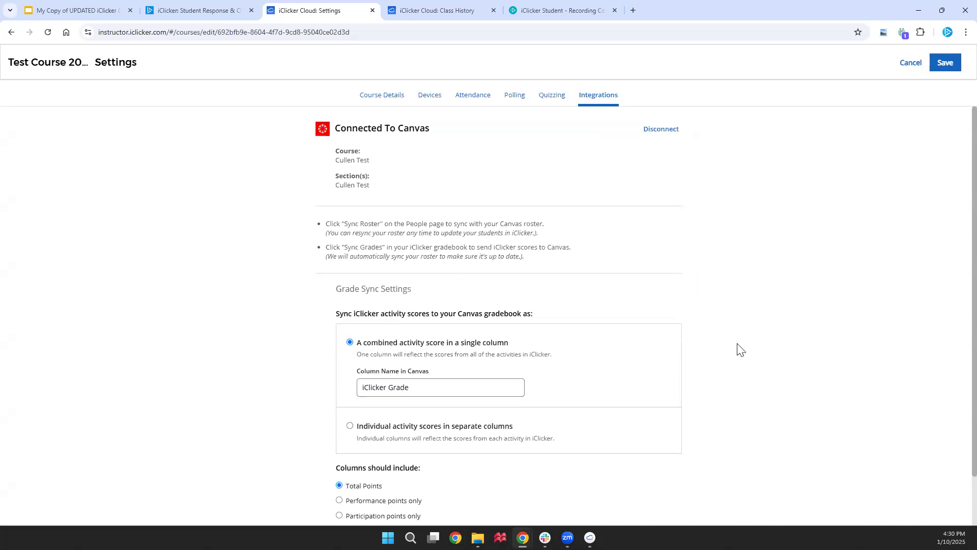
{"action": "scroll", "coordinate": [739, 349], "scroll_direction": "down", "scroll_amount": 3}
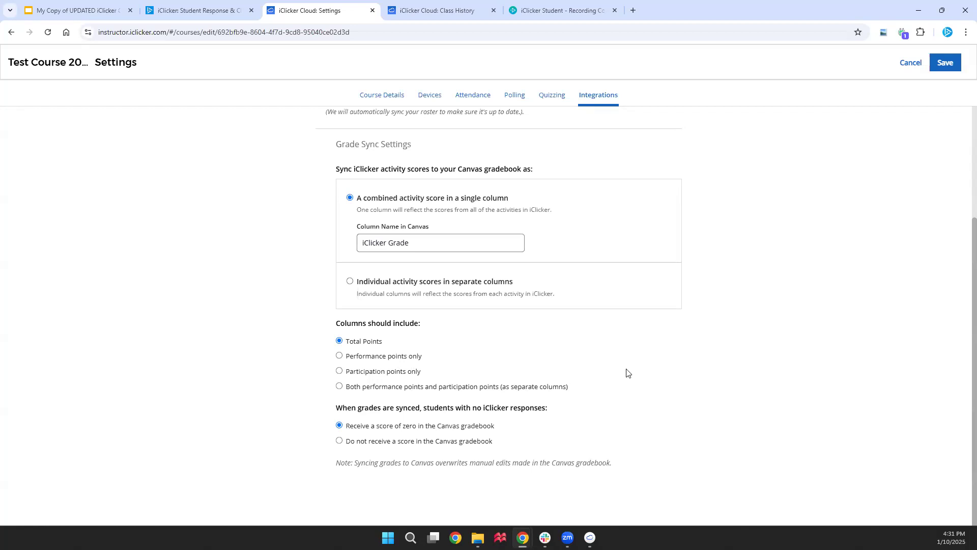
{"action": "scroll", "coordinate": [662, 366], "scroll_direction": "up", "scroll_amount": 3}
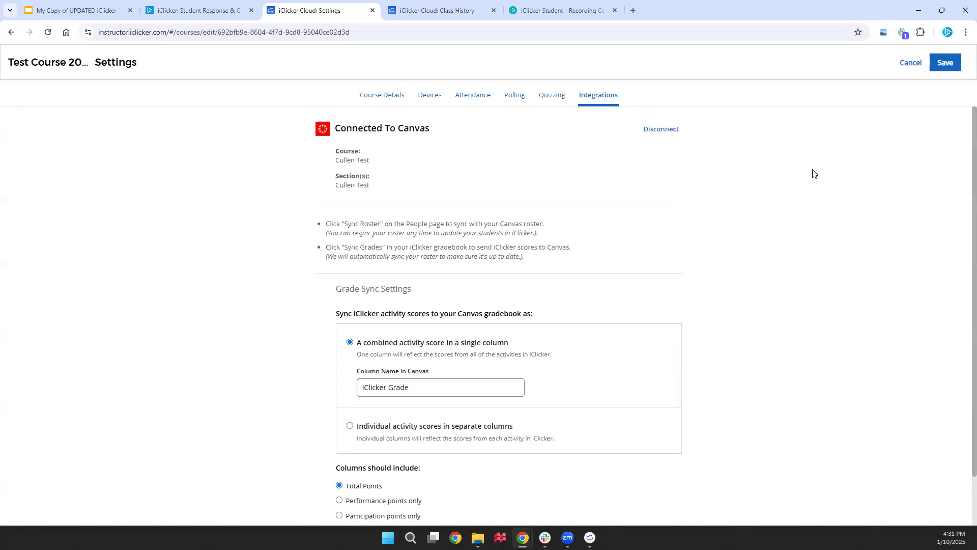
{"action": "left_click", "coordinate": [944, 65]}
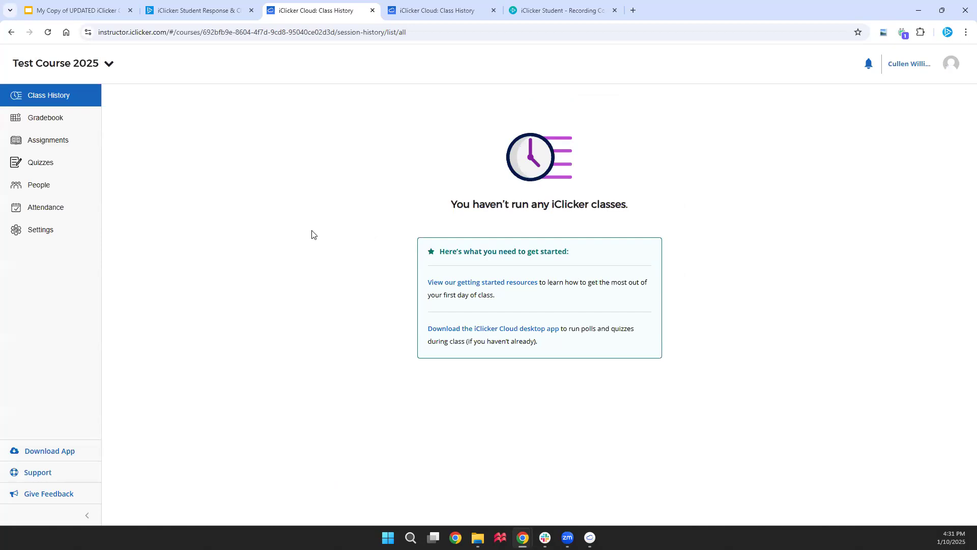
Go to the People page's Instructors list and open the Add Instructor form
{"action": "left_click", "coordinate": [75, 192]}
{"action": "left_click", "coordinate": [183, 108]}
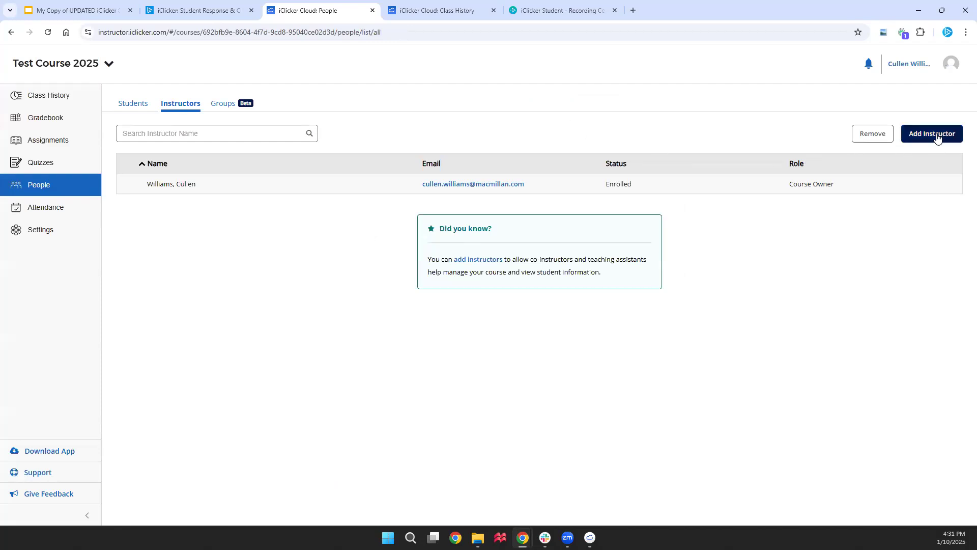
{"action": "left_click", "coordinate": [937, 136]}
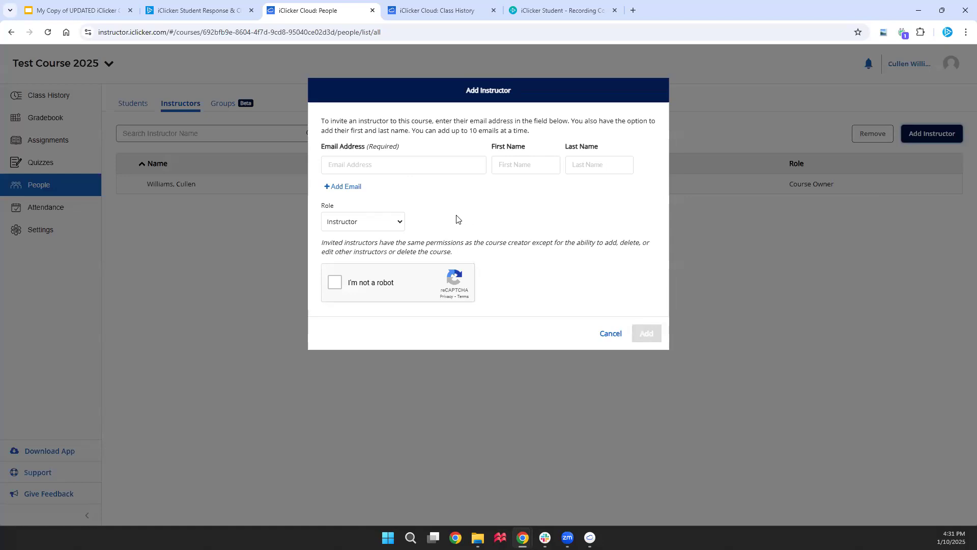
Look over the Role options, keep Instructor, and cancel the Add Instructor dialog
{"action": "left_click", "coordinate": [398, 225]}
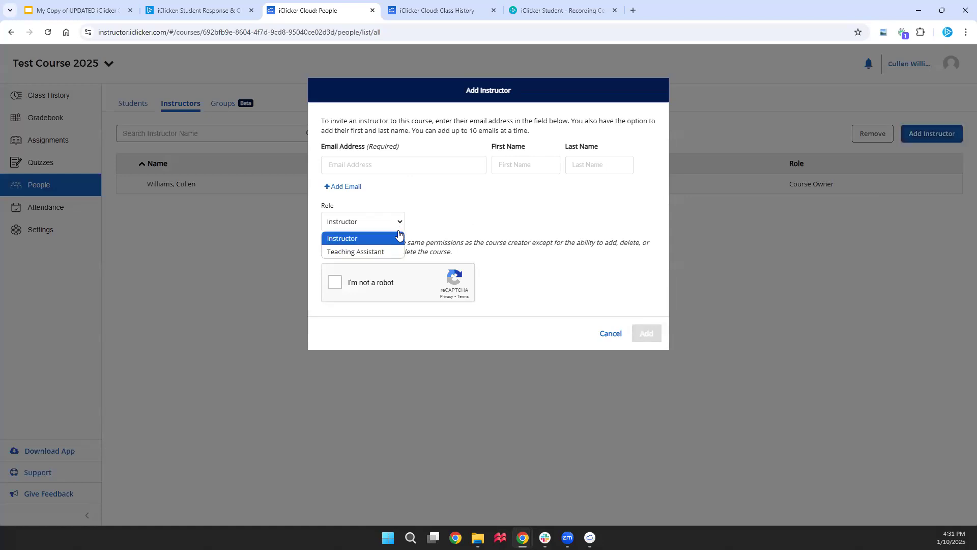
{"action": "left_click", "coordinate": [464, 219]}
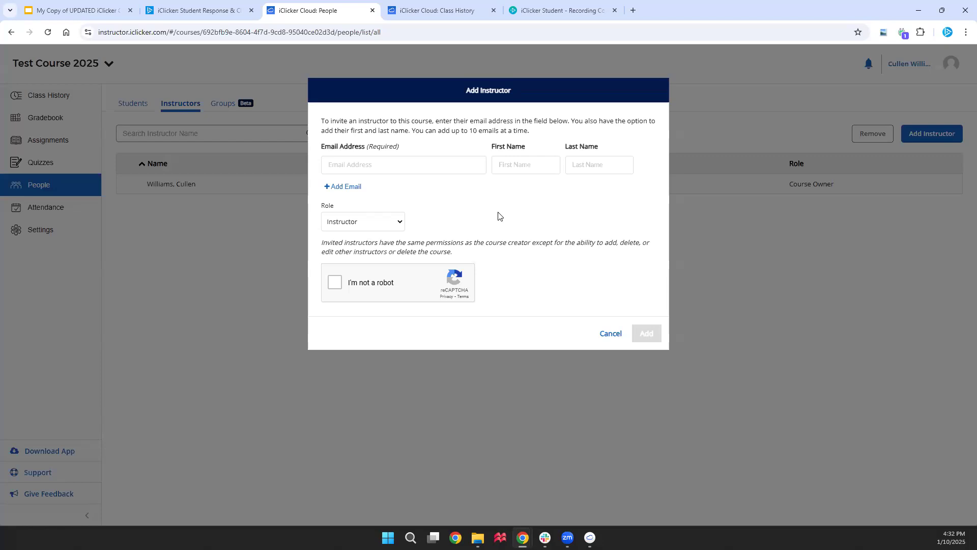
{"action": "left_click", "coordinate": [611, 334]}
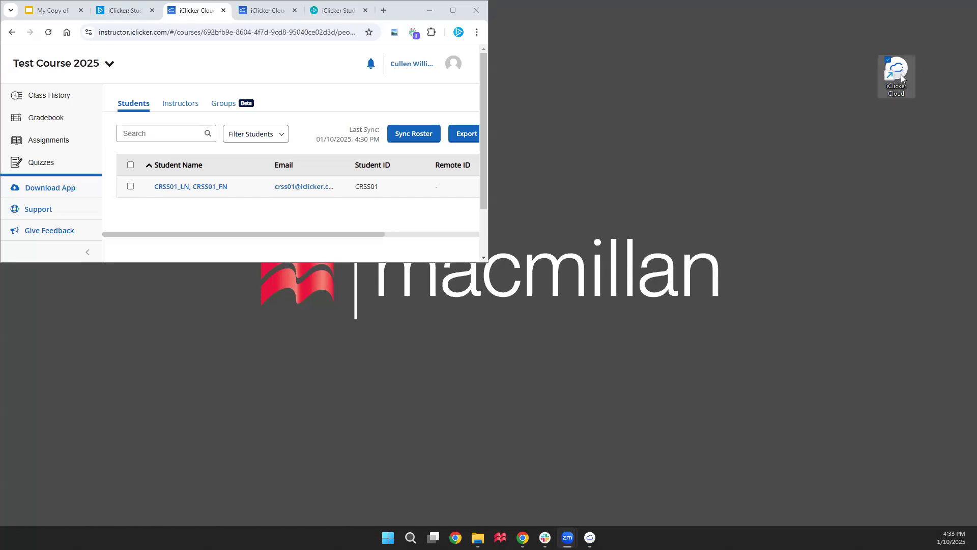
Advance the Google Slides deck past Run Polls to the Multiple Choice slide, then bring up iClicker Cloud
{"action": "left_click", "coordinate": [453, 10]}
{"action": "left_click", "coordinate": [99, 17]}
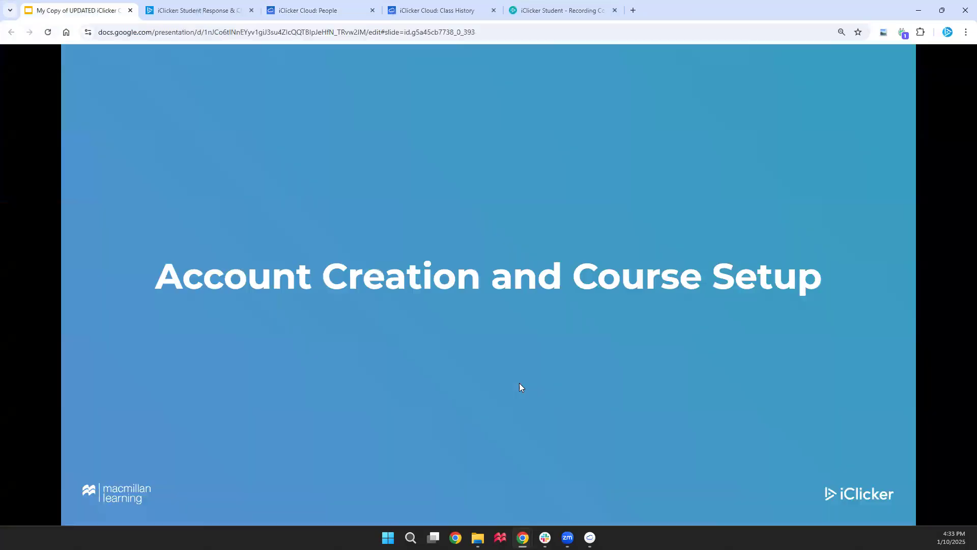
{"action": "left_click", "coordinate": [570, 364]}
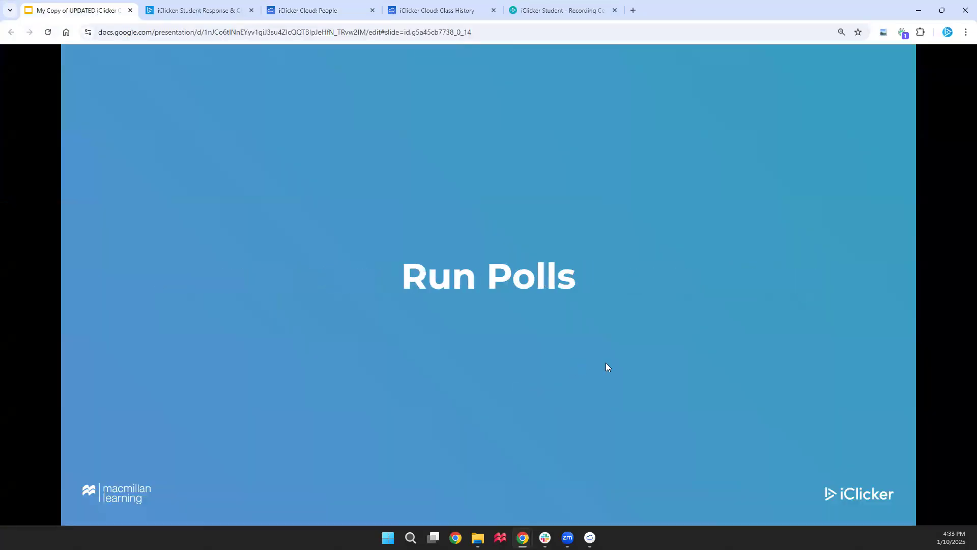
{"action": "left_click", "coordinate": [605, 366]}
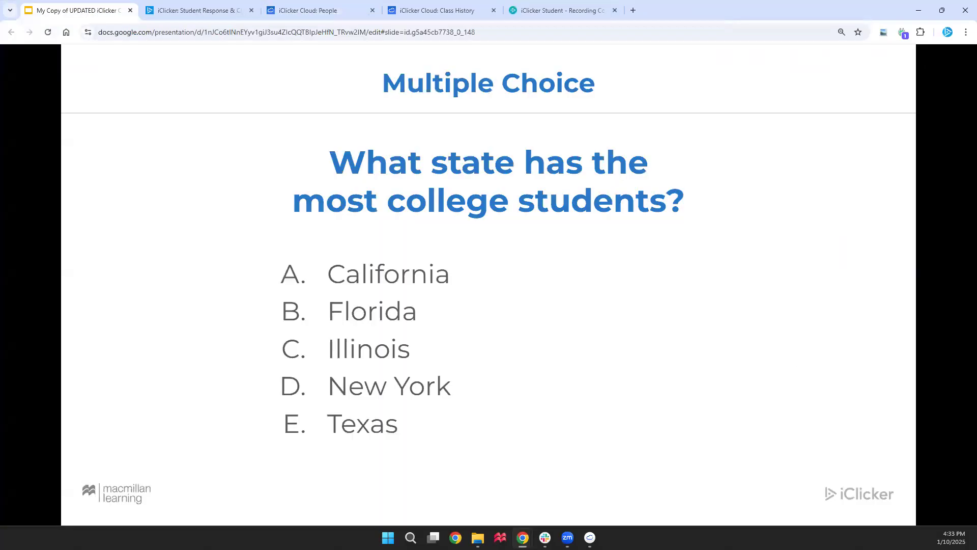
{"action": "left_click", "coordinate": [590, 538]}
Sign in to the desktop app with the instructor's email and password
{"action": "left_click", "coordinate": [572, 234]}
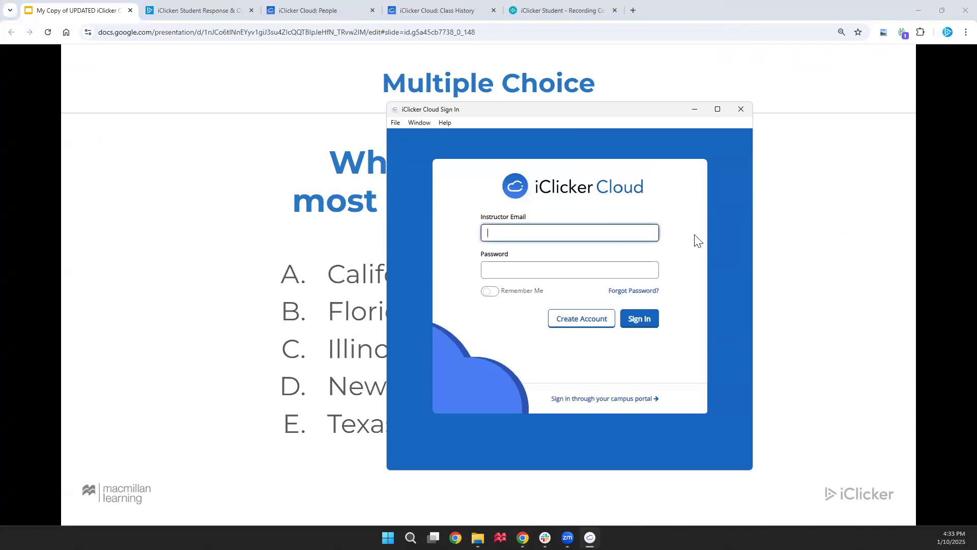
{"action": "key", "text": "Tab"}
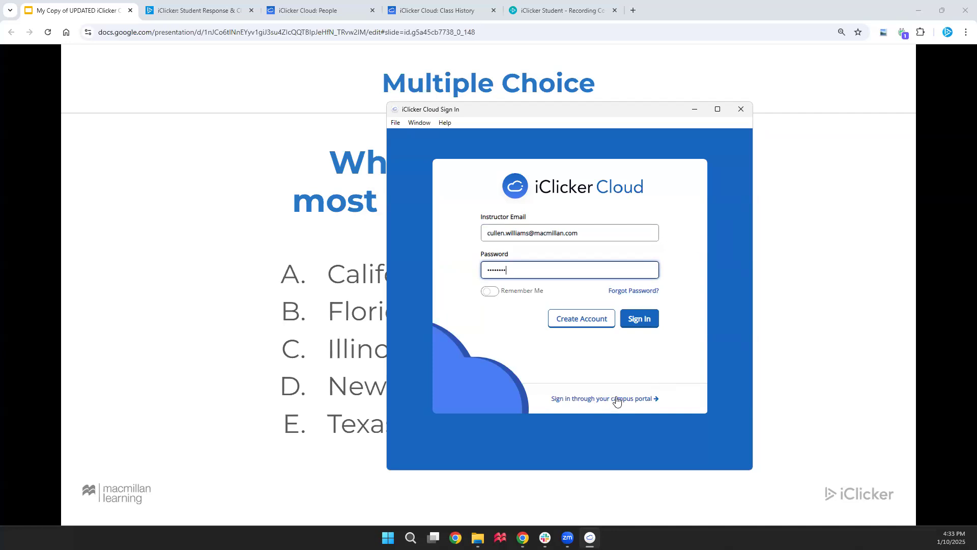
{"action": "left_click", "coordinate": [639, 319]}
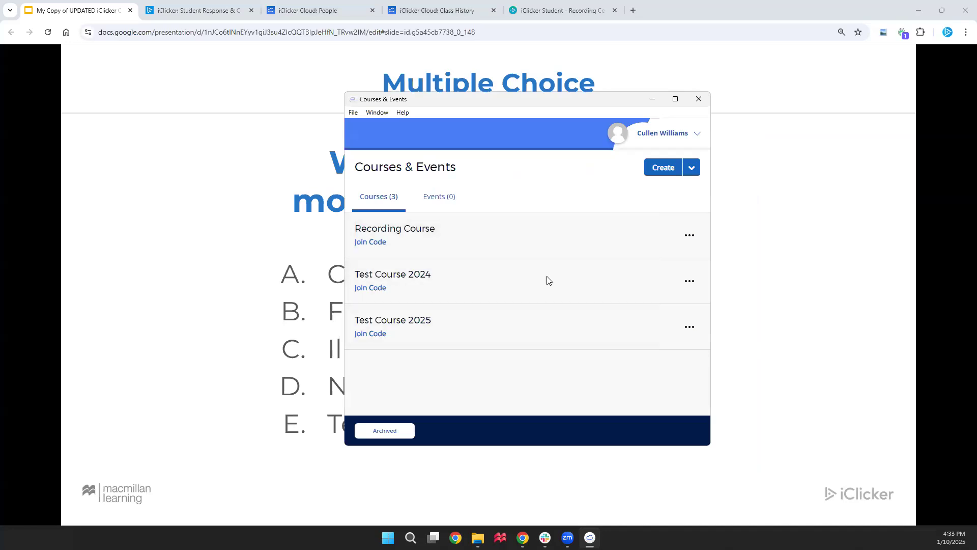
Copy the Recording Course student join link, then return to the Courses & Events window
{"action": "left_click", "coordinate": [374, 247]}
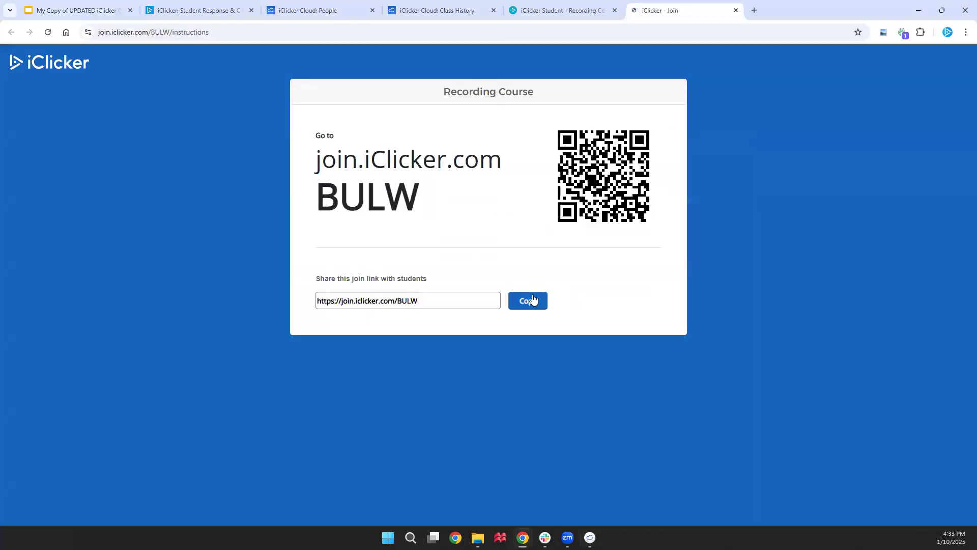
{"action": "left_click", "coordinate": [533, 300]}
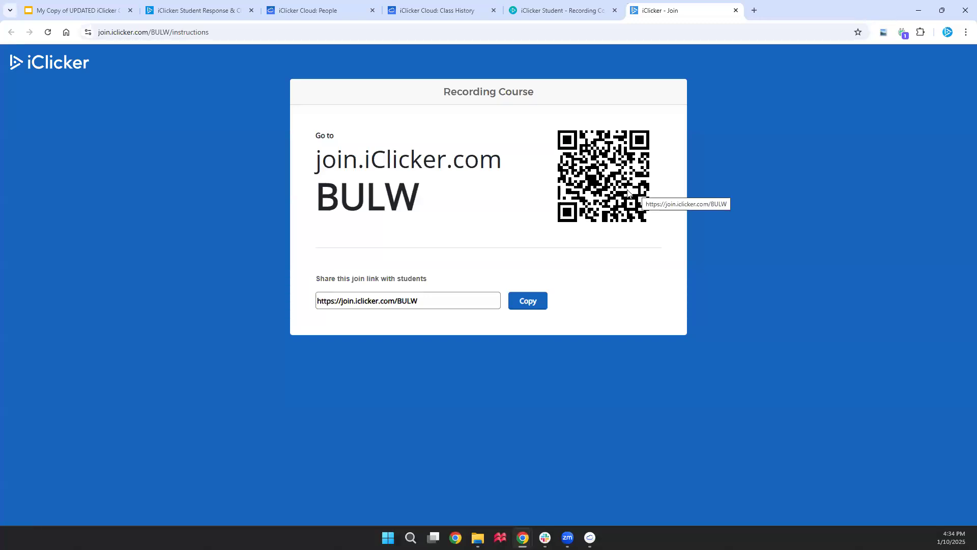
{"action": "left_click", "coordinate": [735, 11]}
{"action": "left_click", "coordinate": [590, 537]}
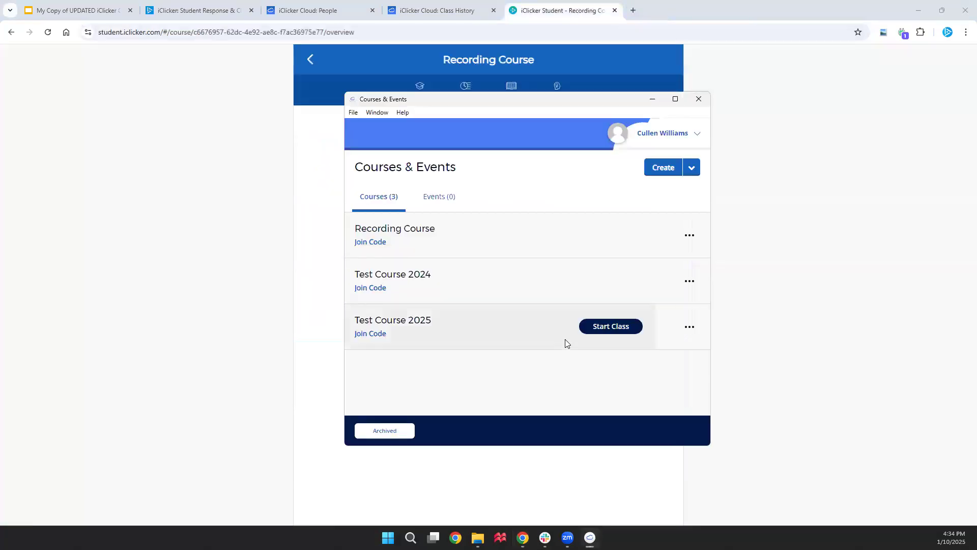
Start class for Recording Course, reposition and collapse/expand the toolbar, then show attendance
{"action": "mouse_move", "coordinate": [616, 234]}
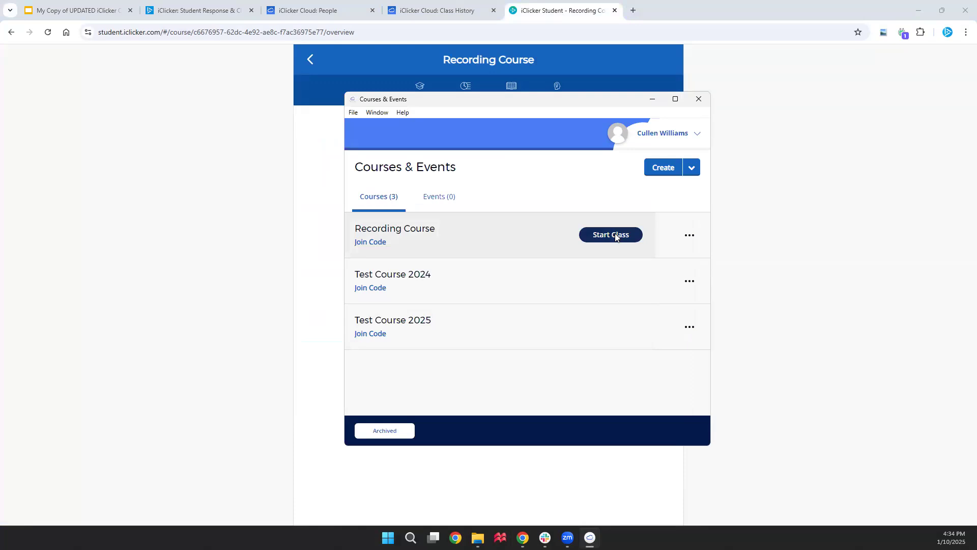
{"action": "left_click", "coordinate": [615, 235]}
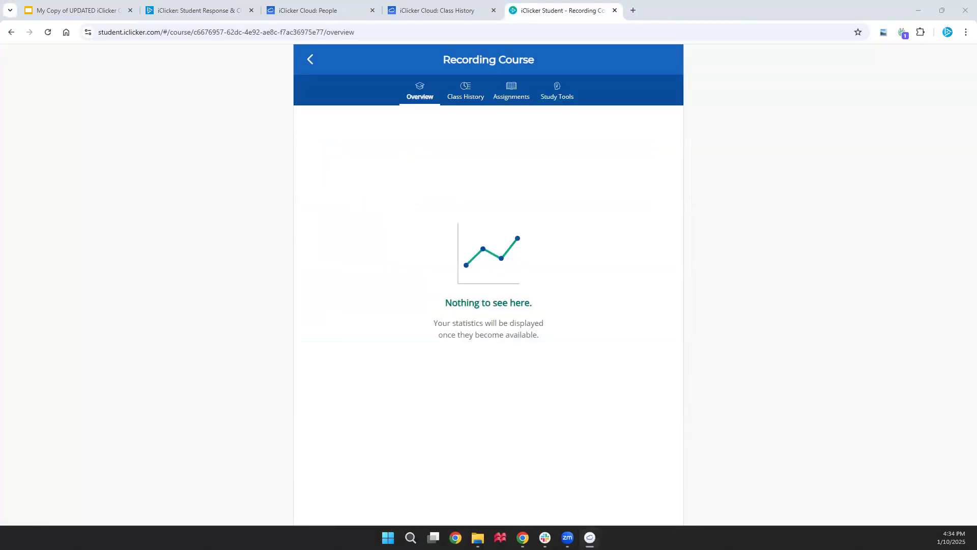
{"action": "left_click_drag", "start_coordinate": [771, 91], "coordinate": [766, 74]}
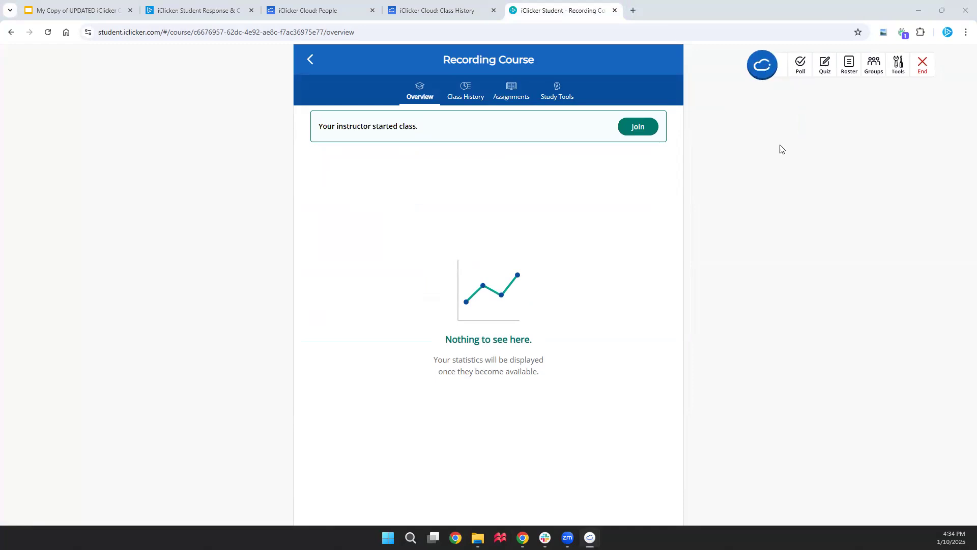
{"action": "left_click", "coordinate": [764, 70]}
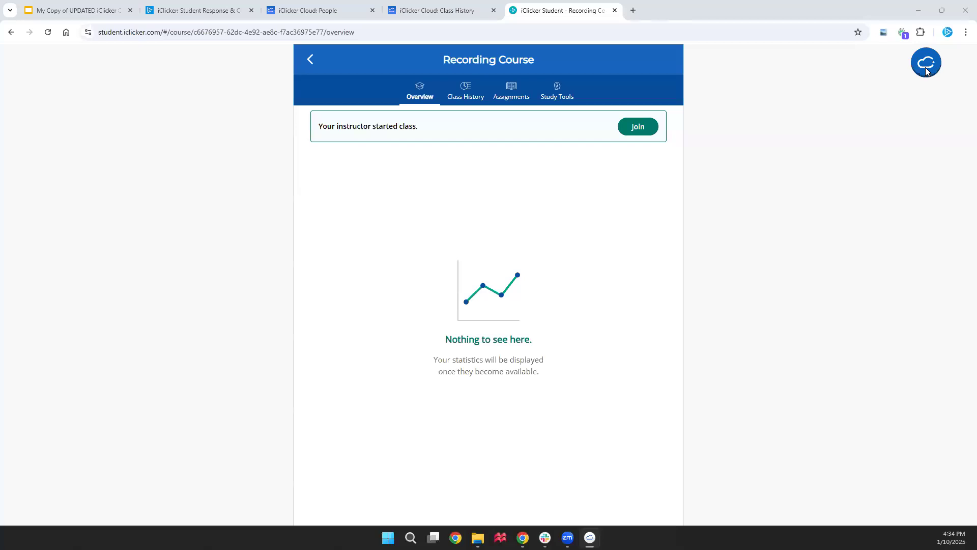
{"action": "left_click", "coordinate": [926, 70]}
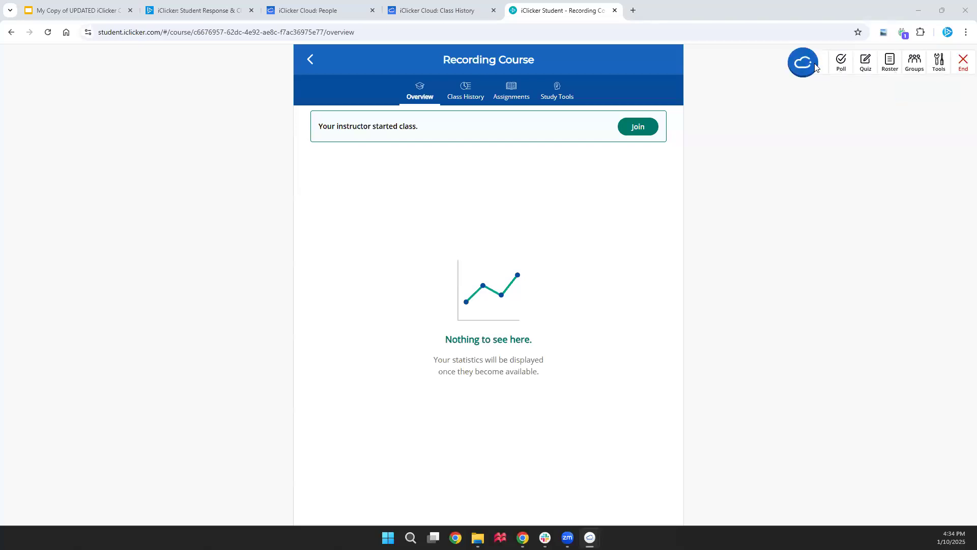
{"action": "left_click_drag", "start_coordinate": [802, 67], "coordinate": [787, 67]}
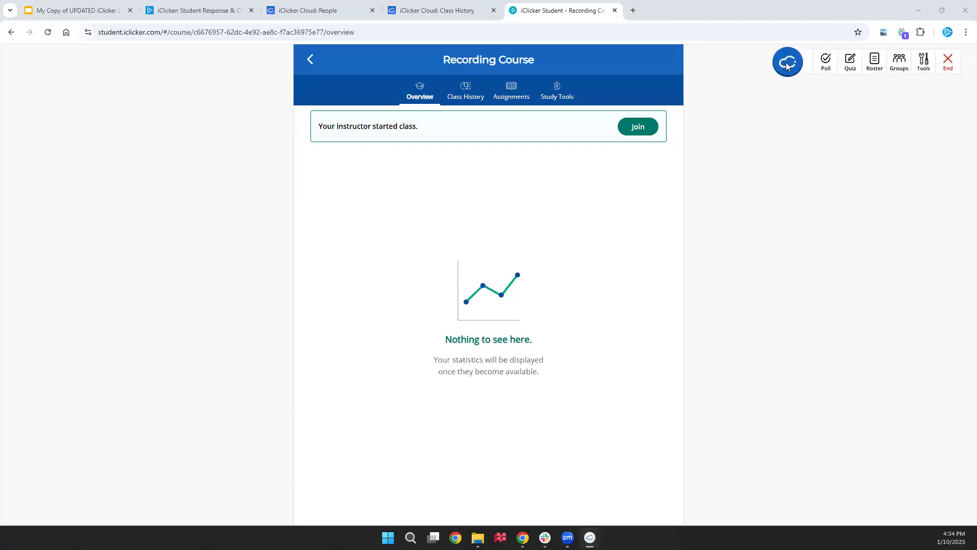
{"action": "left_click", "coordinate": [873, 68]}
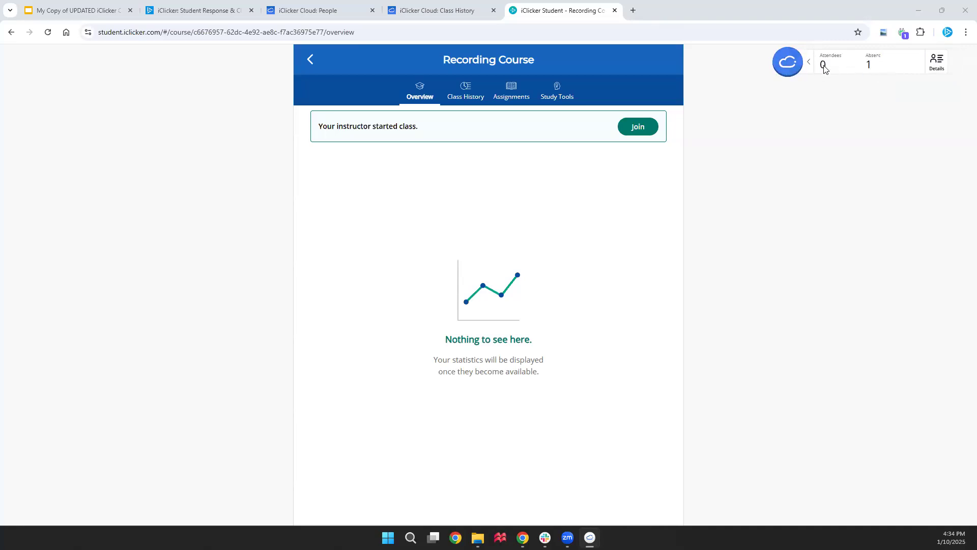
View and hide the per-student attendance details, then restore the full class toolbar
{"action": "left_click", "coordinate": [939, 67]}
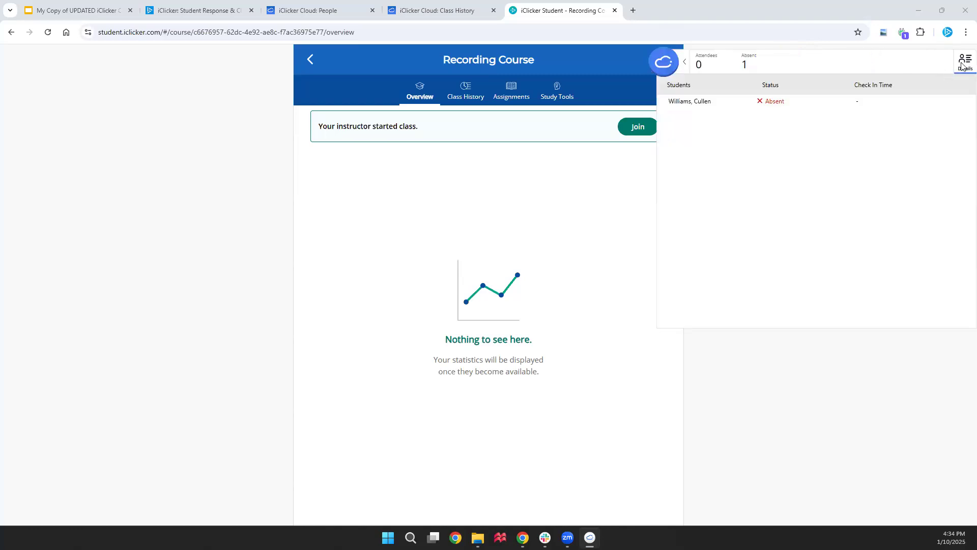
{"action": "left_click", "coordinate": [962, 65]}
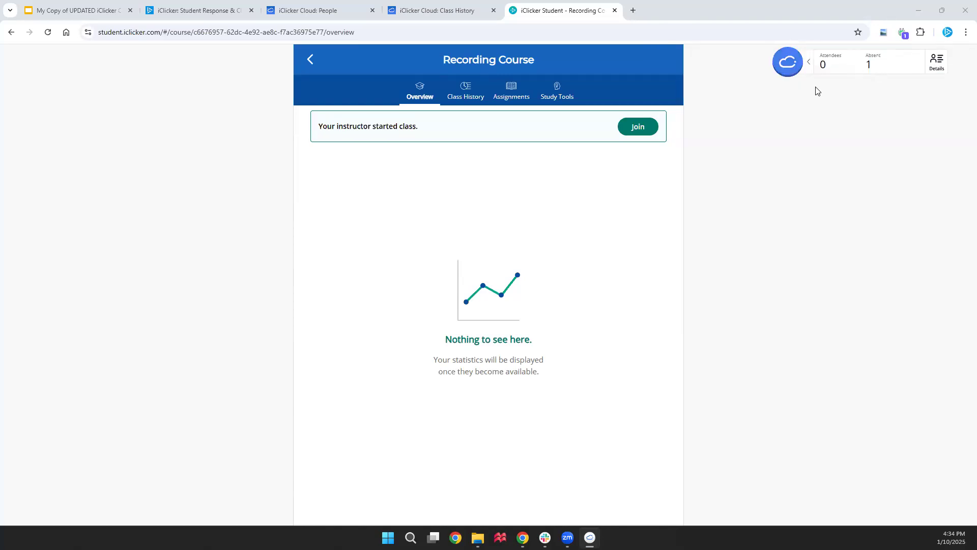
{"action": "left_click", "coordinate": [810, 65]}
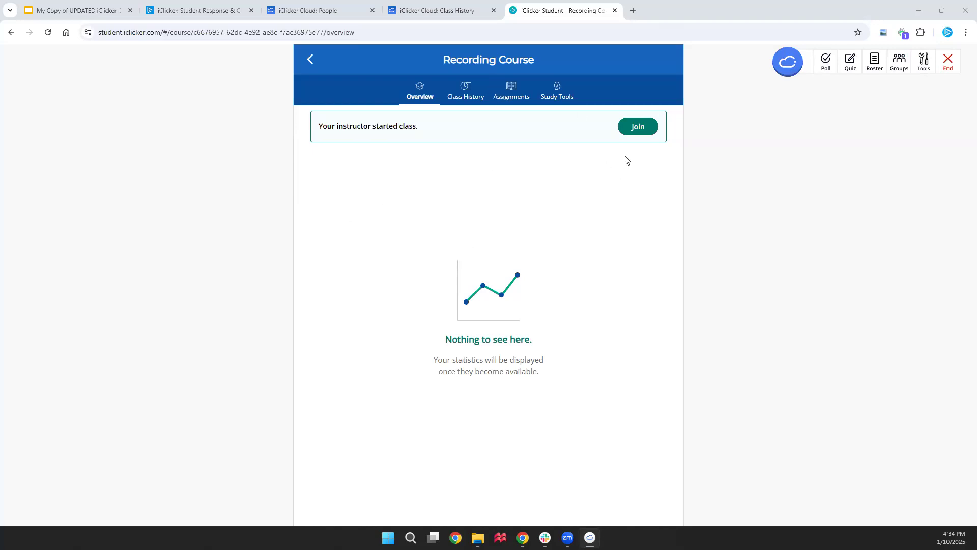
Join the Recording Course class in iClicker Student, confirm the check-in, and return to the slides
{"action": "left_click", "coordinate": [639, 127]}
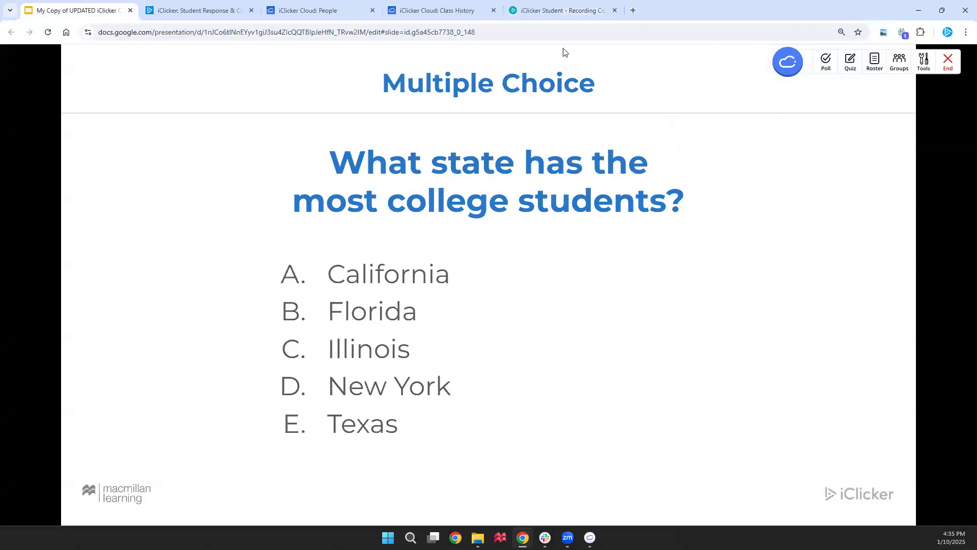
{"action": "left_click", "coordinate": [552, 11]}
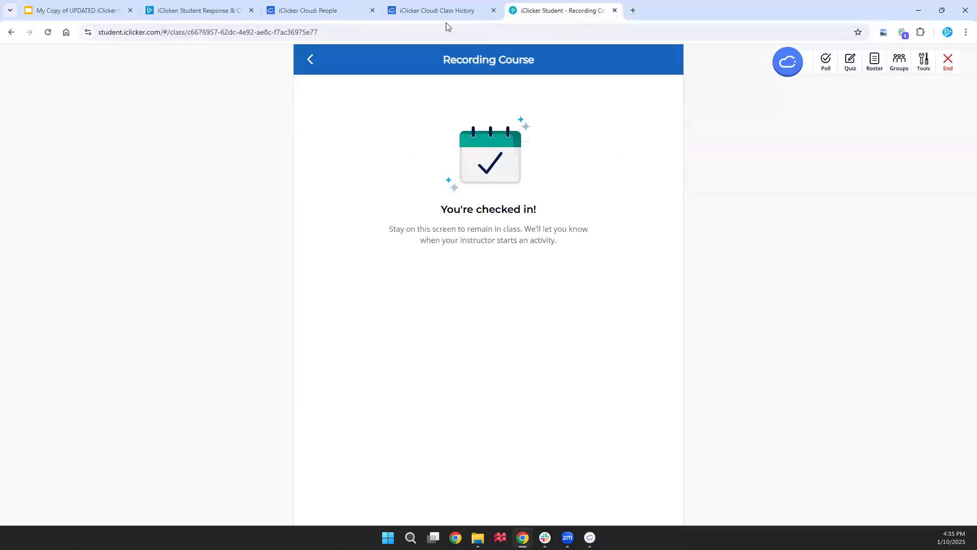
{"action": "left_click", "coordinate": [99, 14]}
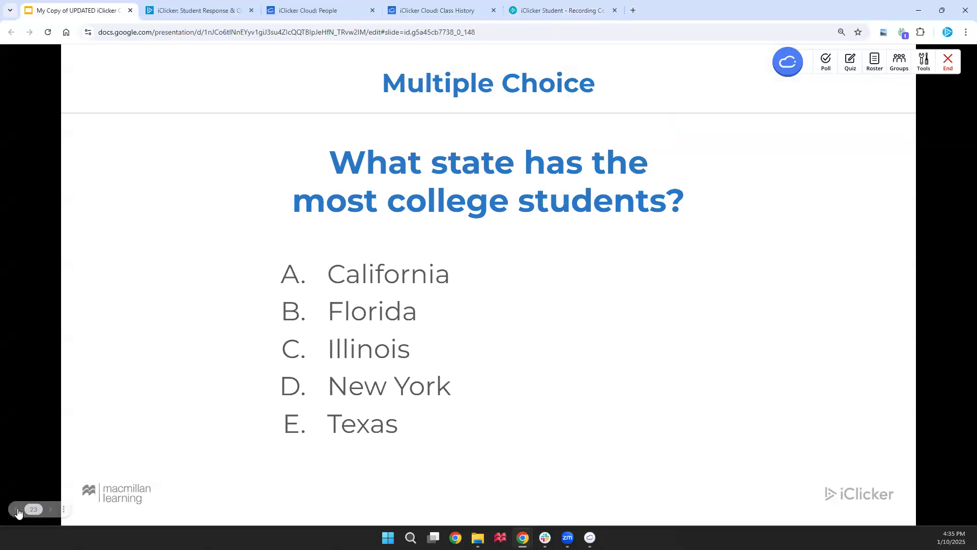
Bring the Multiple Choice slide back into view and start a new iClicker poll for it
{"action": "left_click", "coordinate": [48, 509]}
{"action": "left_click", "coordinate": [48, 509]}
{"action": "left_click", "coordinate": [826, 62]}
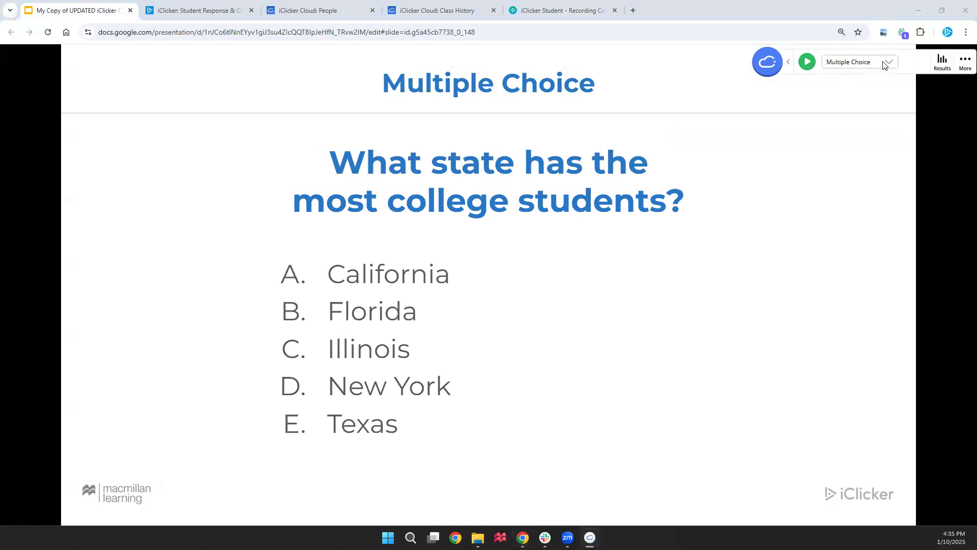
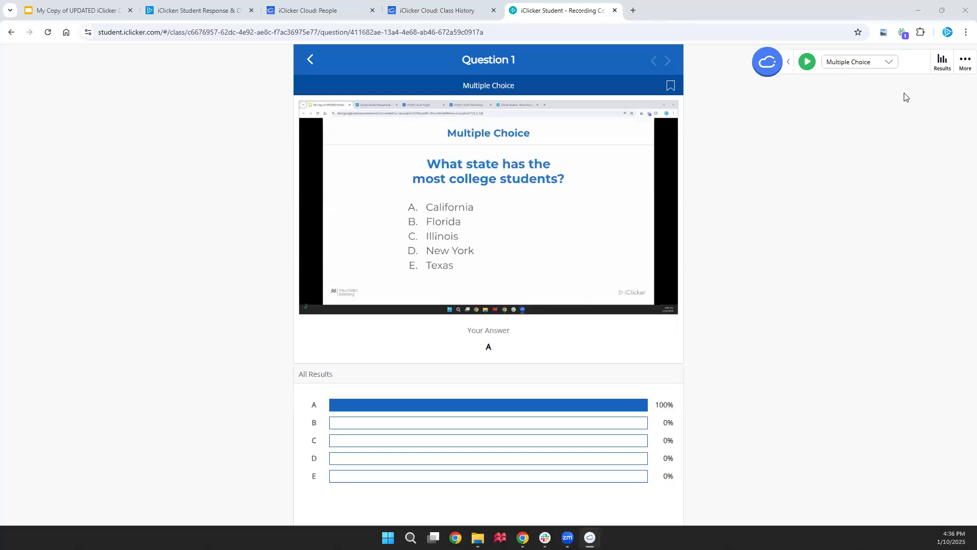
Mark both A and B as correct answers in Question 1's results
{"action": "left_click", "coordinate": [941, 62]}
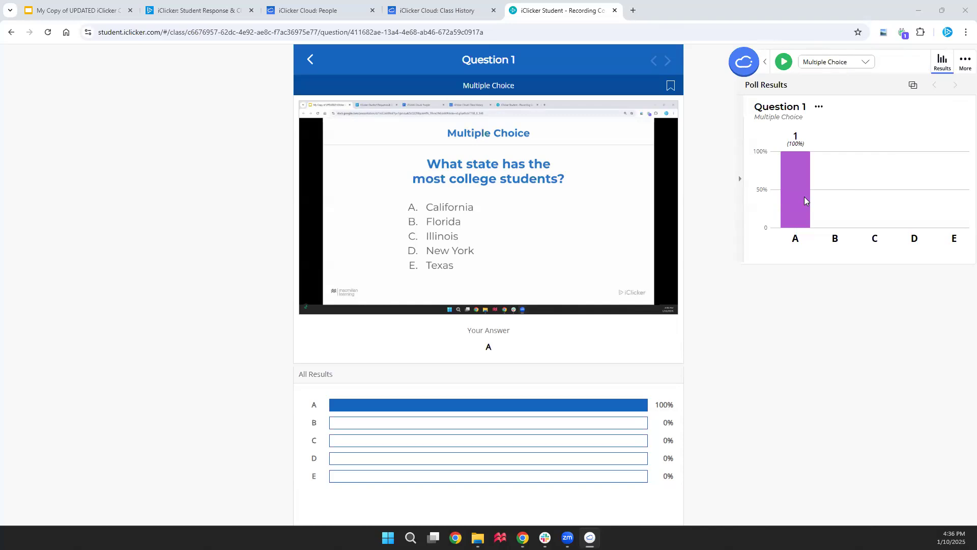
{"action": "left_click", "coordinate": [800, 182]}
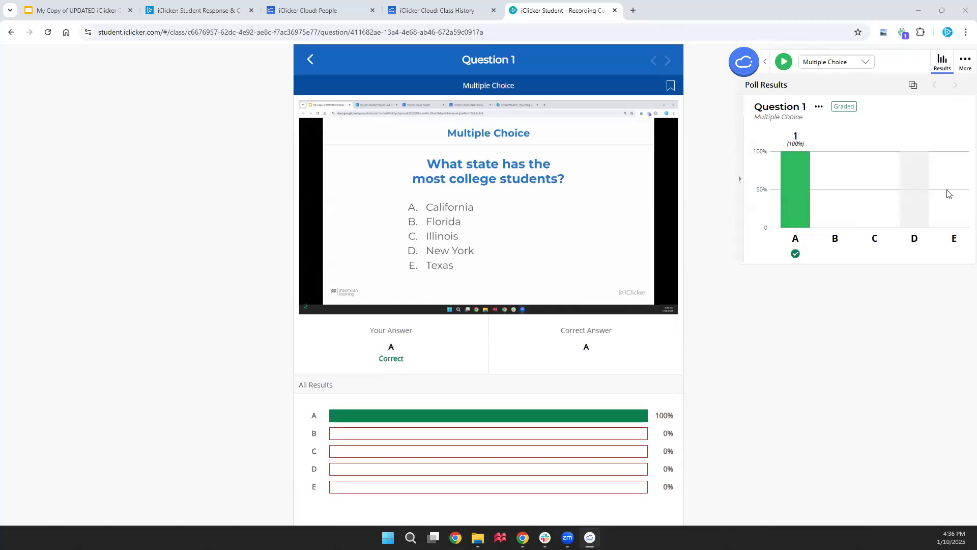
{"action": "left_click", "coordinate": [844, 192]}
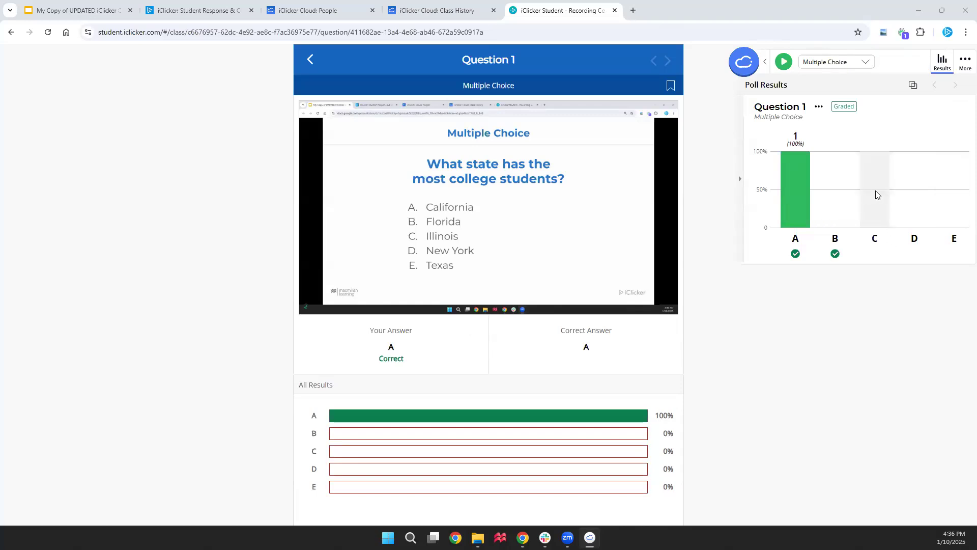
Close the results and advance the slideshow to the favorite-animal question
{"action": "left_click", "coordinate": [941, 63]}
{"action": "left_click", "coordinate": [96, 11]}
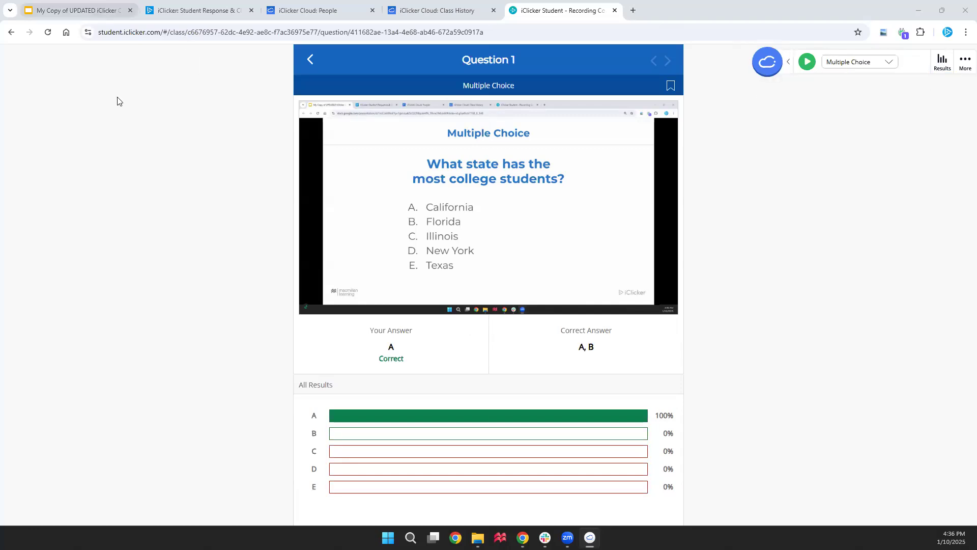
{"action": "left_click", "coordinate": [666, 402]}
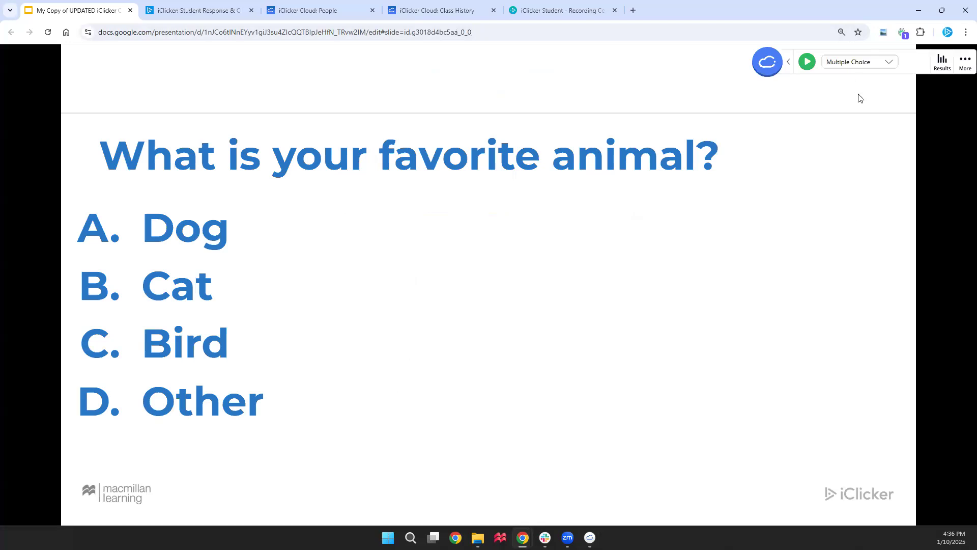
Turn on confidence ratings for the Question 2 poll
{"action": "left_click", "coordinate": [963, 66]}
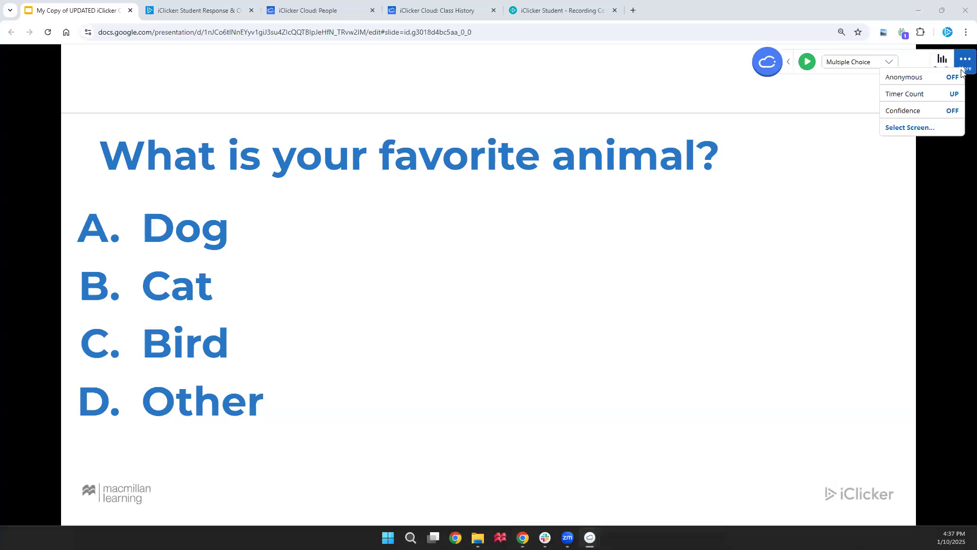
{"action": "left_click", "coordinate": [938, 111]}
{"action": "left_click", "coordinate": [929, 61]}
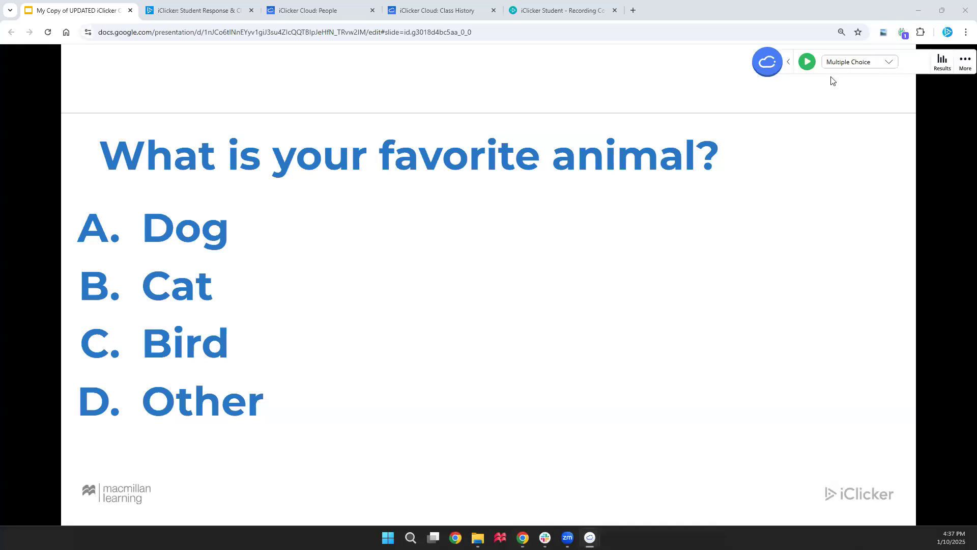
{"action": "left_click_drag", "start_coordinate": [773, 66], "coordinate": [749, 64]}
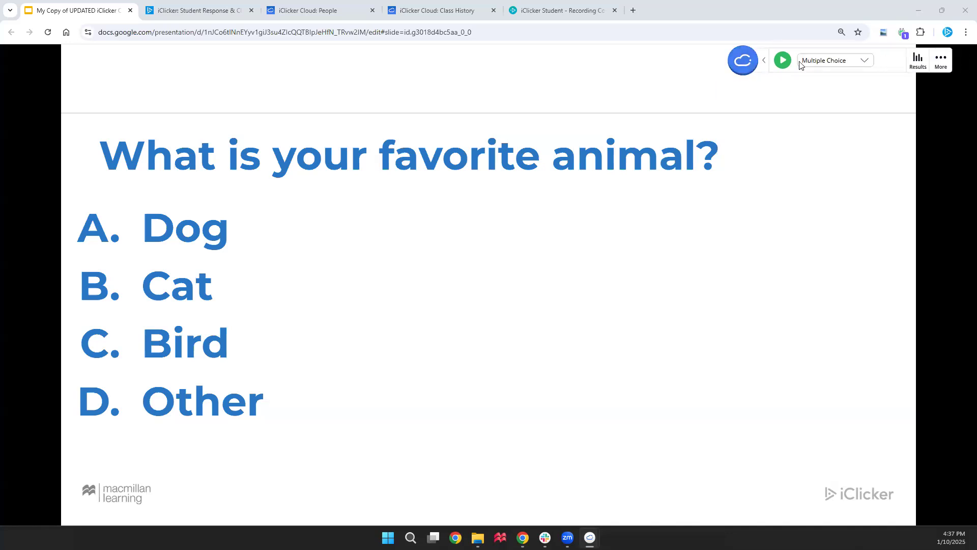
Run the favorite-animal poll, answer A as Very confident, and stop it
{"action": "left_click", "coordinate": [784, 63]}
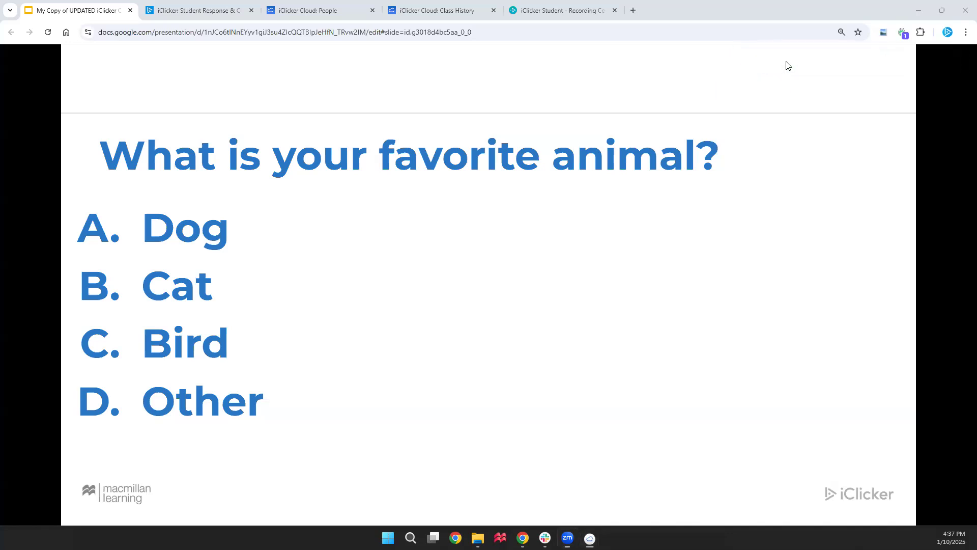
{"action": "left_click", "coordinate": [553, 11]}
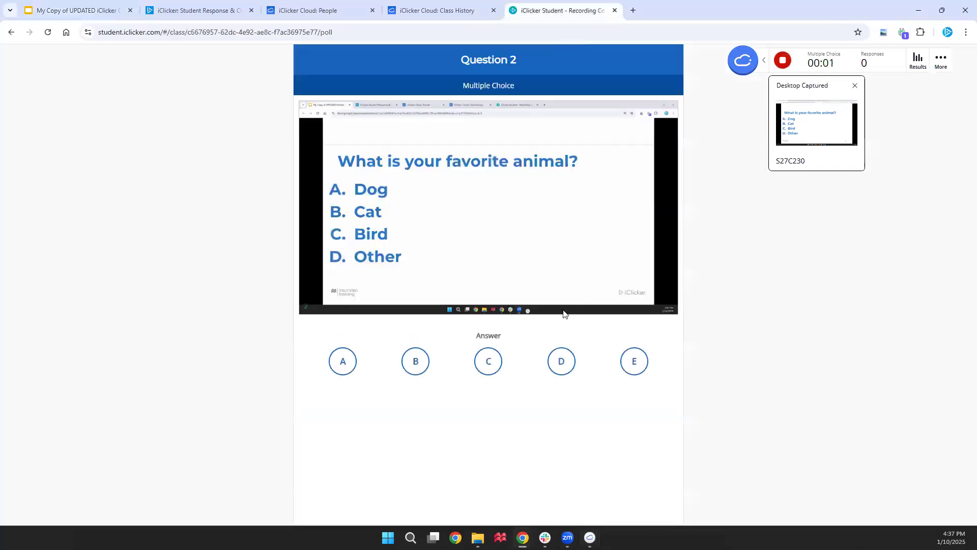
{"action": "left_click", "coordinate": [340, 370]}
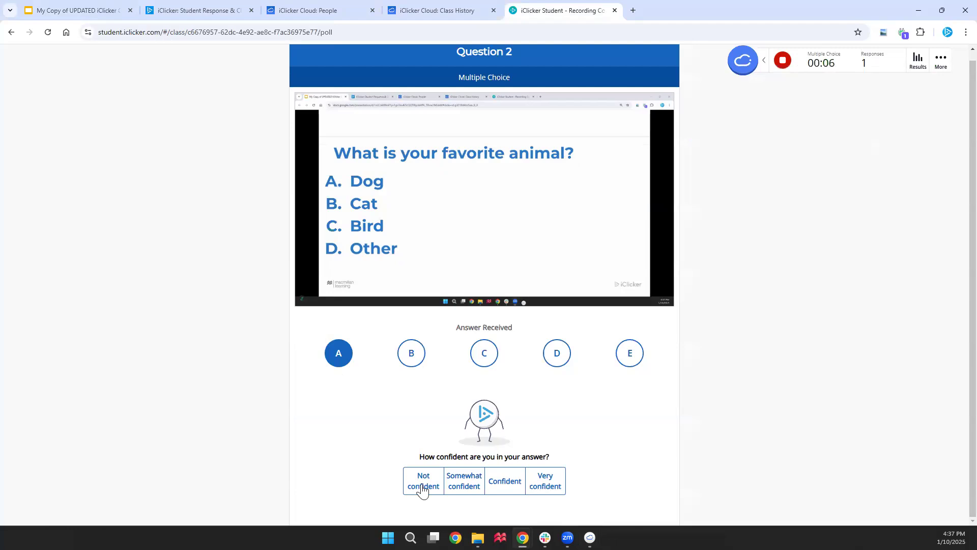
{"action": "left_click", "coordinate": [550, 490]}
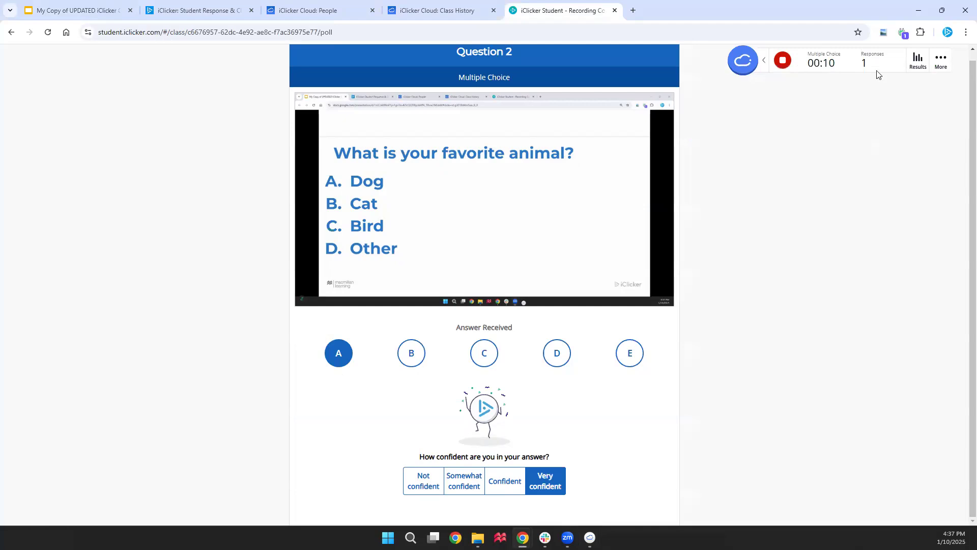
{"action": "left_click", "coordinate": [782, 61]}
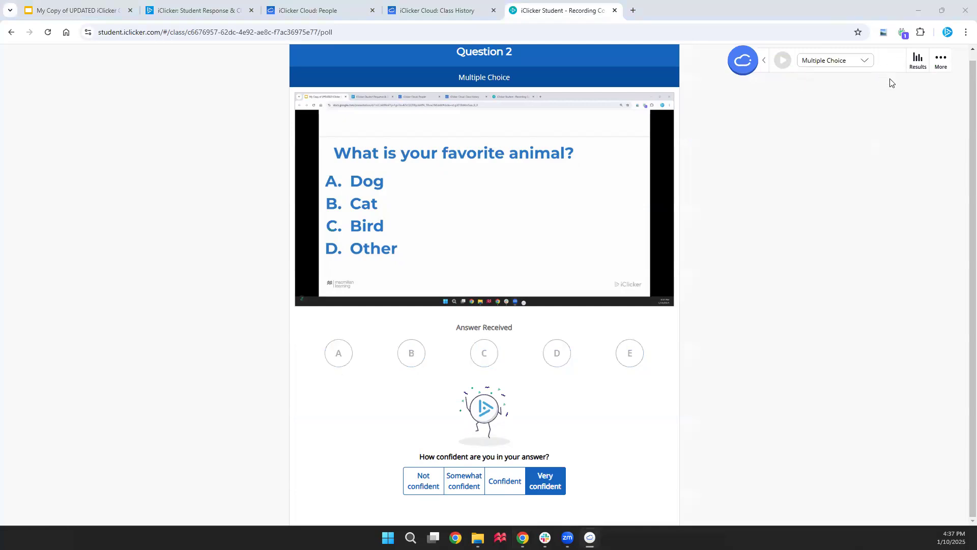
Review Question 2's results and 100% very-confident breakdown, then return to the favorite-animal slide
{"action": "left_click", "coordinate": [916, 63]}
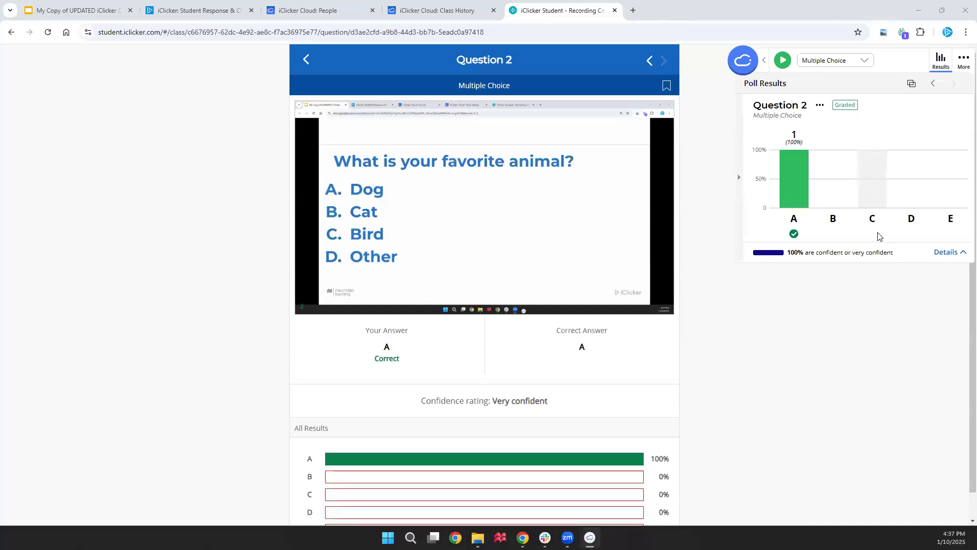
{"action": "left_click", "coordinate": [944, 253]}
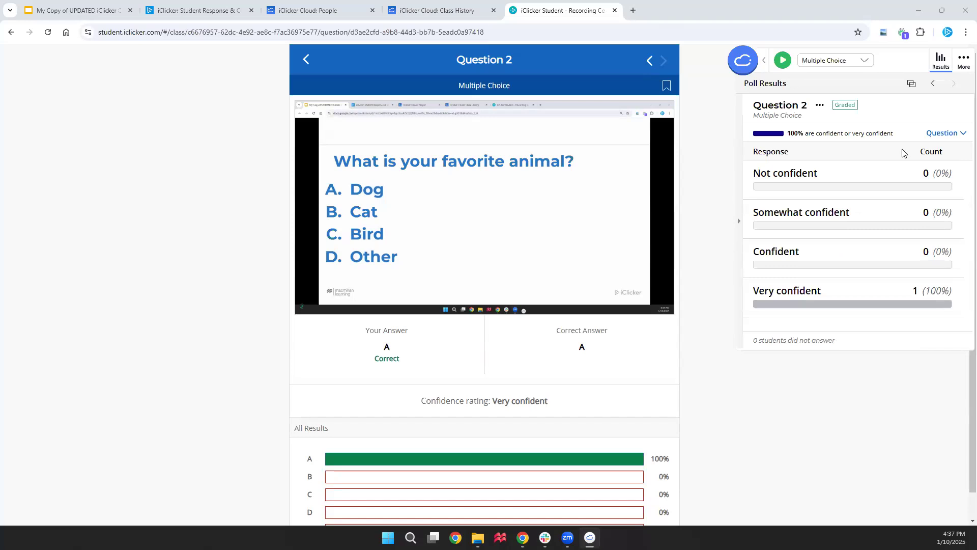
{"action": "left_click", "coordinate": [937, 134]}
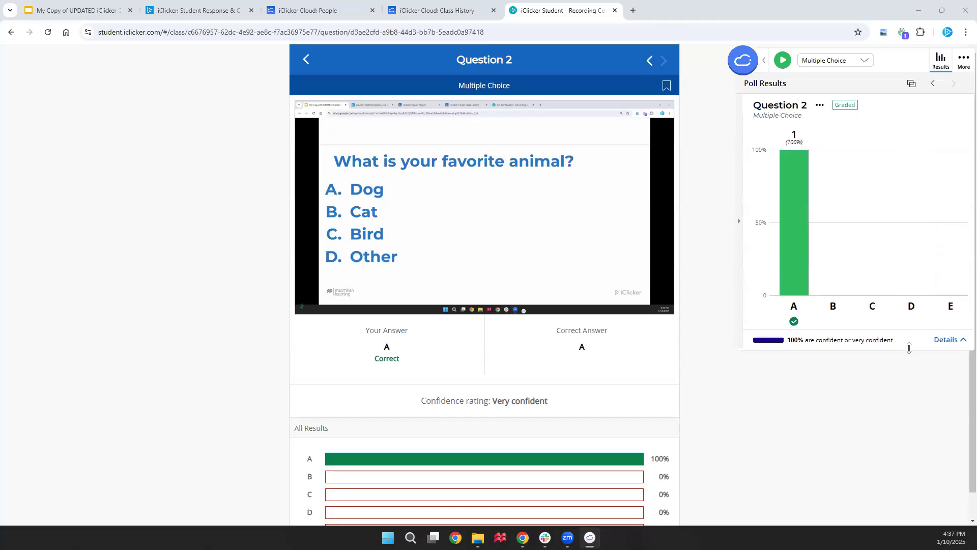
{"action": "left_click", "coordinate": [939, 64]}
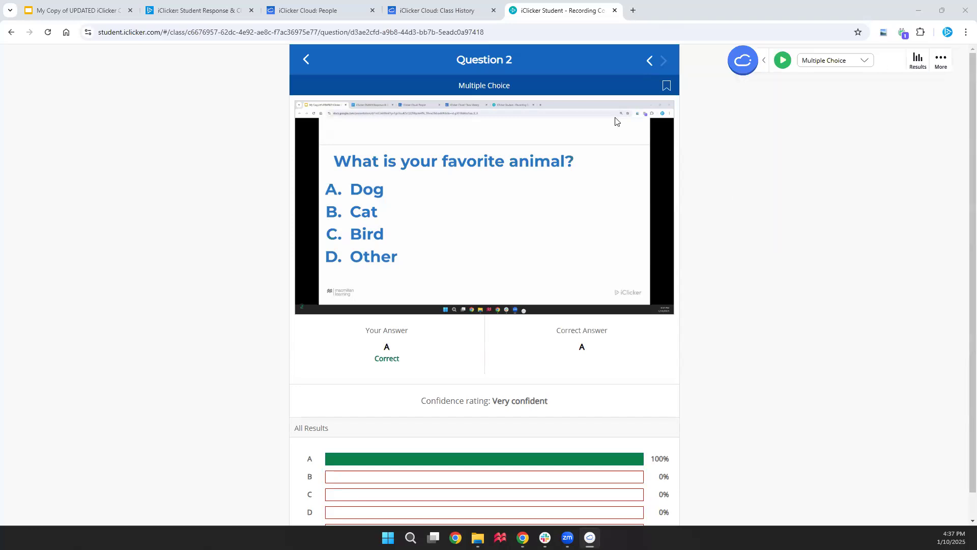
{"action": "left_click", "coordinate": [53, 13]}
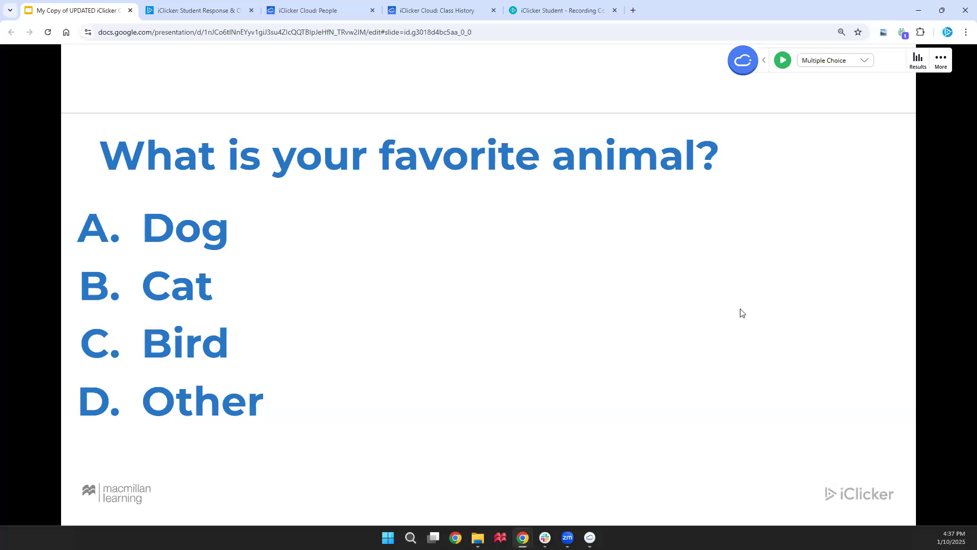
Advance to the college-major slide and set the question type to Short Answer
{"action": "key", "text": "Right"}
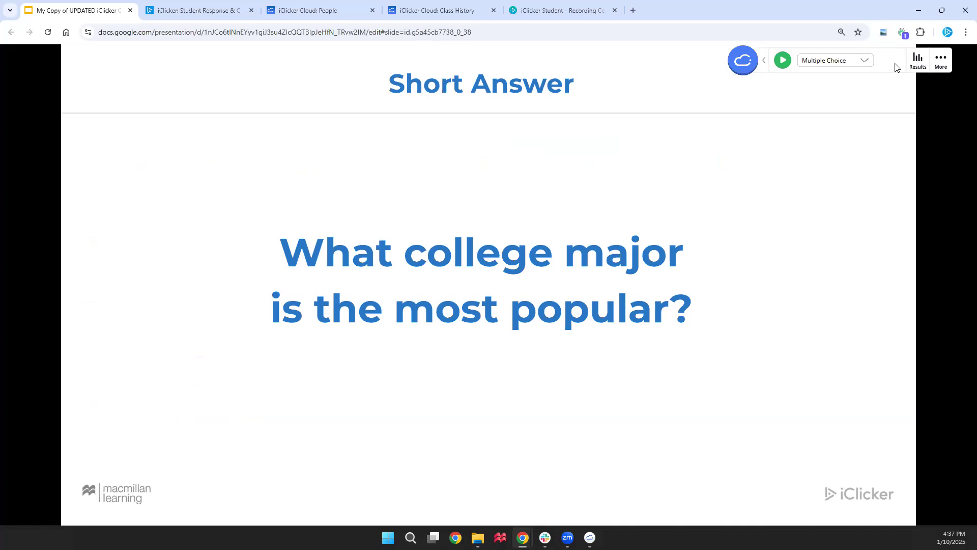
{"action": "left_click", "coordinate": [944, 63]}
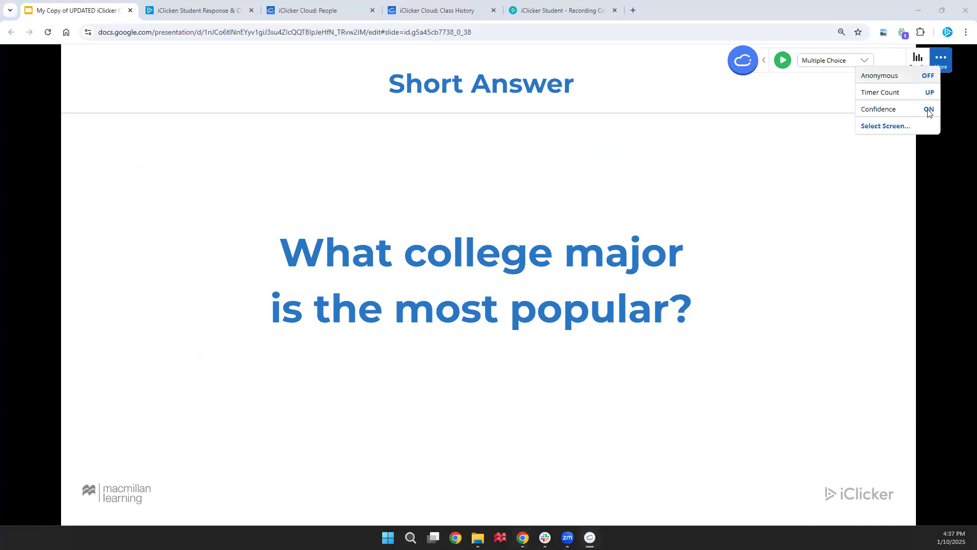
{"action": "left_click", "coordinate": [886, 64]}
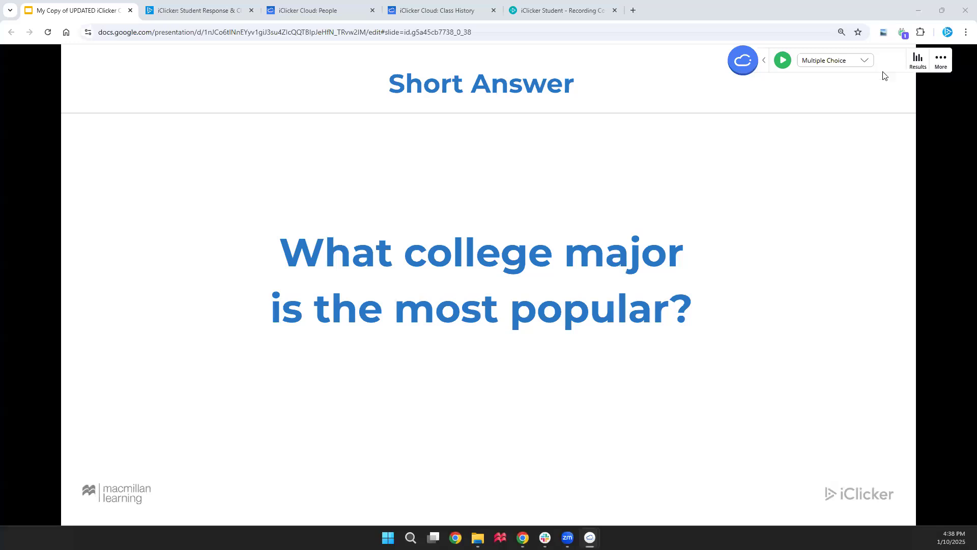
{"action": "left_click", "coordinate": [842, 61]}
{"action": "left_click", "coordinate": [839, 78]}
Run the short-answer poll, submit Business as the student answer, and stop it
{"action": "left_click", "coordinate": [789, 61]}
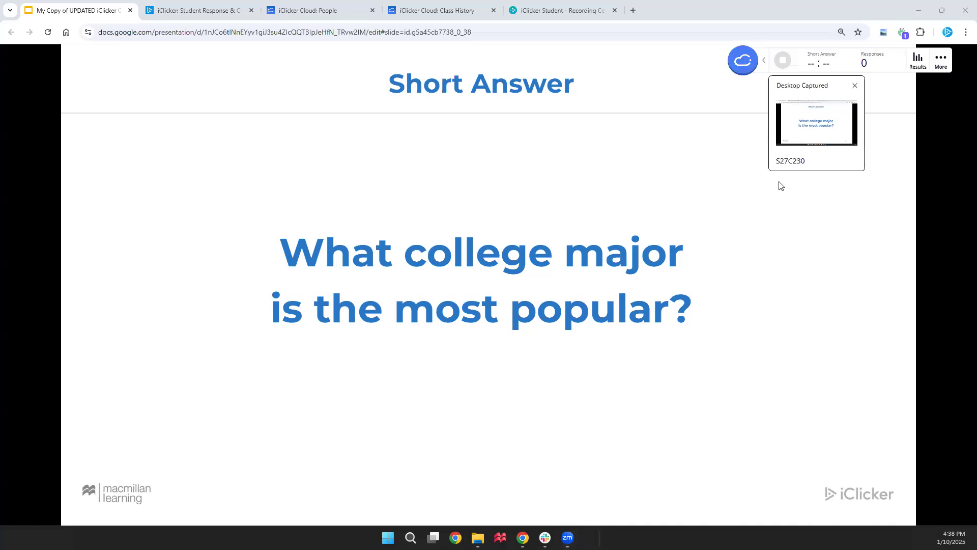
{"action": "left_click", "coordinate": [567, 14]}
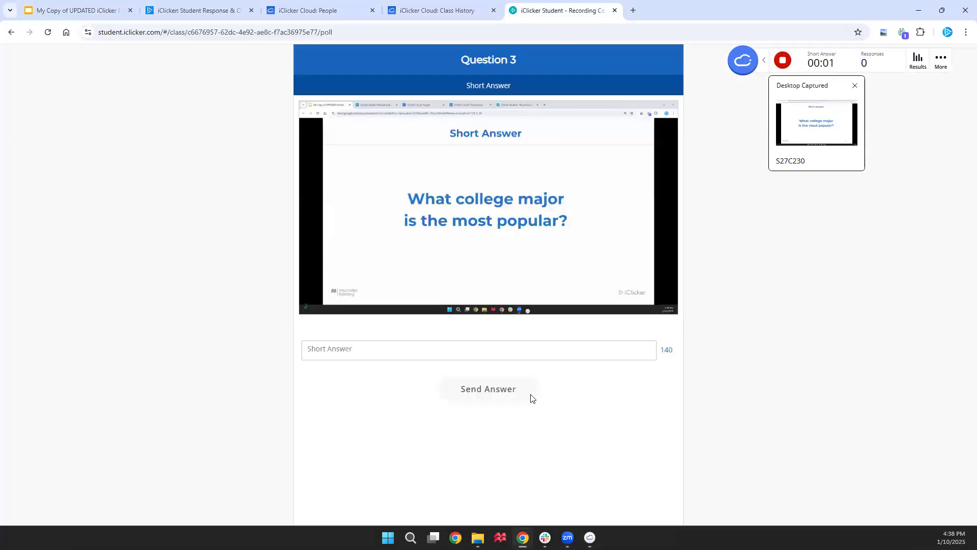
{"action": "left_click", "coordinate": [546, 353]}
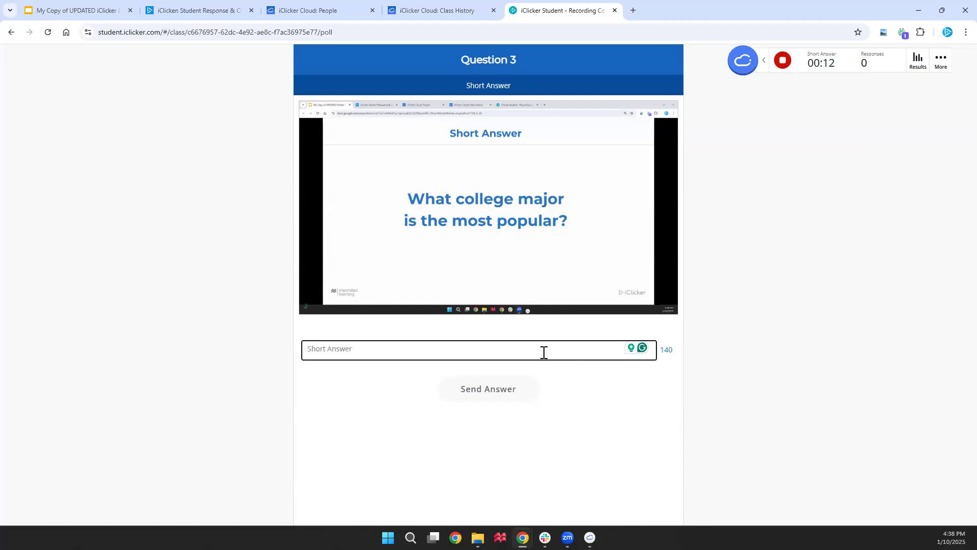
{"action": "type", "text": "Business"}
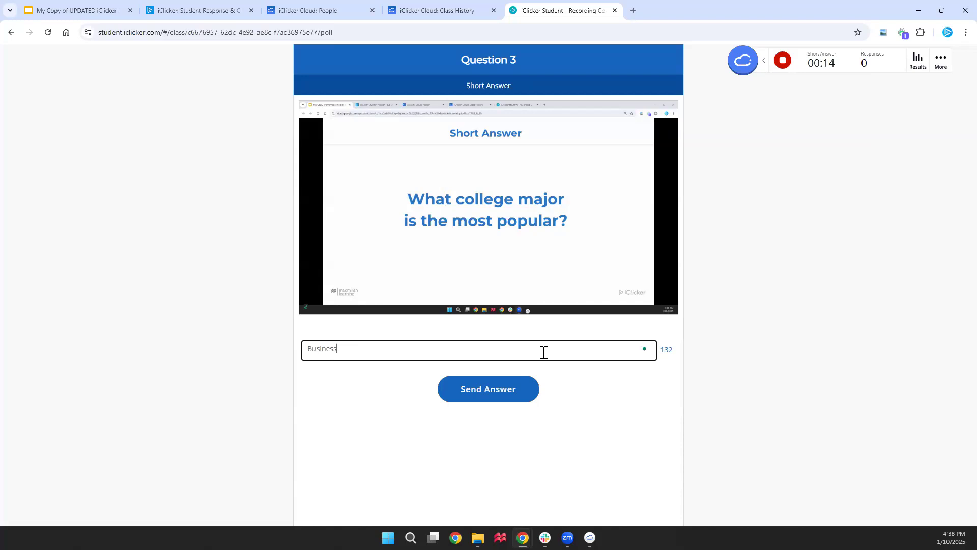
{"action": "left_click", "coordinate": [508, 390]}
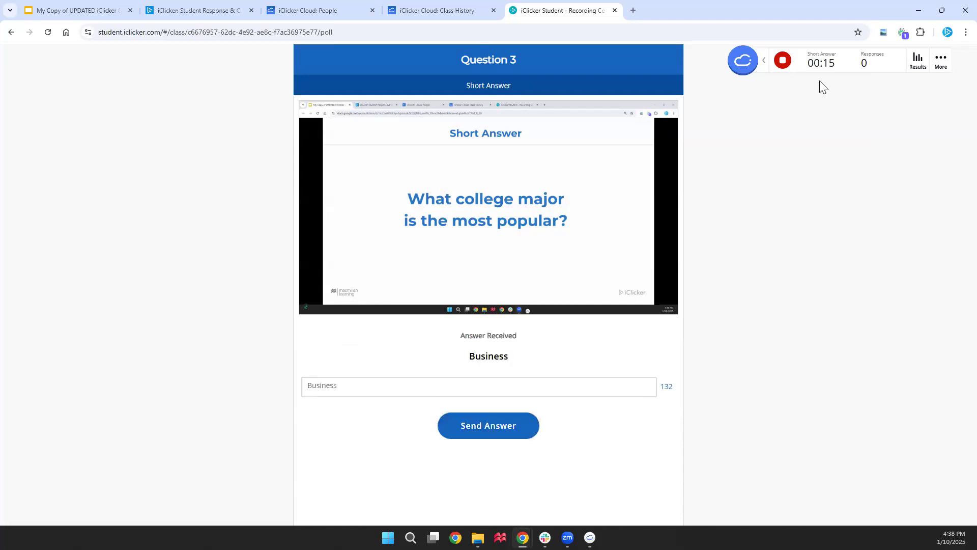
{"action": "left_click", "coordinate": [783, 60]}
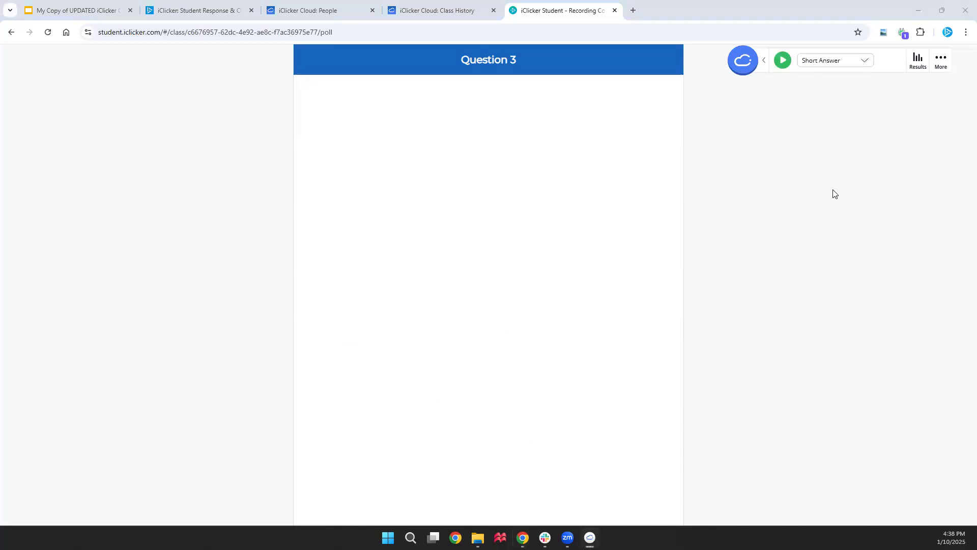
Mark Business correct in Question 3's responses and add 'Answer 2' as another accepted answer
{"action": "left_click", "coordinate": [920, 65]}
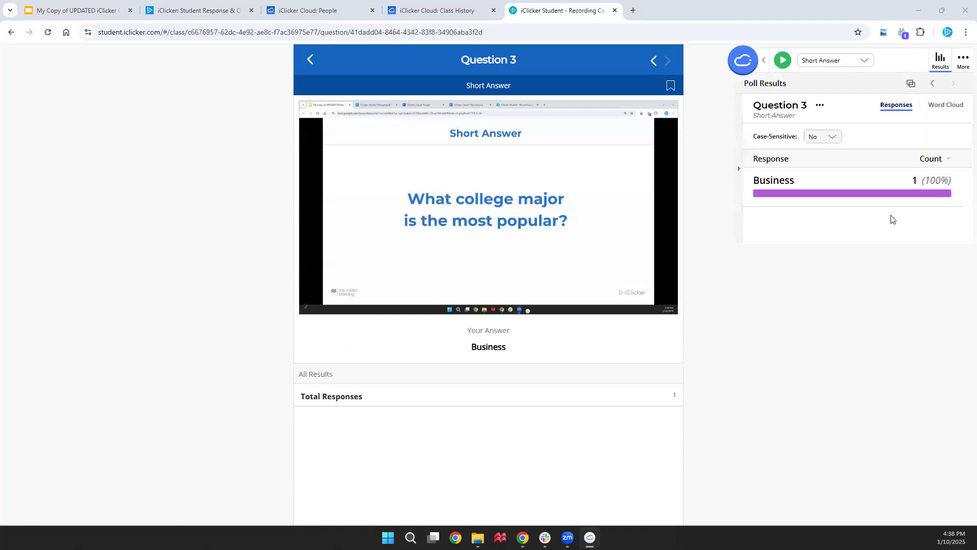
{"action": "left_click_drag", "start_coordinate": [871, 255], "coordinate": [867, 308]}
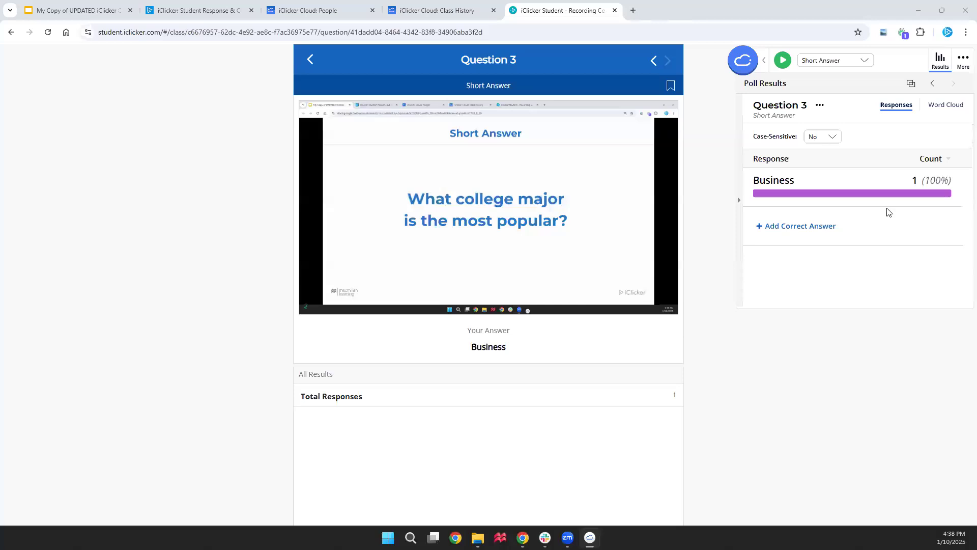
{"action": "left_click", "coordinate": [886, 182]}
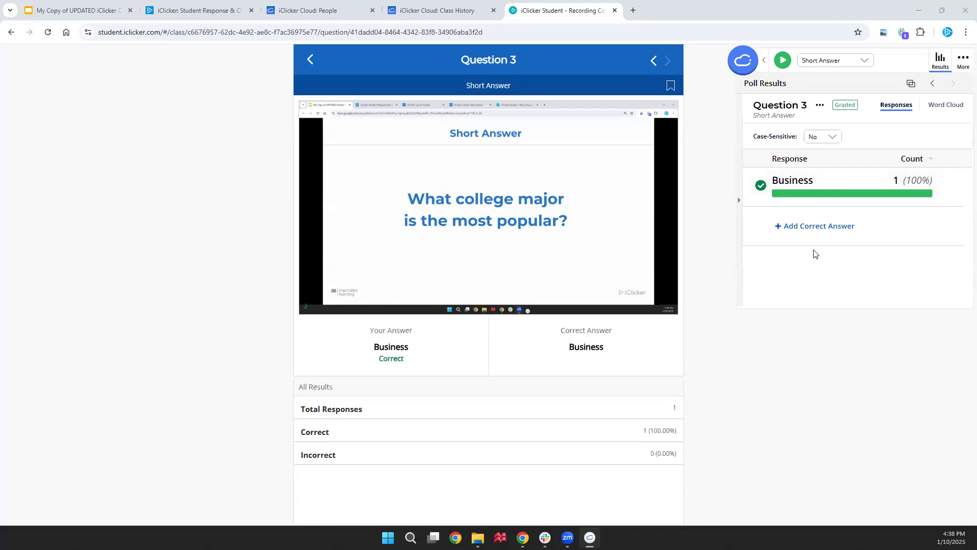
{"action": "left_click", "coordinate": [815, 227]}
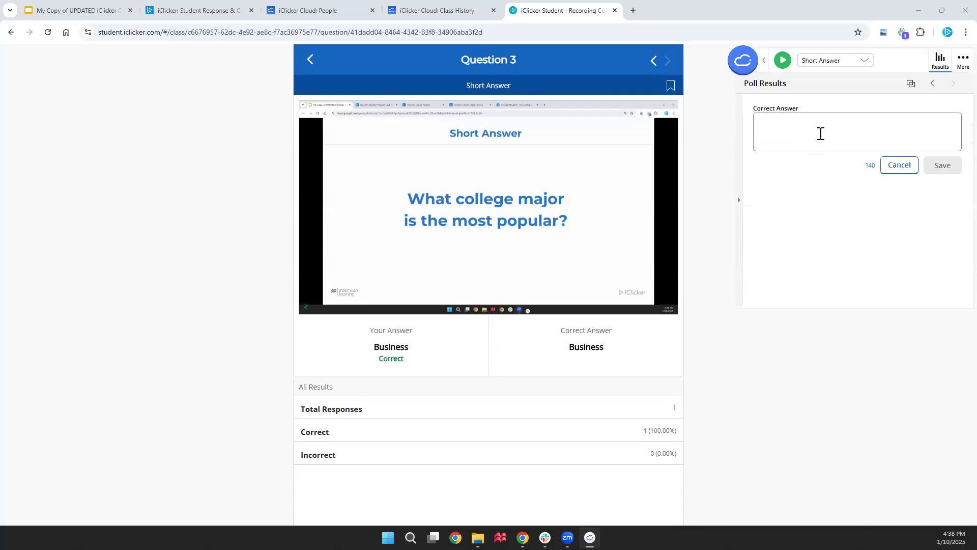
{"action": "type", "text": "Answer 2"}
{"action": "left_click", "coordinate": [949, 168]}
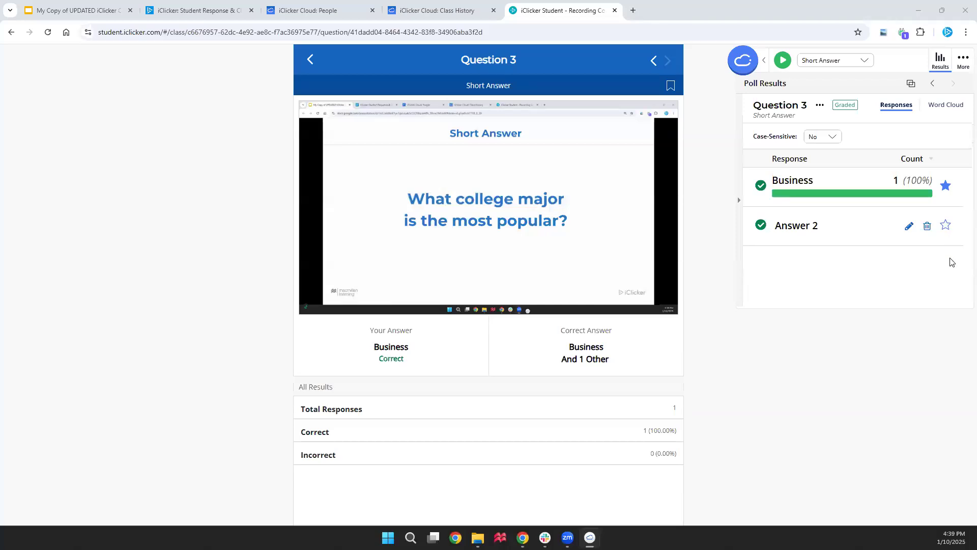
Star Answer 2 as correct, view the word cloud, then close the results
{"action": "left_click", "coordinate": [946, 226]}
{"action": "left_click", "coordinate": [946, 104]}
{"action": "left_click_drag", "start_coordinate": [906, 58], "coordinate": [637, 84]}
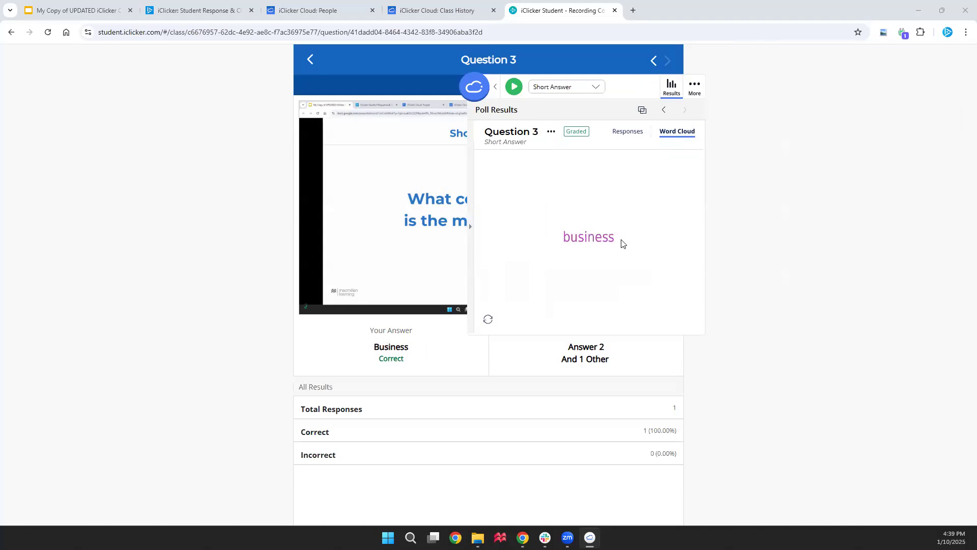
{"action": "left_click", "coordinate": [631, 132]}
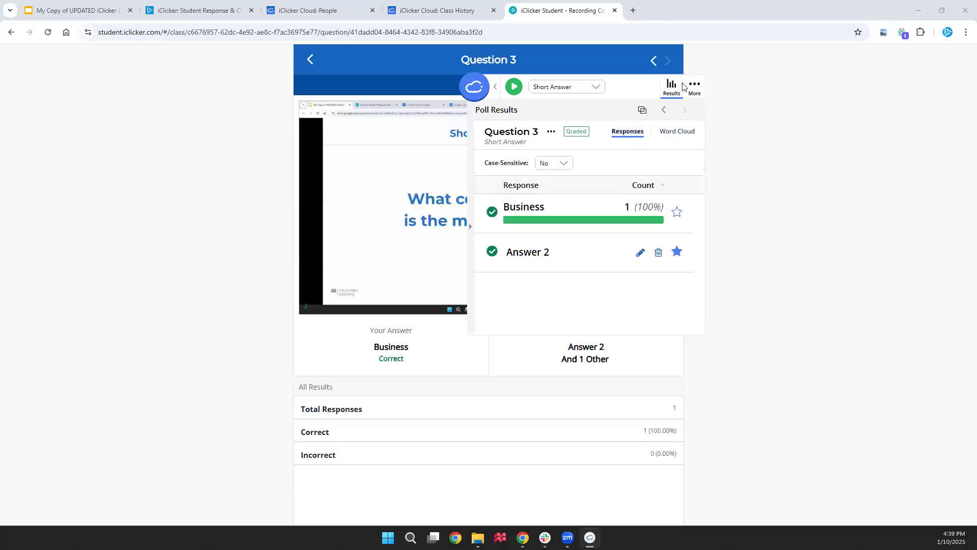
{"action": "left_click", "coordinate": [669, 91]}
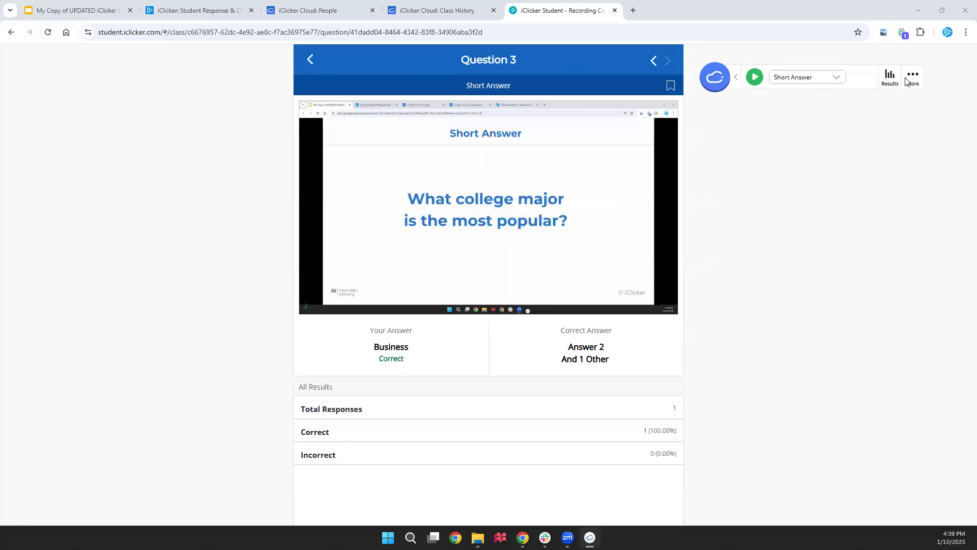
Advance to the Numeric slide and start a Numeric poll
{"action": "left_click", "coordinate": [76, 10]}
{"action": "left_click", "coordinate": [866, 490]}
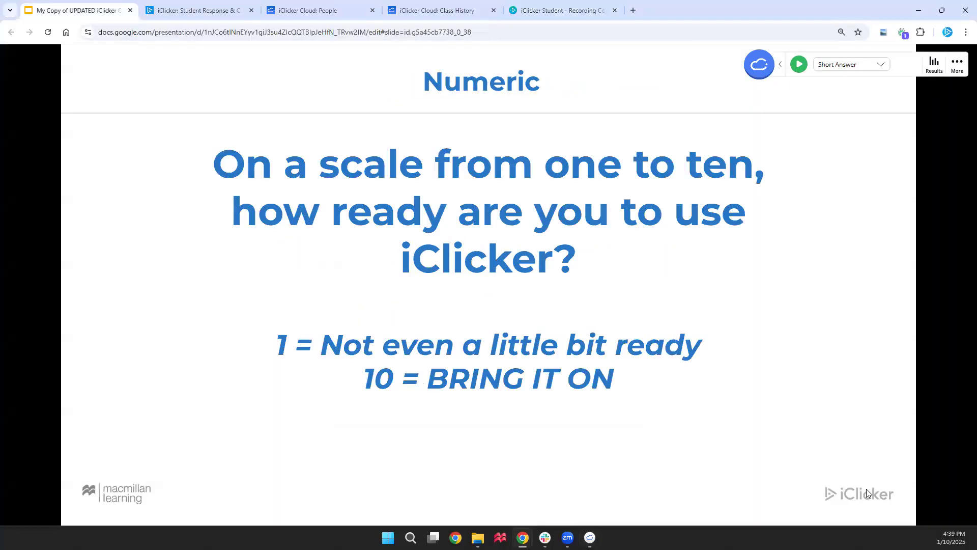
{"action": "left_click", "coordinate": [873, 65]}
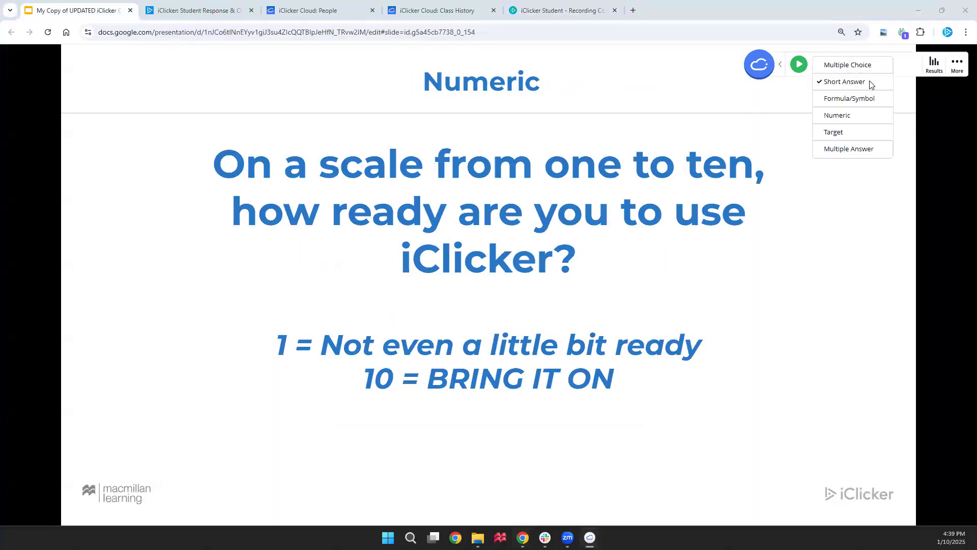
{"action": "left_click", "coordinate": [864, 115]}
{"action": "left_click", "coordinate": [798, 64]}
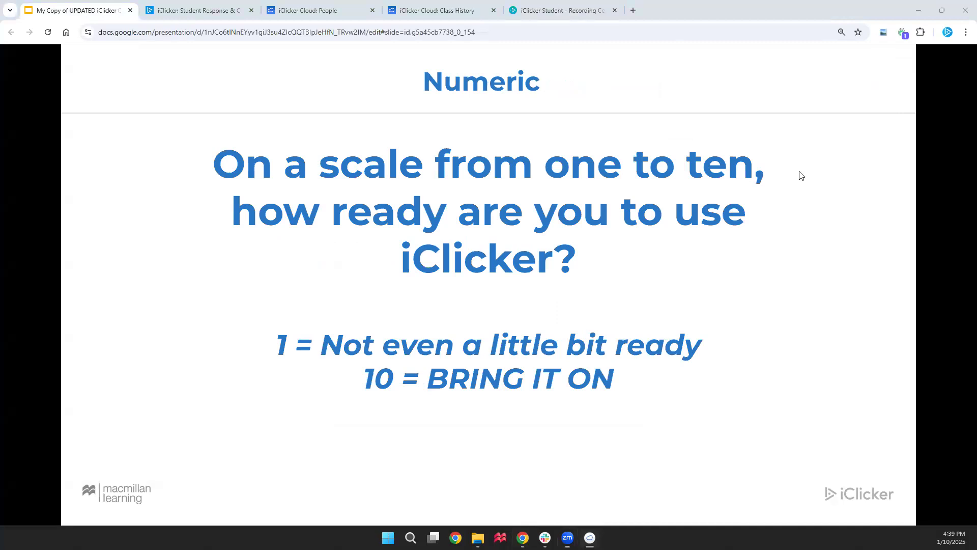
Submit 12345678 as the student's numeric answer and stop the poll
{"action": "left_click", "coordinate": [584, 13]}
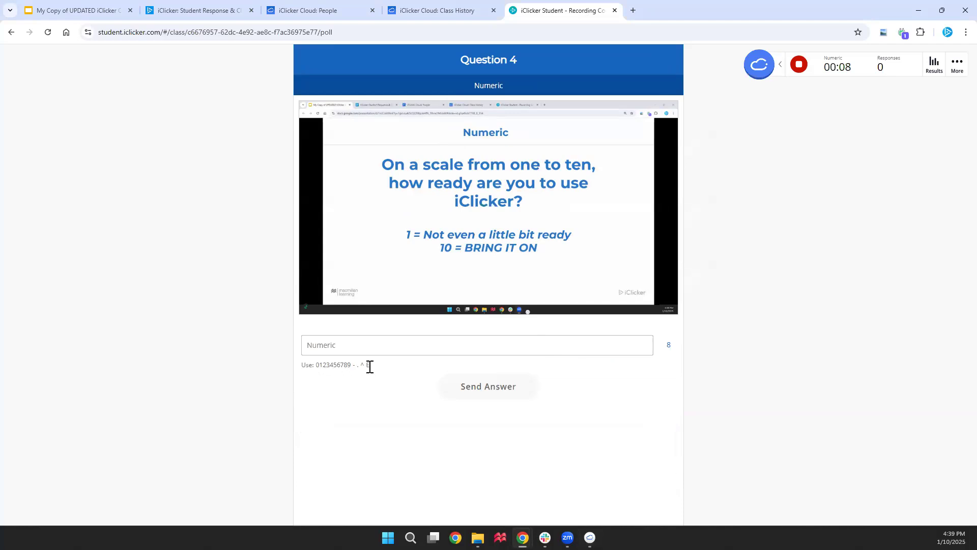
{"action": "left_click", "coordinate": [362, 338]}
{"action": "type", "text": "12345678"}
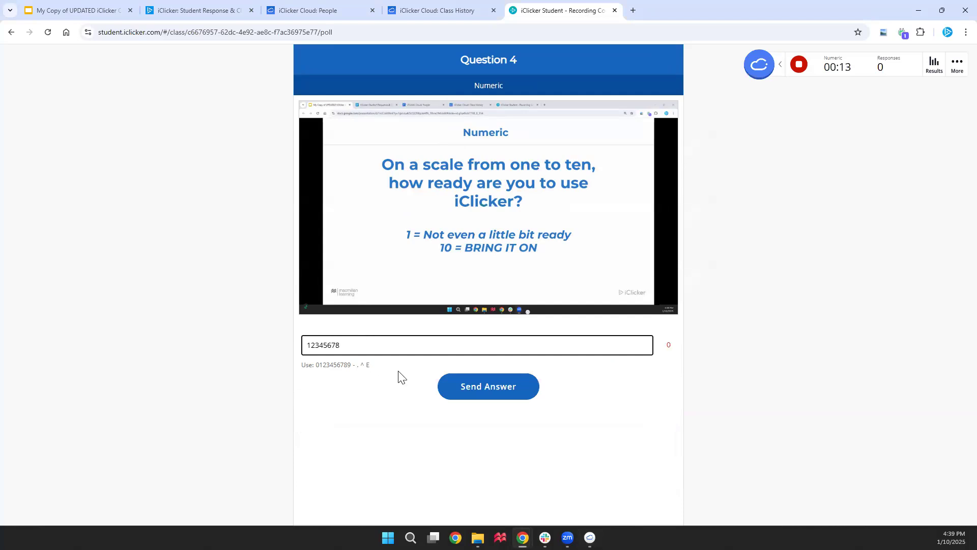
{"action": "left_click", "coordinate": [487, 396]}
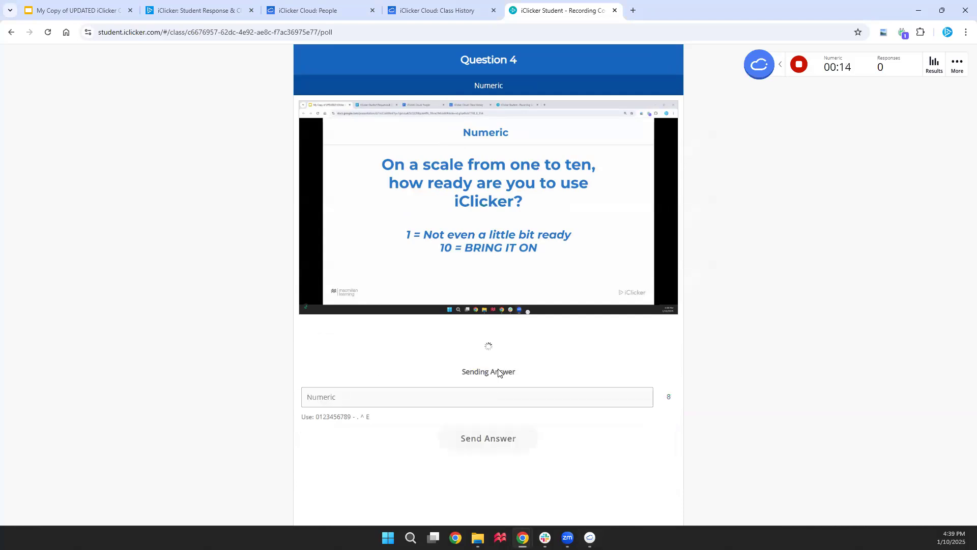
{"action": "left_click", "coordinate": [799, 64]}
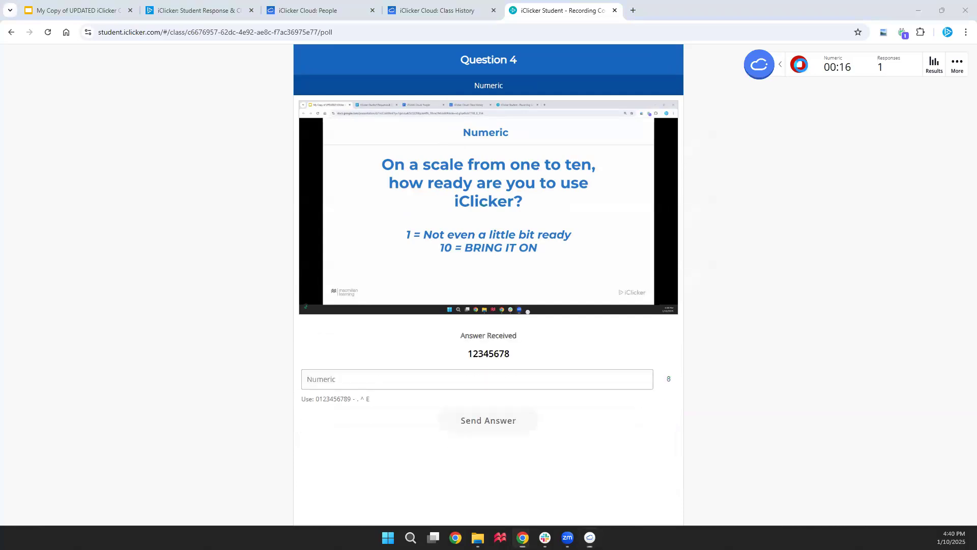
Grade 12345678 as Question 4's correct answer
{"action": "left_click", "coordinate": [935, 68]}
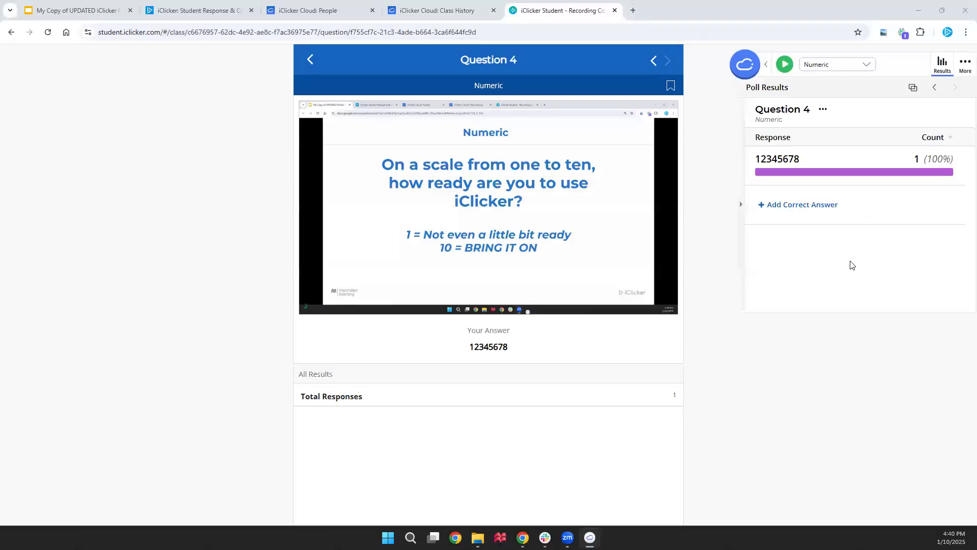
{"action": "left_click", "coordinate": [824, 161]}
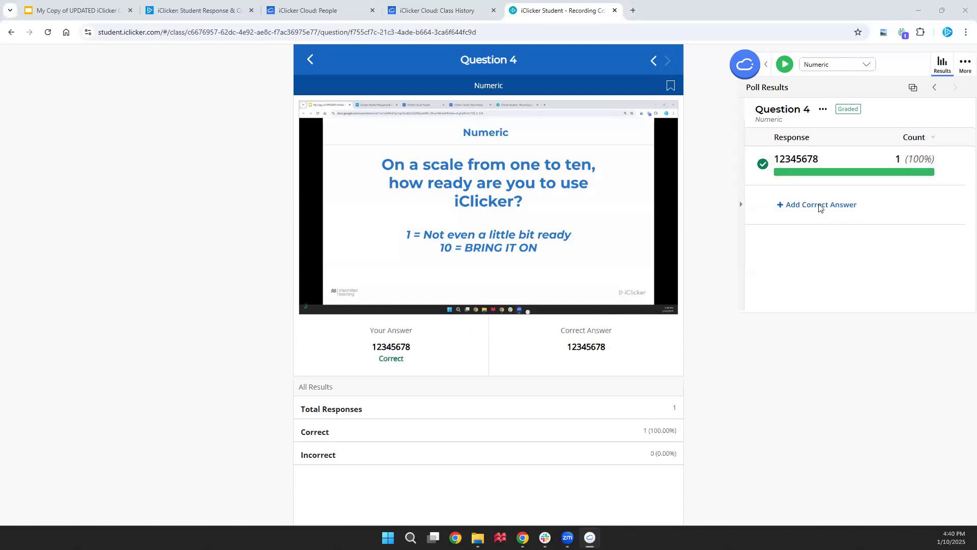
{"action": "left_click", "coordinate": [944, 68]}
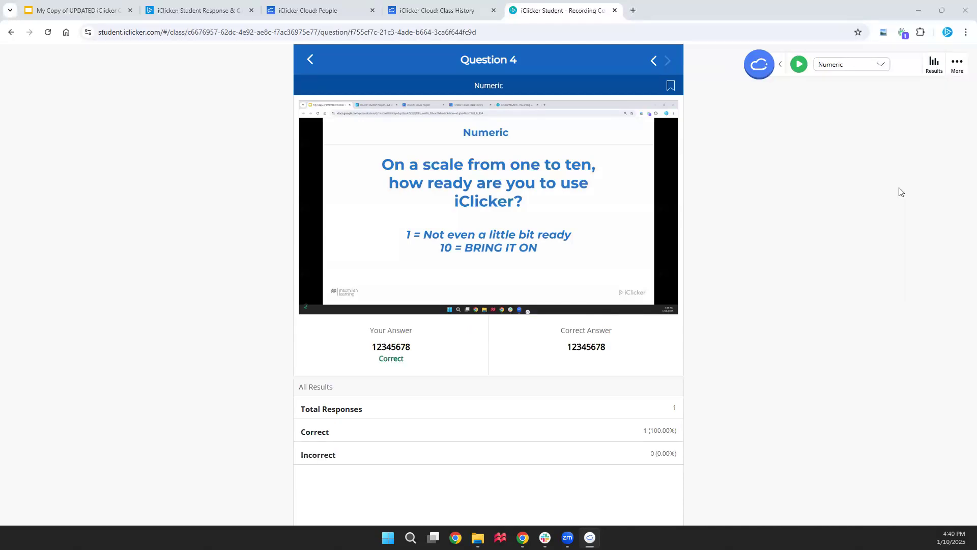
Start a Formula/Symbol poll on the density slide
{"action": "left_click", "coordinate": [77, 5]}
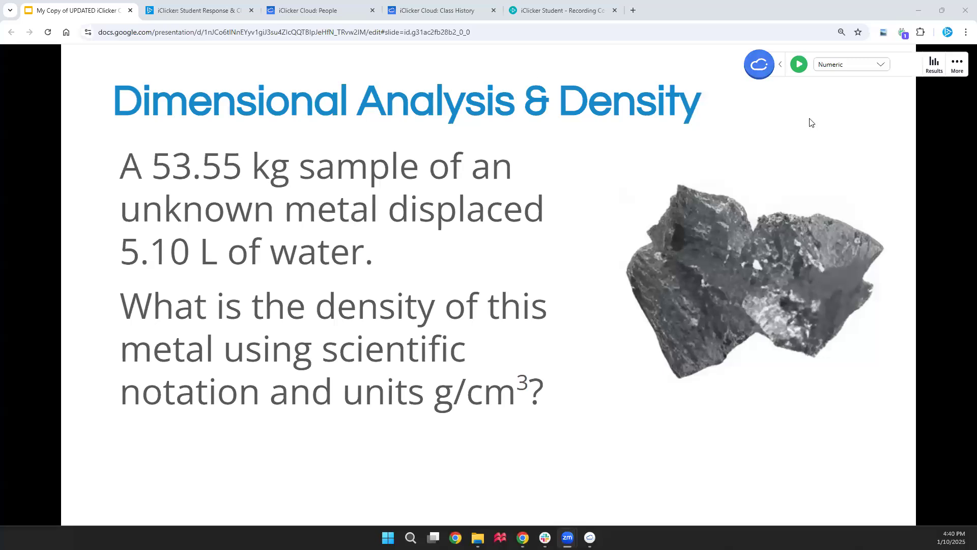
{"action": "left_click", "coordinate": [860, 65]}
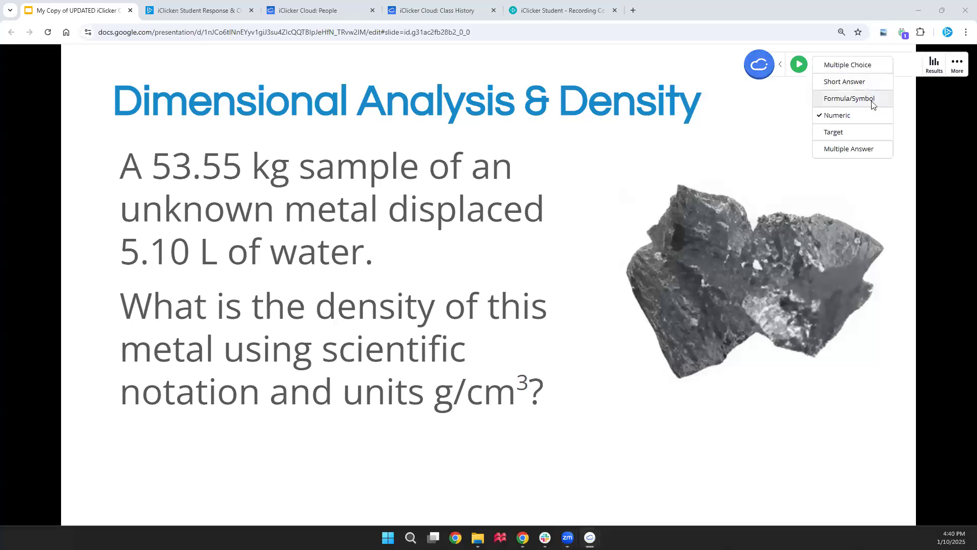
{"action": "left_click", "coordinate": [873, 100]}
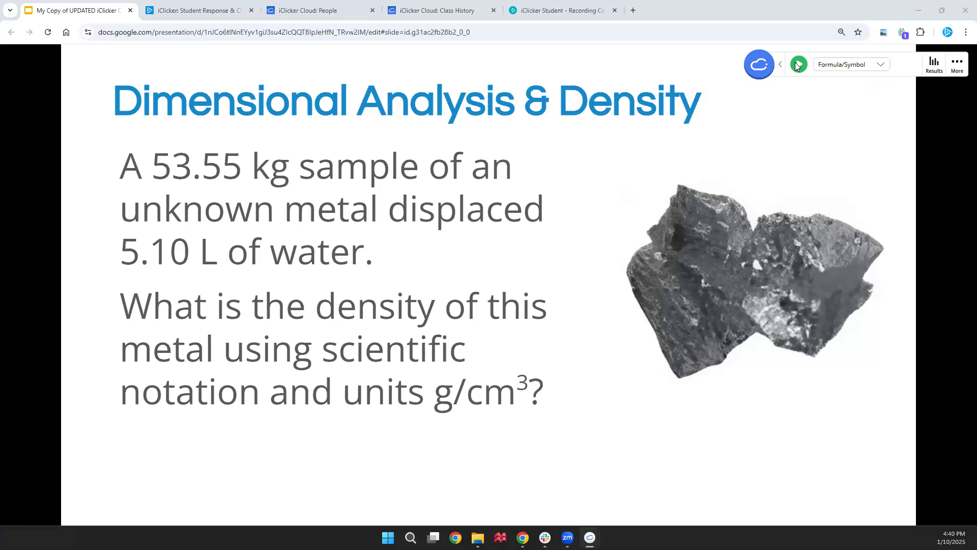
{"action": "left_click", "coordinate": [798, 64]}
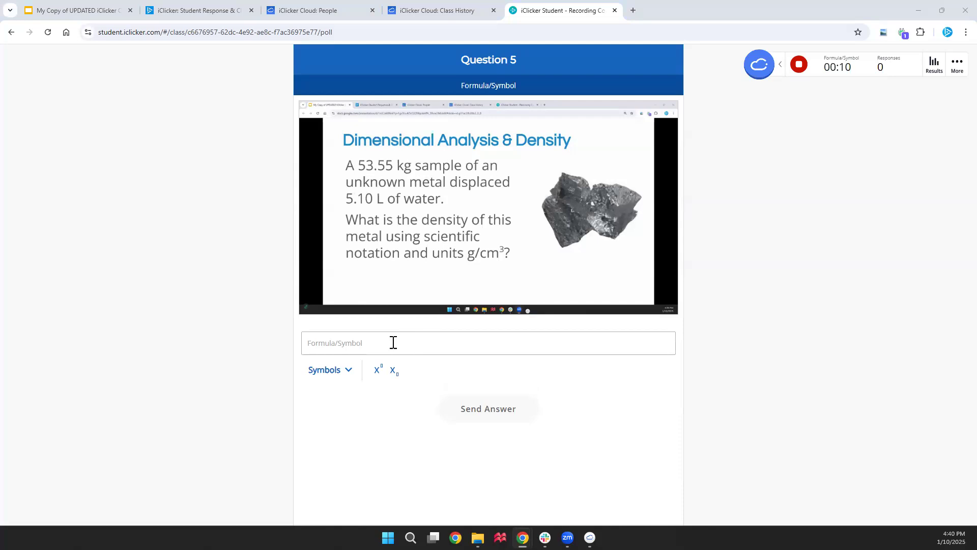
Submit 1.05x101g/cm3 as the student's formula answer and stop the poll
{"action": "left_click", "coordinate": [338, 379]}
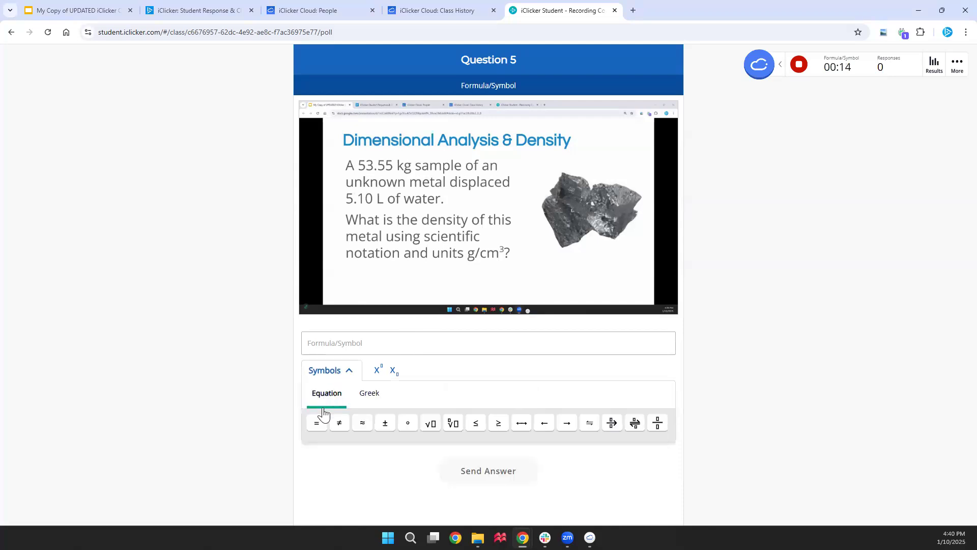
{"action": "left_click", "coordinate": [375, 394]}
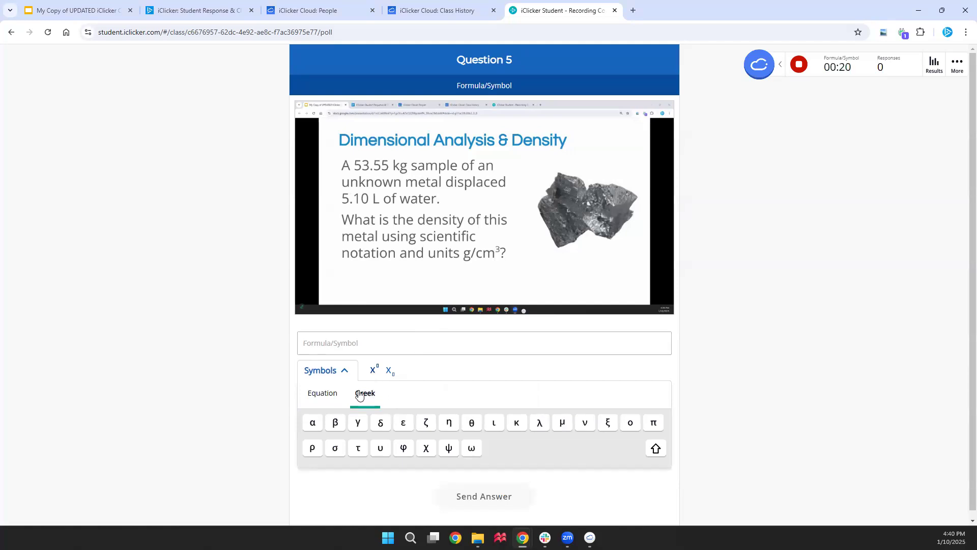
{"action": "left_click", "coordinate": [359, 344]}
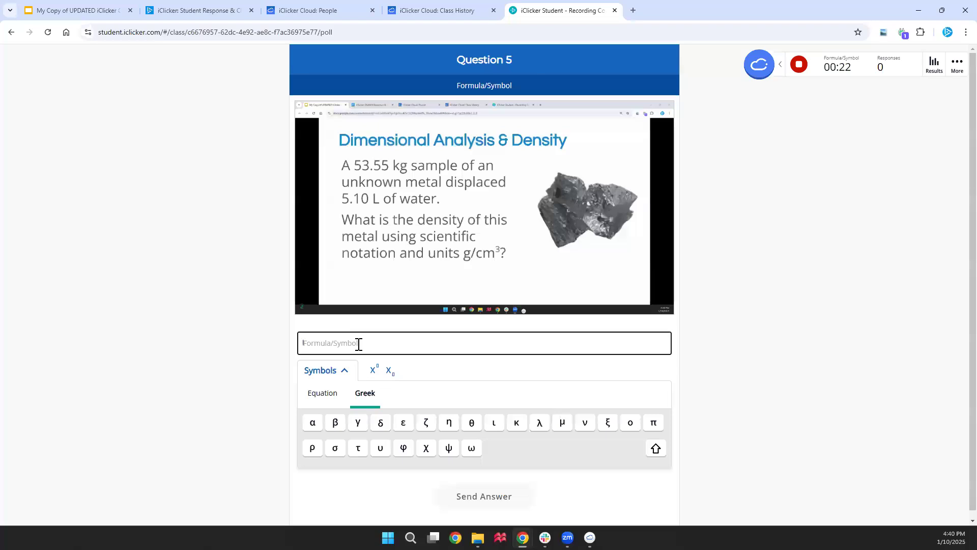
{"action": "type", "text": "1.05x101g/cm3"}
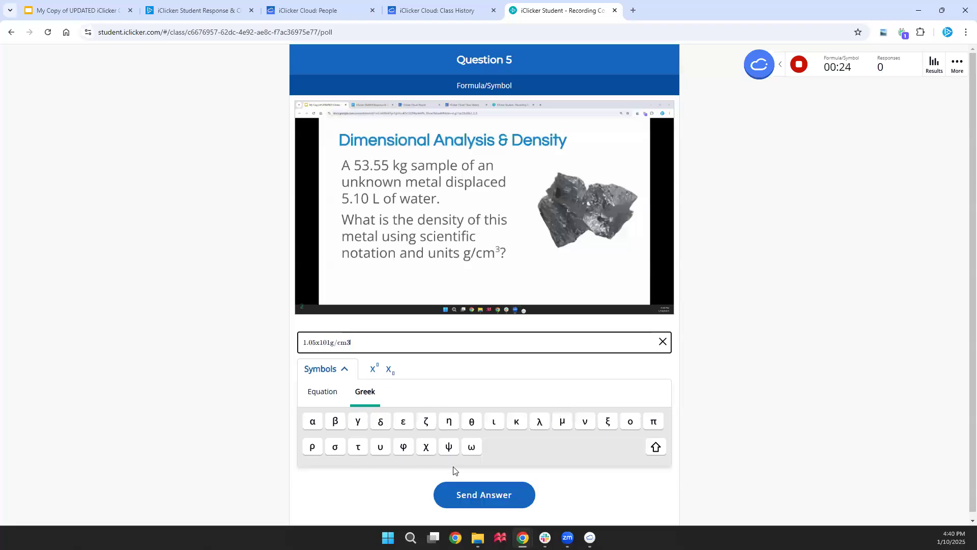
{"action": "left_click", "coordinate": [468, 498]}
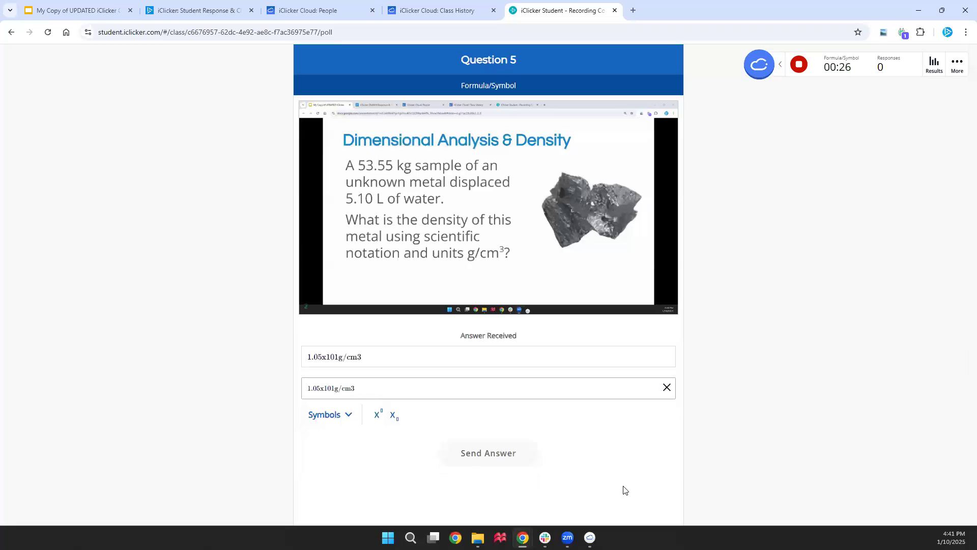
{"action": "left_click", "coordinate": [798, 68]}
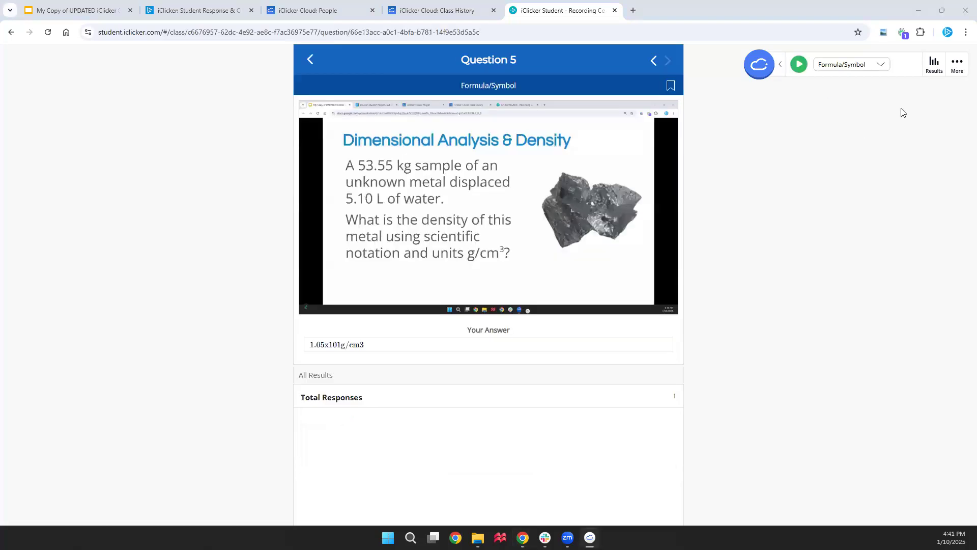
Grade 1.05x101g/cm3 as Question 5's correct answer and return to the slides
{"action": "left_click", "coordinate": [935, 66]}
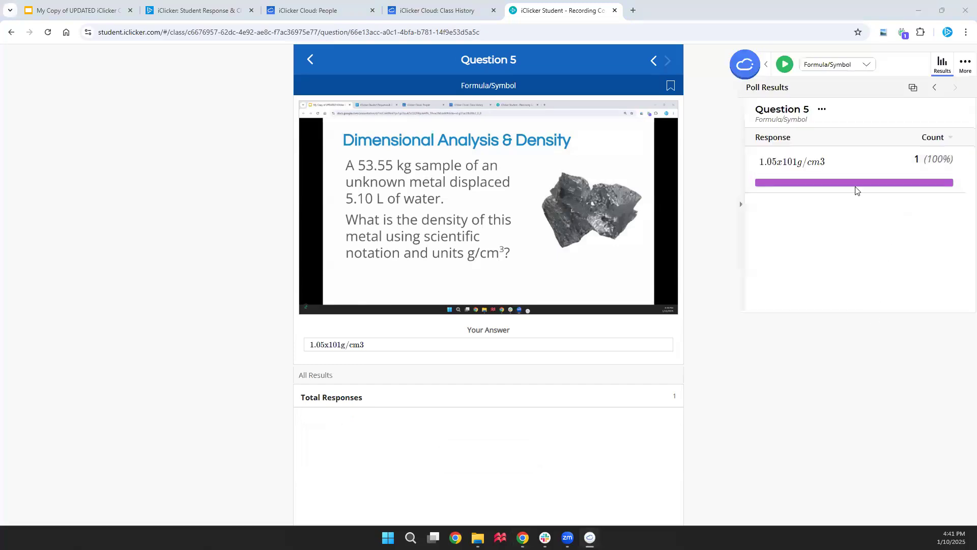
{"action": "left_click", "coordinate": [946, 164]}
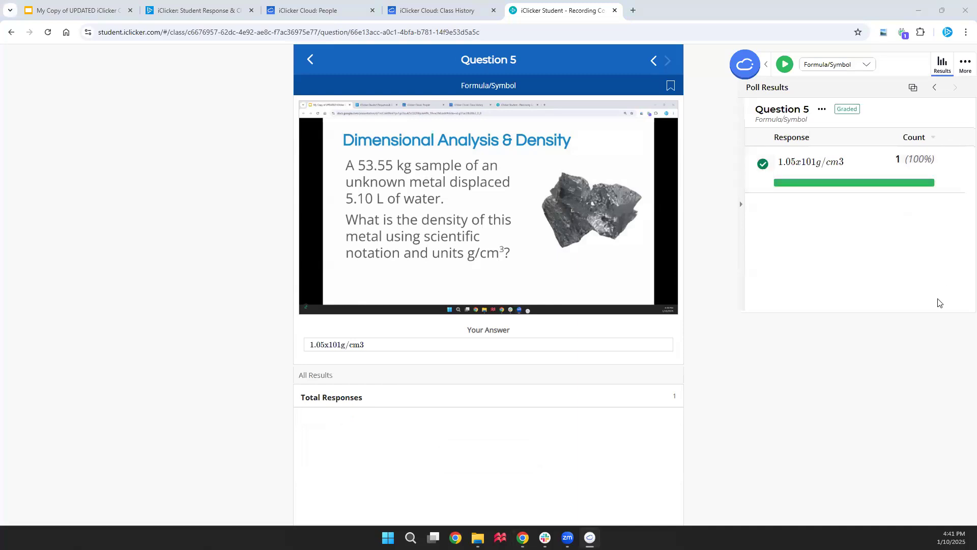
{"action": "left_click", "coordinate": [942, 65]}
{"action": "left_click", "coordinate": [93, 13]}
Advance to the Target slide and start a Target poll
{"action": "left_click", "coordinate": [743, 323]}
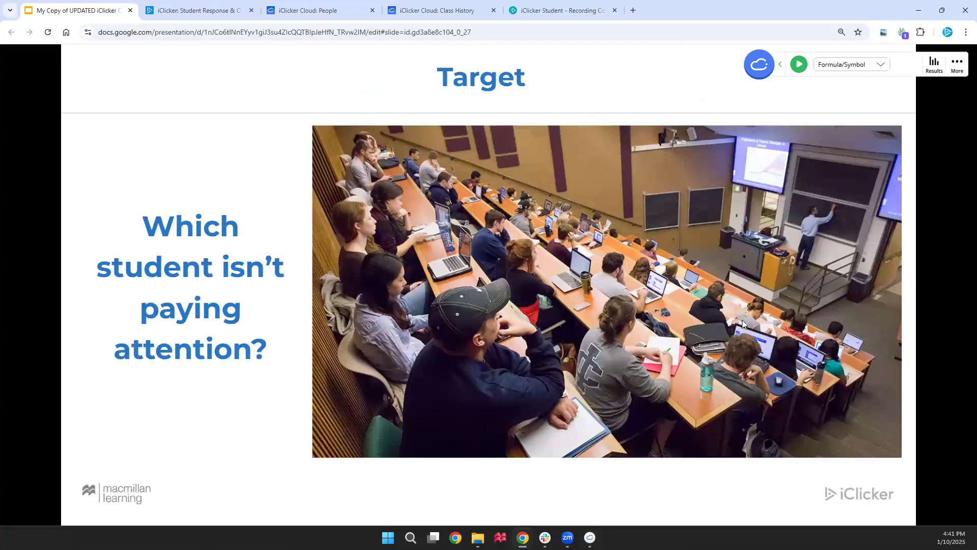
{"action": "left_click", "coordinate": [877, 68]}
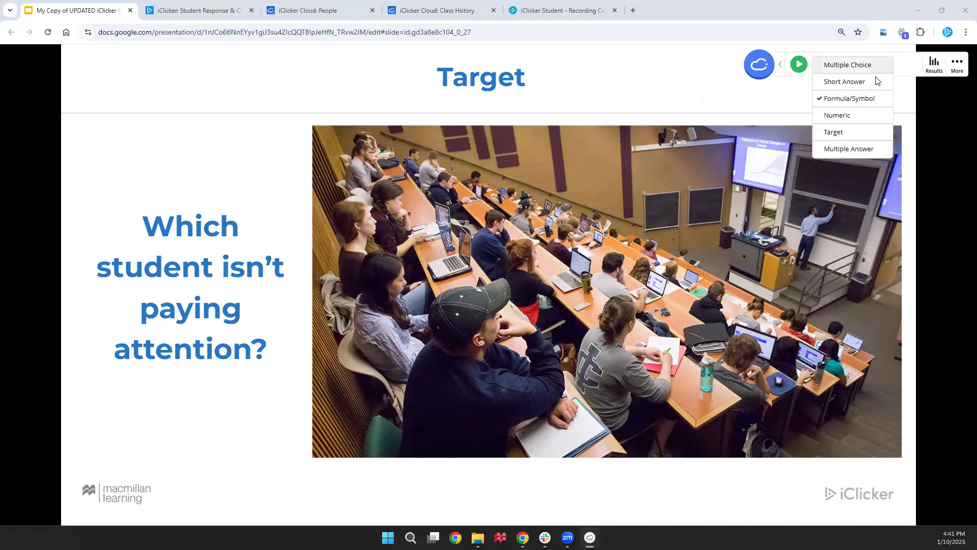
{"action": "left_click", "coordinate": [874, 130]}
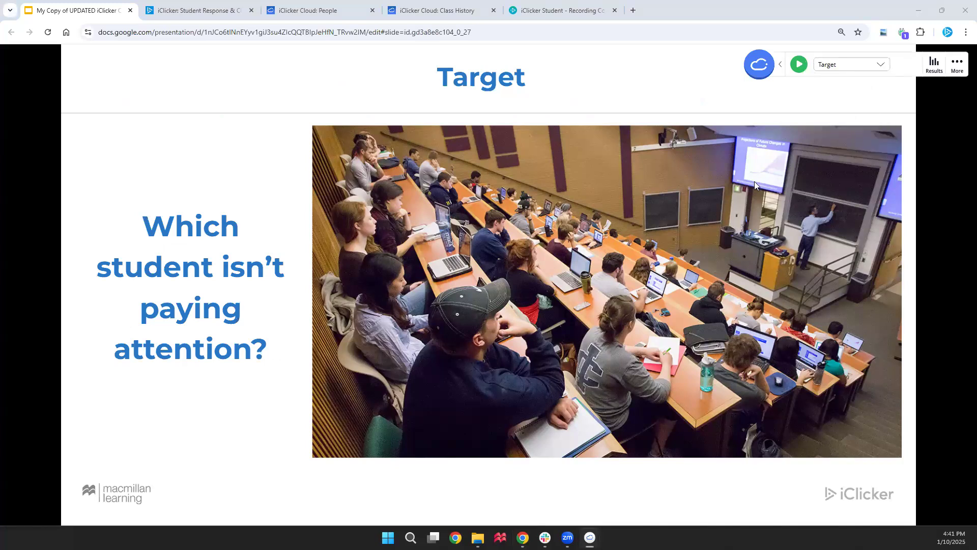
{"action": "left_click", "coordinate": [542, 9]}
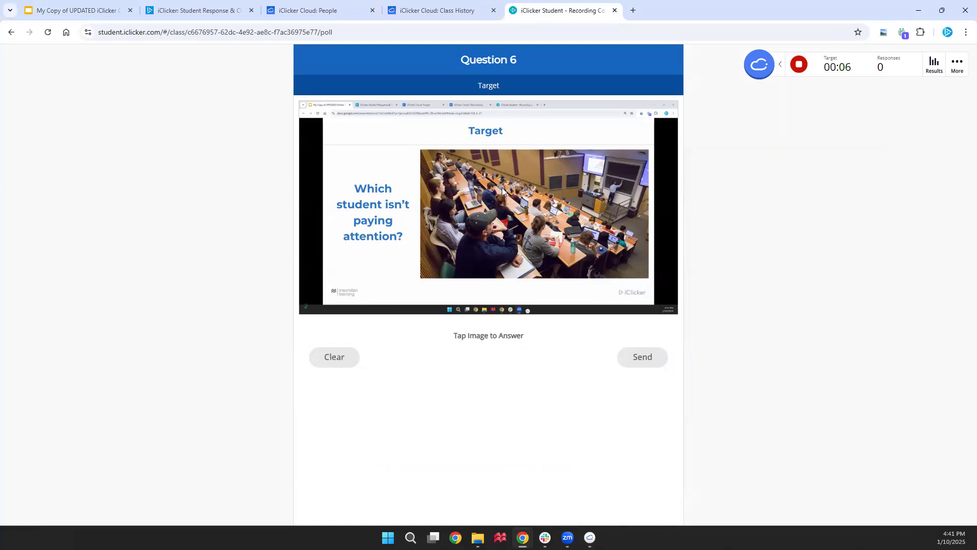
Place the student's answer mark on the classroom photo
{"action": "left_click", "coordinate": [368, 155]}
{"action": "left_click", "coordinate": [371, 254]}
{"action": "left_click", "coordinate": [406, 227]}
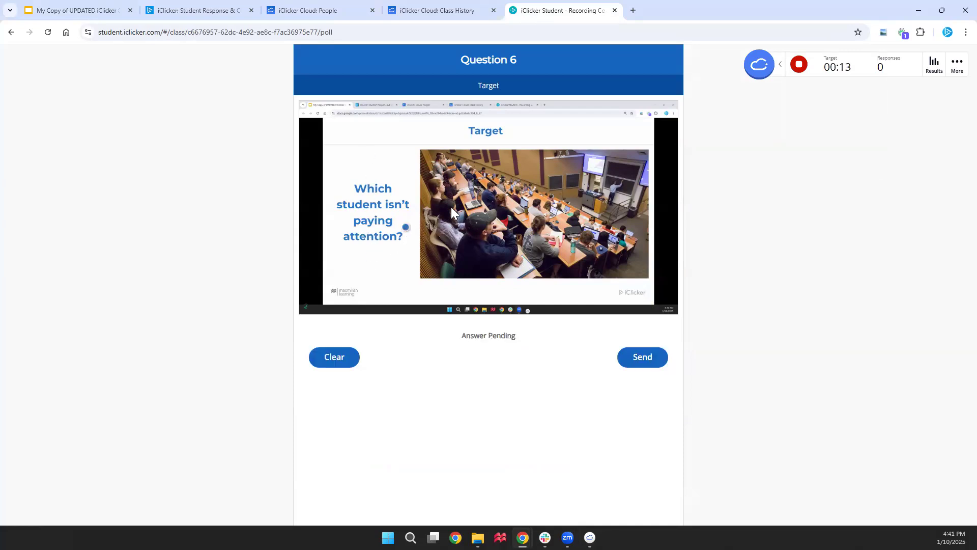
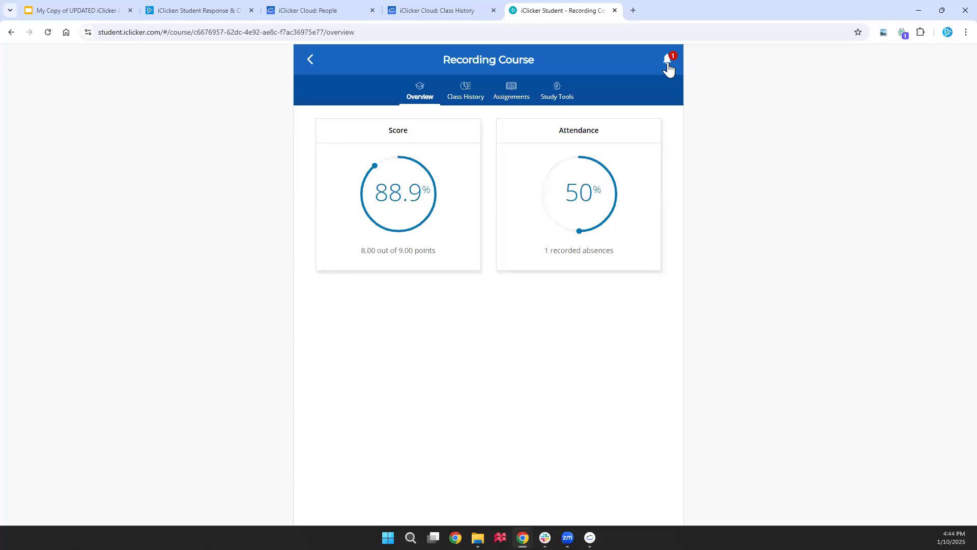
Rate Class 2 - Exit Poll understanding 5 with the comment 'Please explain why...', then submit and close notifications
{"action": "left_click", "coordinate": [668, 63]}
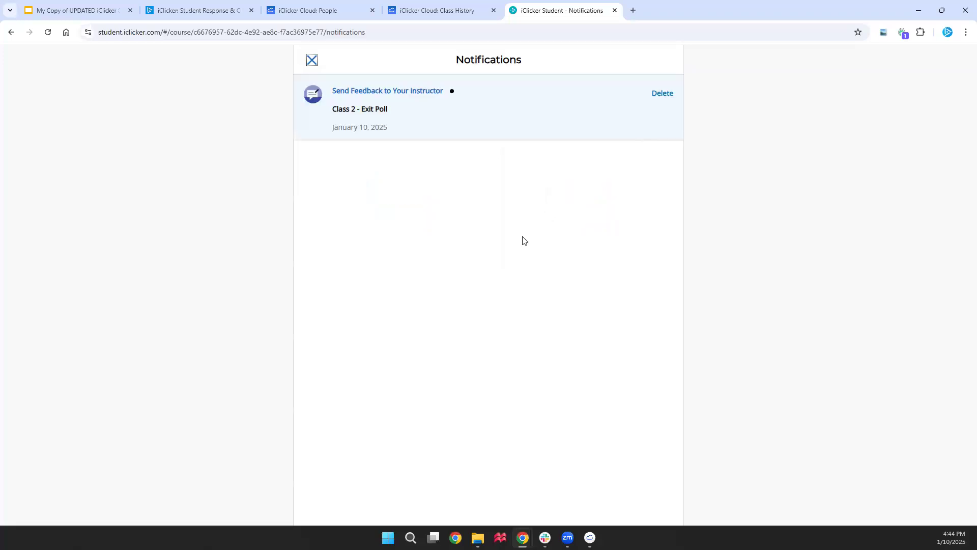
{"action": "left_click", "coordinate": [428, 90]}
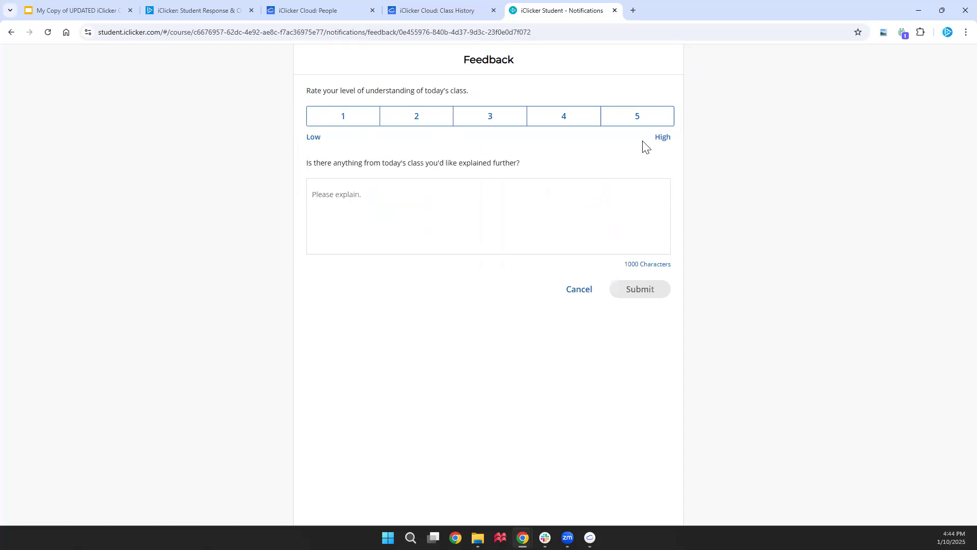
{"action": "left_click", "coordinate": [653, 124]}
{"action": "left_click", "coordinate": [448, 199]}
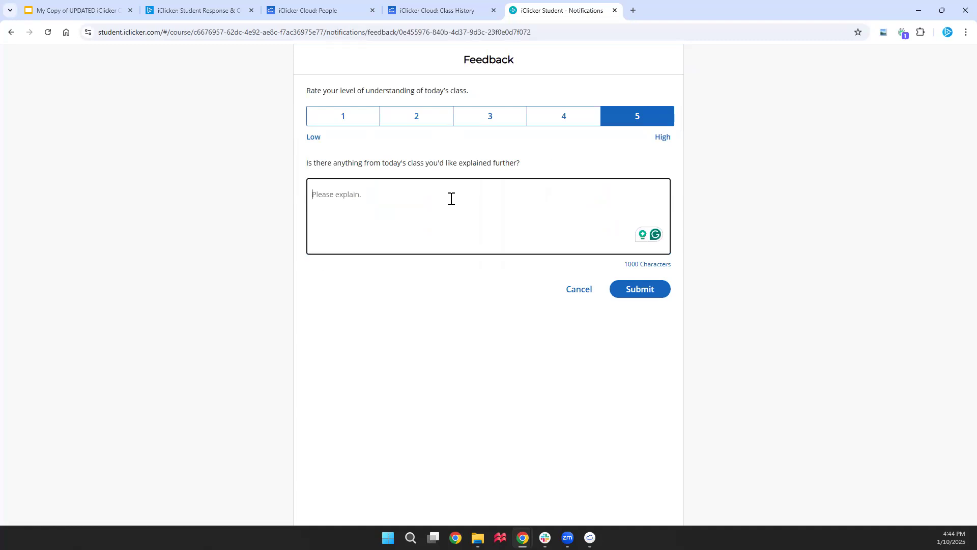
{"action": "type", "text": "Please explain why..."}
{"action": "left_click", "coordinate": [654, 289]}
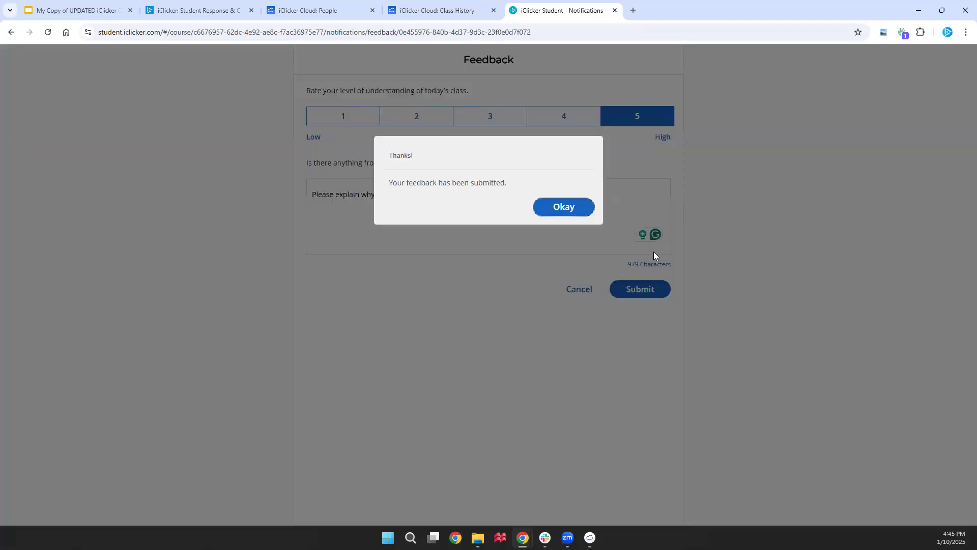
{"action": "left_click", "coordinate": [562, 207]}
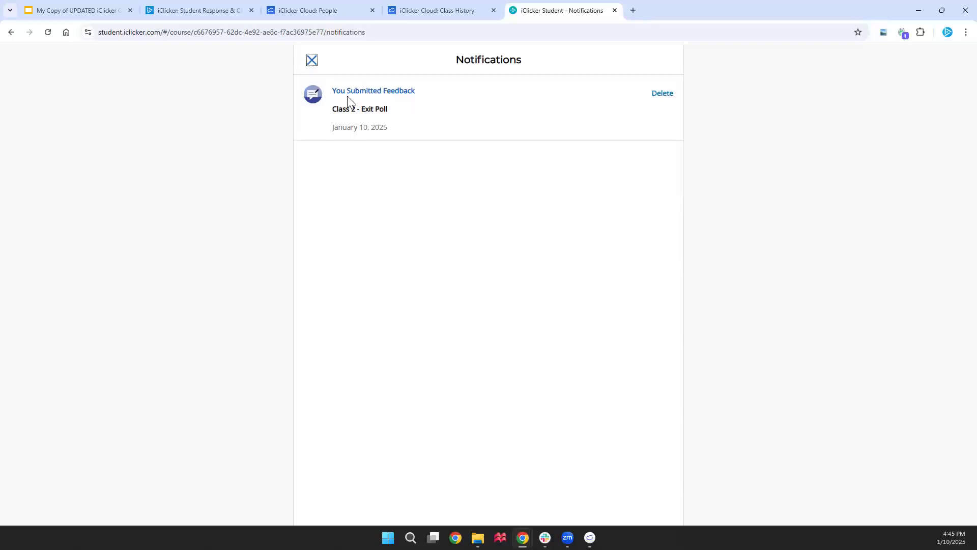
{"action": "left_click", "coordinate": [313, 63]}
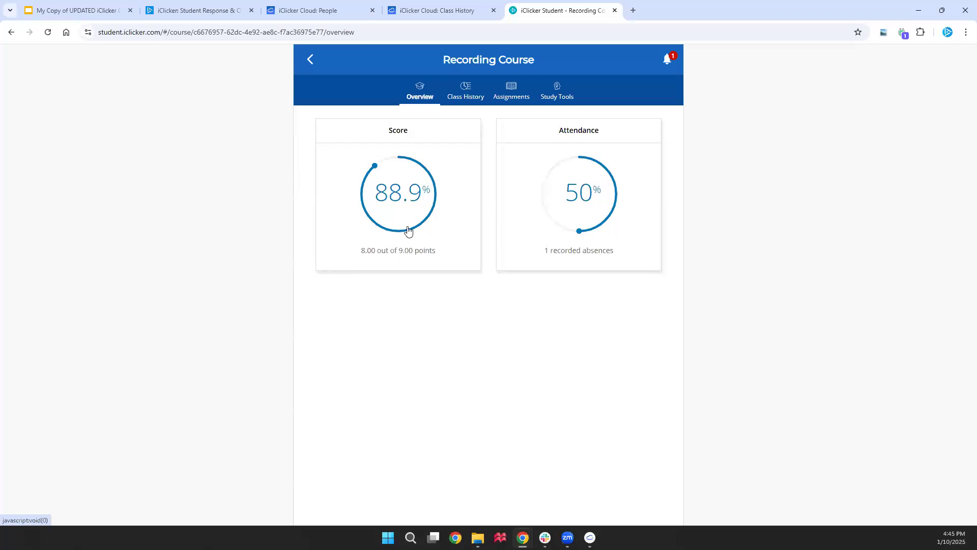
Reload Recording Course and uncheck B as a correct answer for Question 1 of Class 2 - Poll
{"action": "left_click", "coordinate": [437, 15]}
{"action": "left_click", "coordinate": [79, 65]}
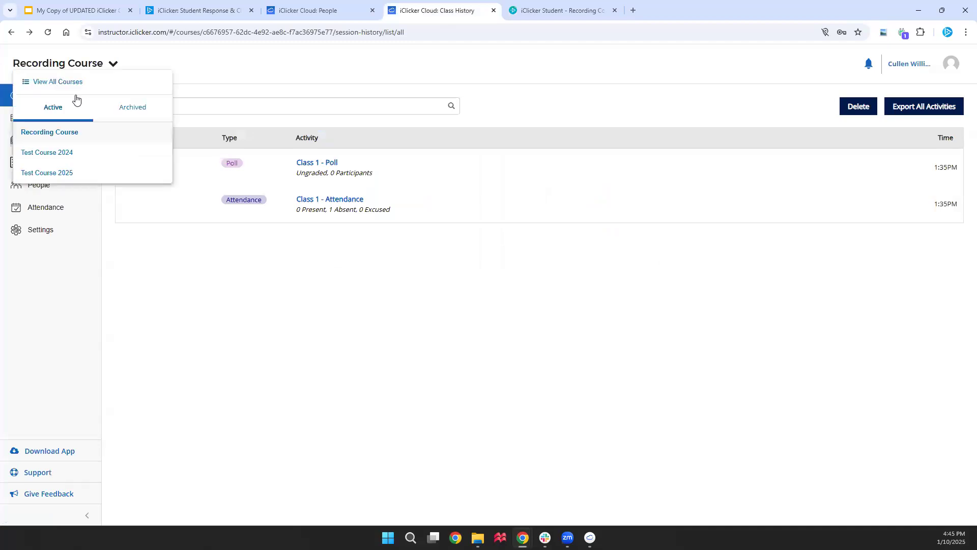
{"action": "left_click", "coordinate": [97, 138]}
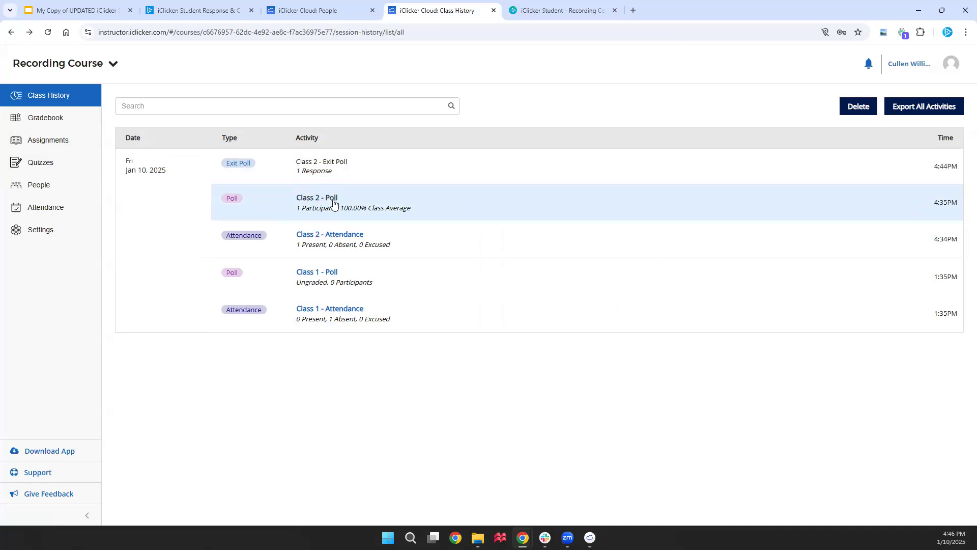
{"action": "left_click", "coordinate": [333, 203]}
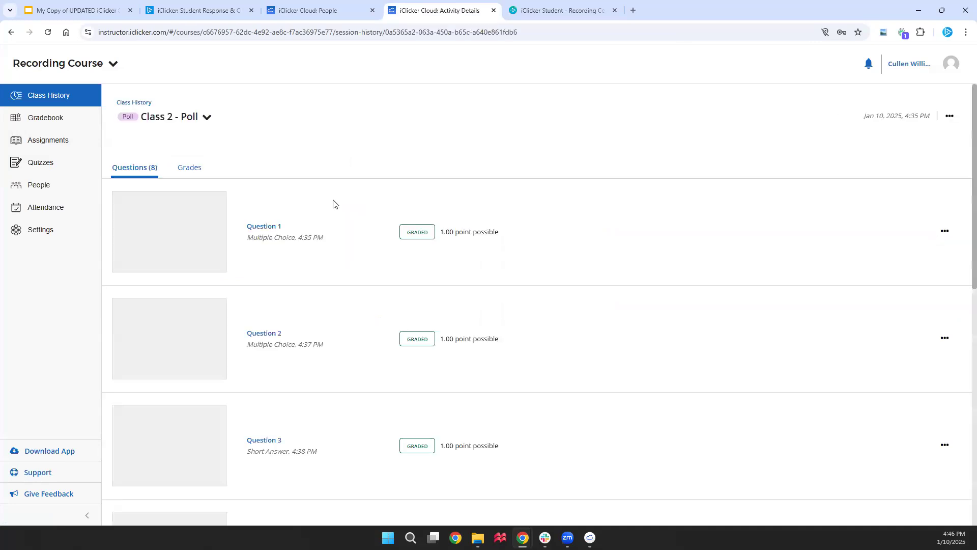
{"action": "left_click", "coordinate": [182, 243]}
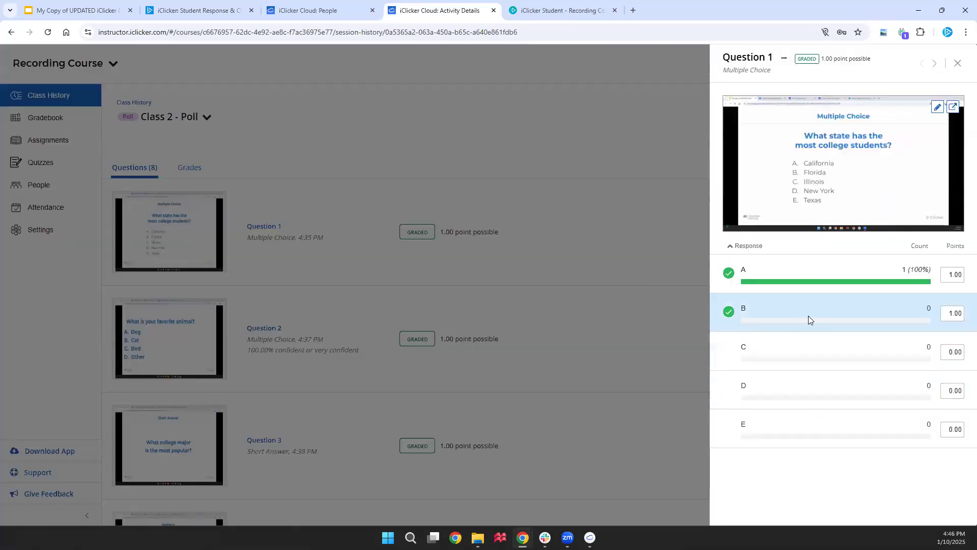
{"action": "left_click", "coordinate": [808, 325]}
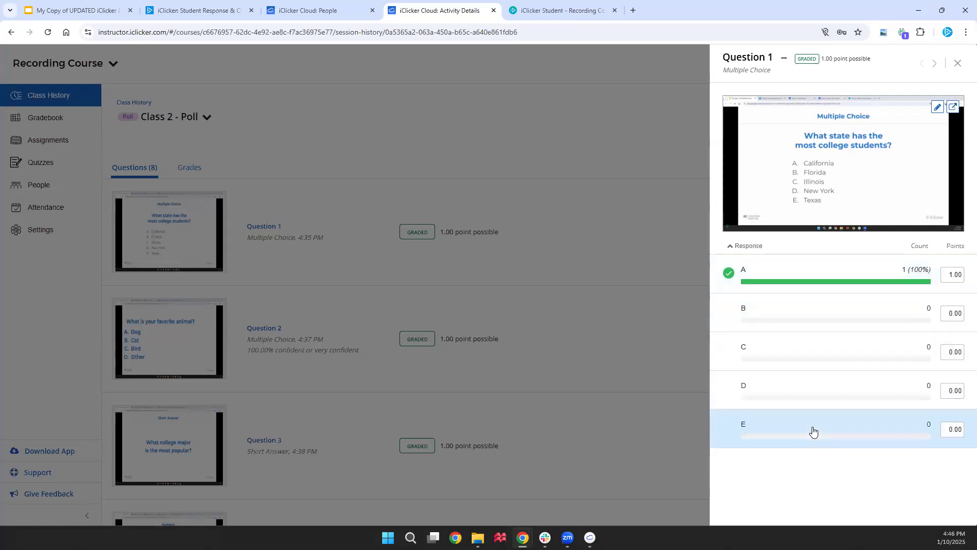
{"action": "left_click", "coordinate": [583, 304]}
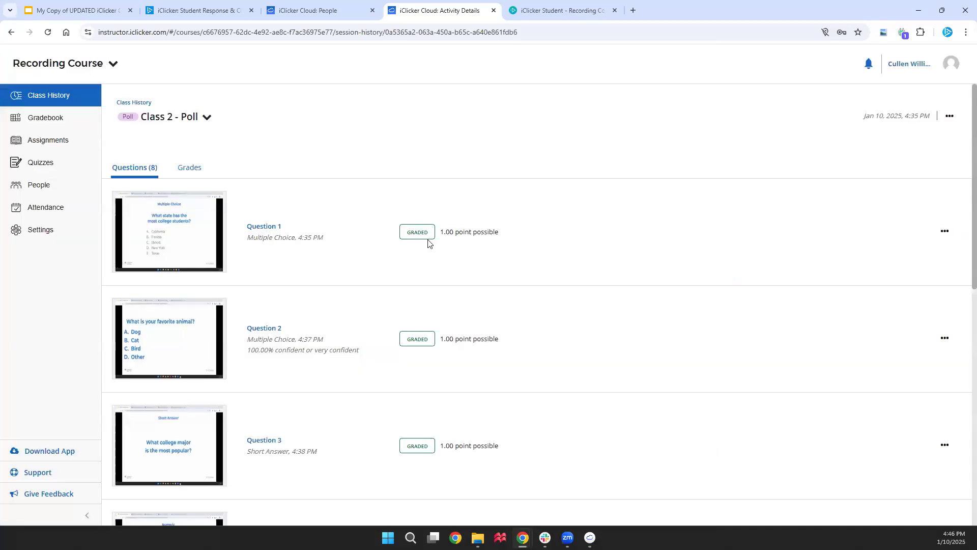
Review Question 8's response details, then return to the course's class history list
{"action": "scroll", "coordinate": [426, 233], "scroll_direction": "down", "scroll_amount": 5}
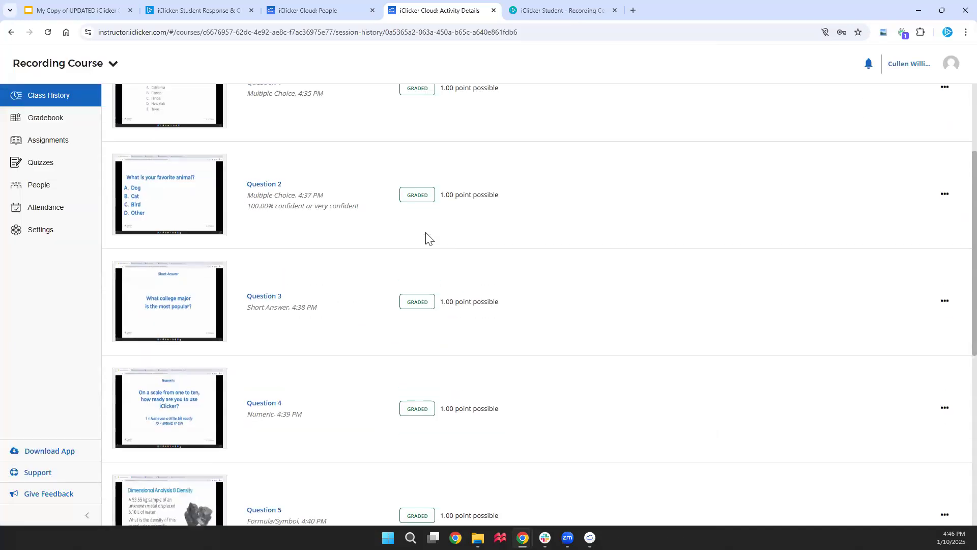
{"action": "scroll", "coordinate": [427, 313], "scroll_direction": "down", "scroll_amount": 2}
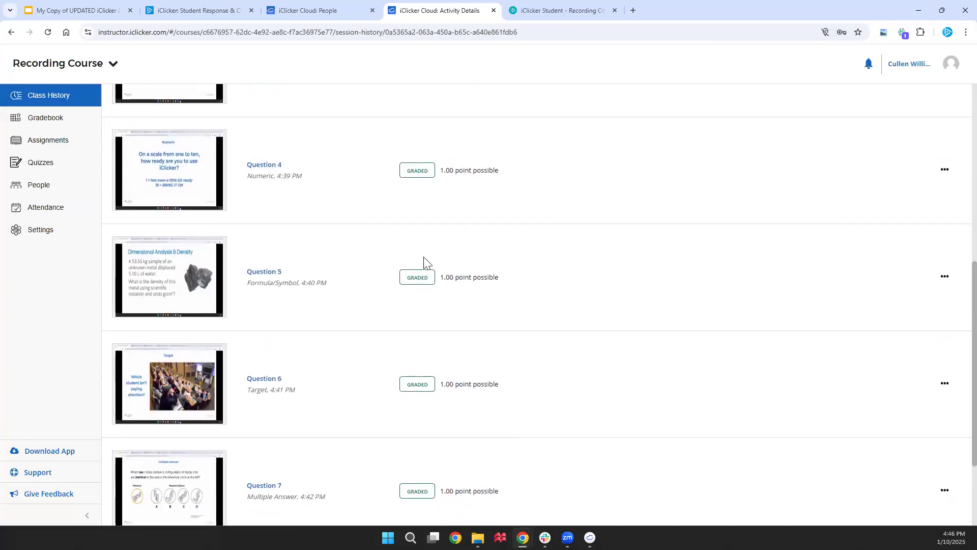
{"action": "scroll", "coordinate": [426, 261], "scroll_direction": "down", "scroll_amount": 1}
{"action": "scroll", "coordinate": [458, 313], "scroll_direction": "down", "scroll_amount": 2}
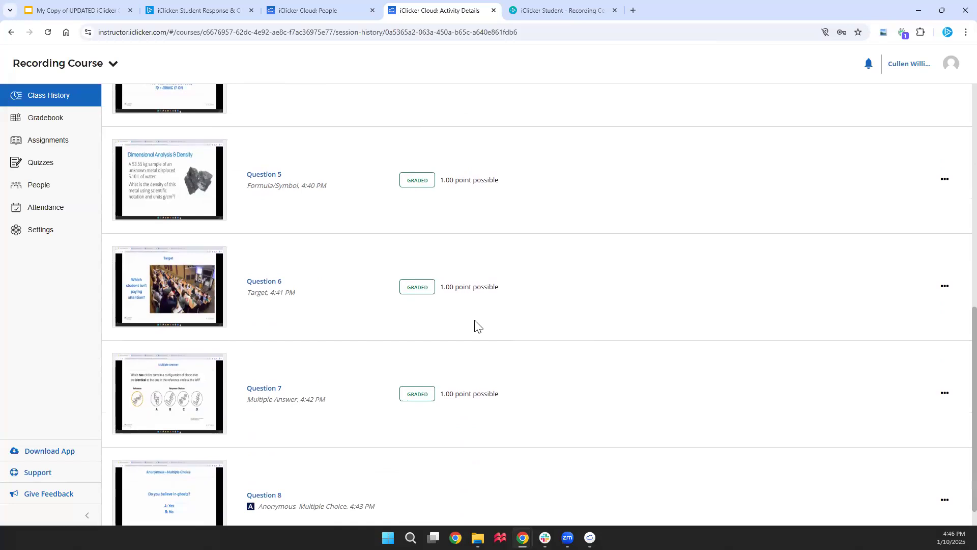
{"action": "left_click", "coordinate": [196, 478]}
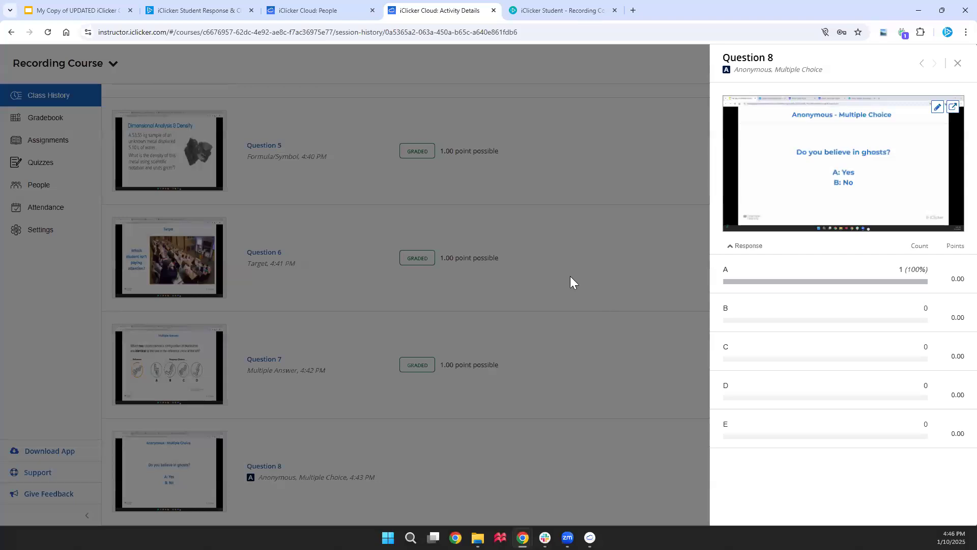
{"action": "left_click", "coordinate": [471, 283]}
{"action": "scroll", "coordinate": [473, 283], "scroll_direction": "up", "scroll_amount": 10}
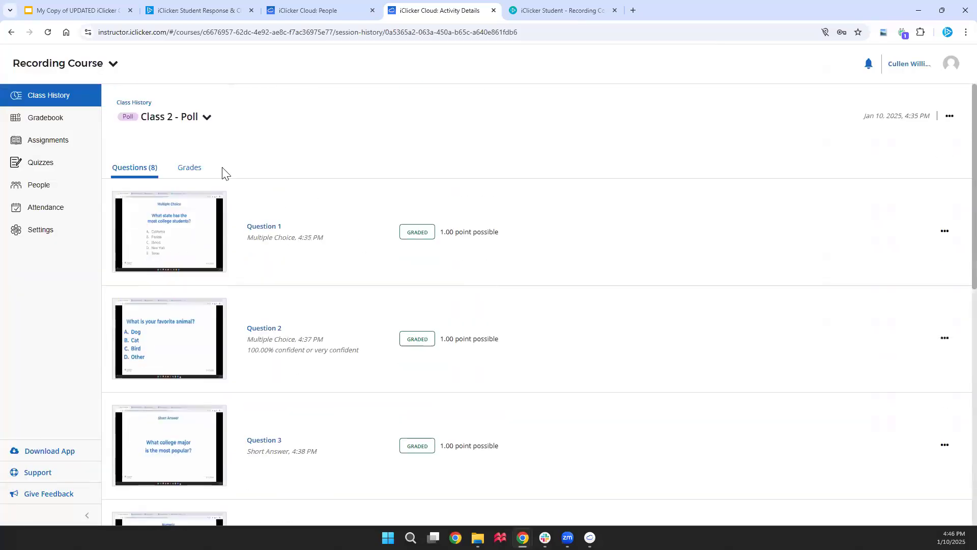
{"action": "left_click", "coordinate": [66, 99]}
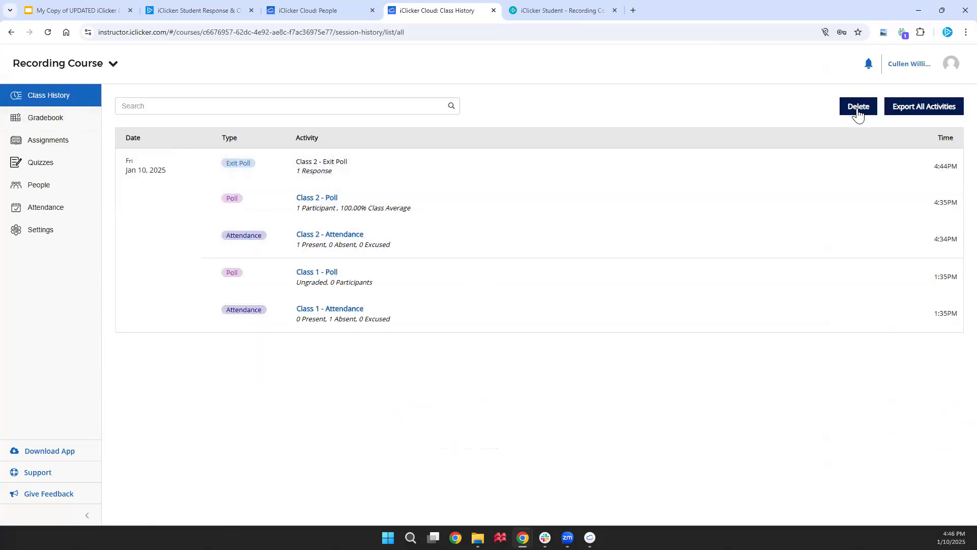
Permanently delete the Class 1 - Attendance and Class 1 - Poll activities, keeping the Class 2 activities
{"action": "left_click", "coordinate": [859, 108]}
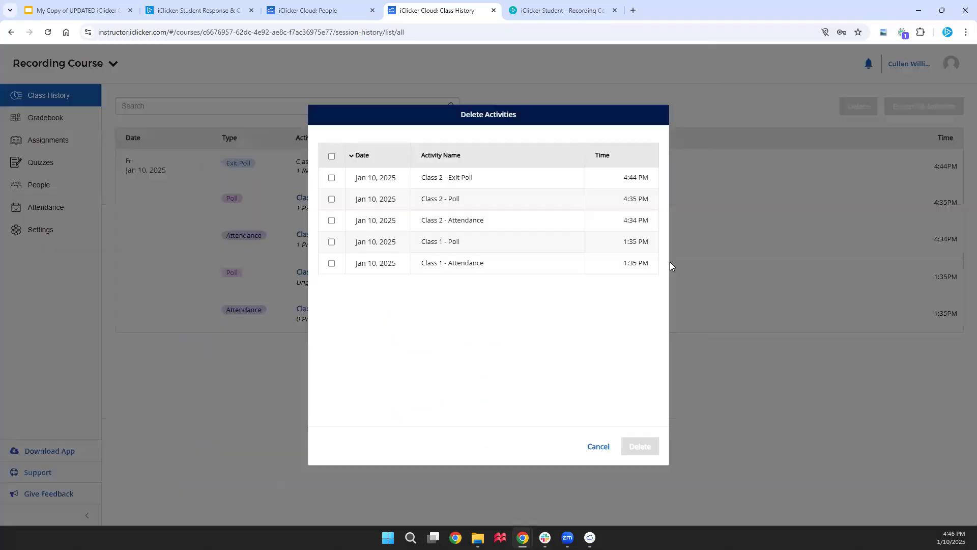
{"action": "left_click", "coordinate": [331, 263]}
{"action": "left_click", "coordinate": [332, 242]}
{"action": "left_click", "coordinate": [656, 439]}
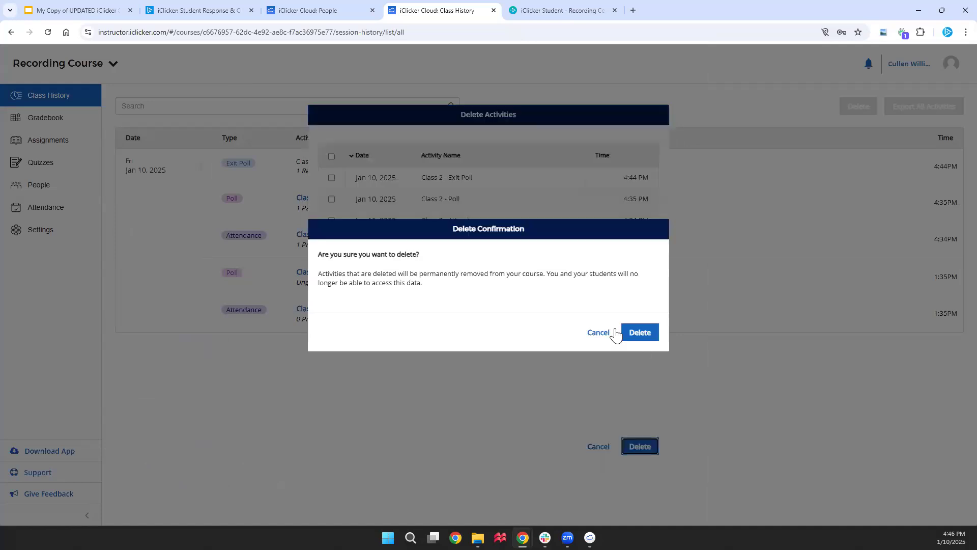
{"action": "left_click", "coordinate": [637, 333]}
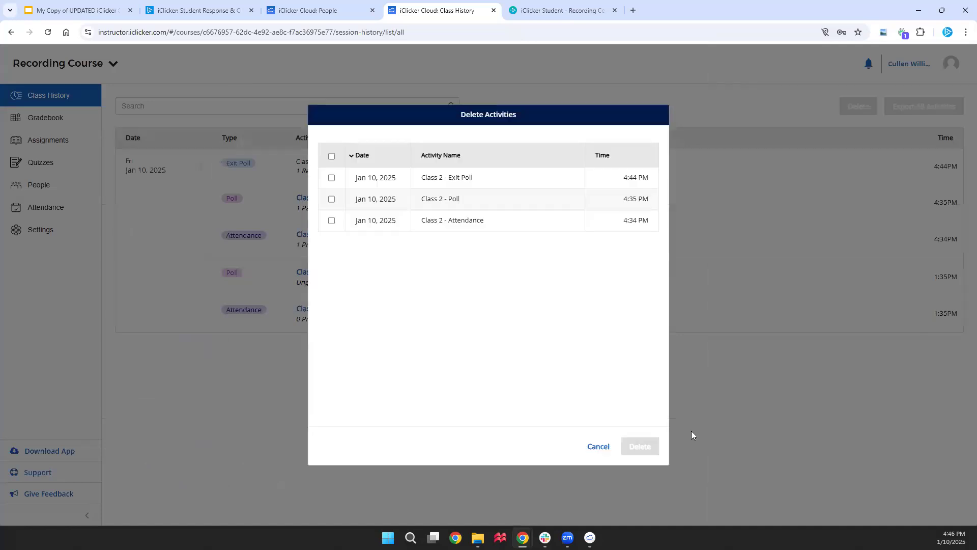
{"action": "left_click", "coordinate": [599, 446]}
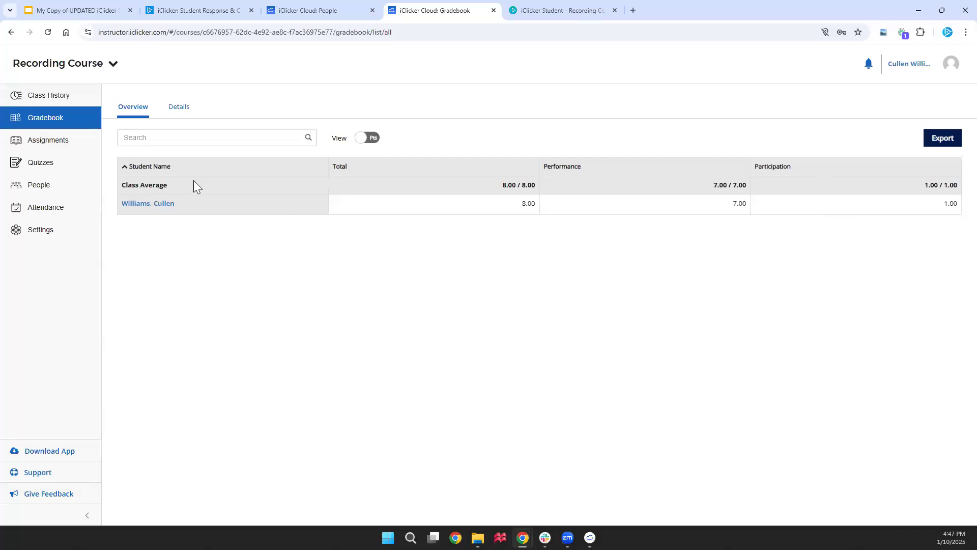
Adjust the student's Class 2 - Poll performance score to 5 in Gradebook details and save it
{"action": "left_click", "coordinate": [181, 107]}
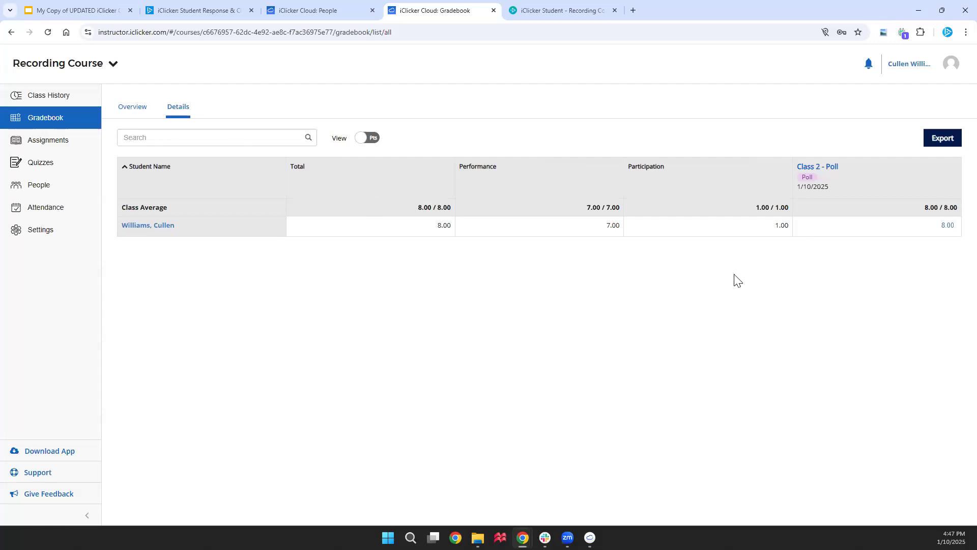
{"action": "left_click", "coordinate": [947, 225]}
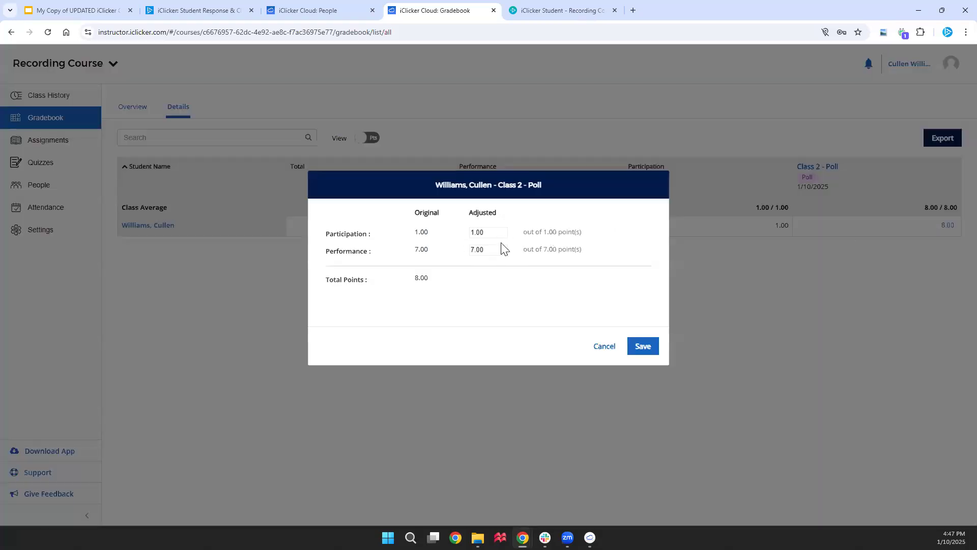
{"action": "left_click_drag", "start_coordinate": [495, 253], "coordinate": [464, 245]}
{"action": "type", "text": "5"}
{"action": "left_click", "coordinate": [534, 285]}
{"action": "left_click", "coordinate": [645, 347]}
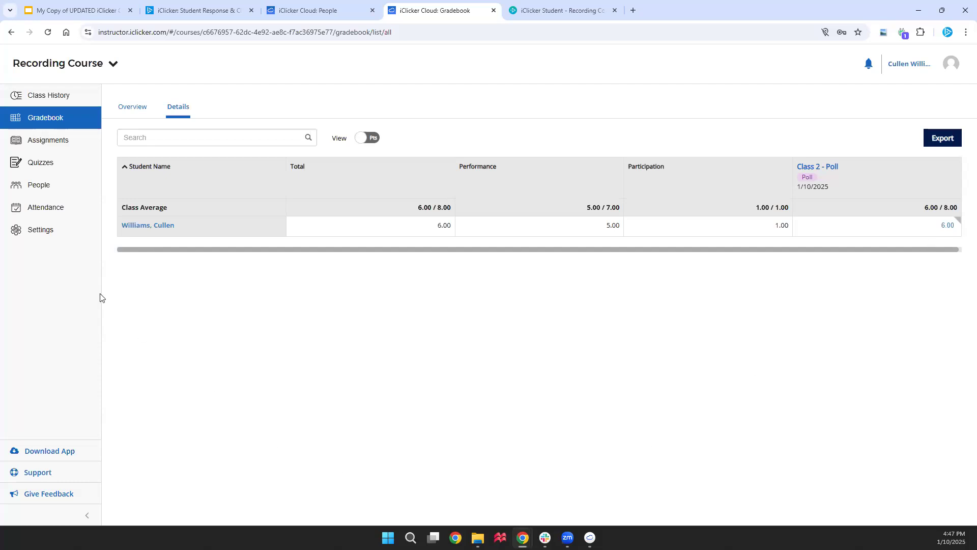
{"action": "left_click", "coordinate": [66, 218]}
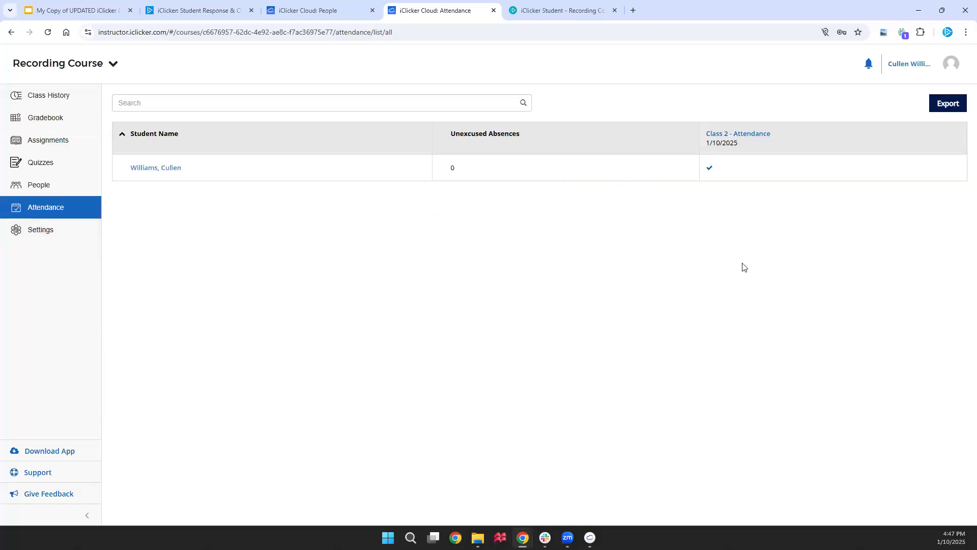
Save the student's Class 2 attendance record as Present
{"action": "left_click", "coordinate": [710, 167]}
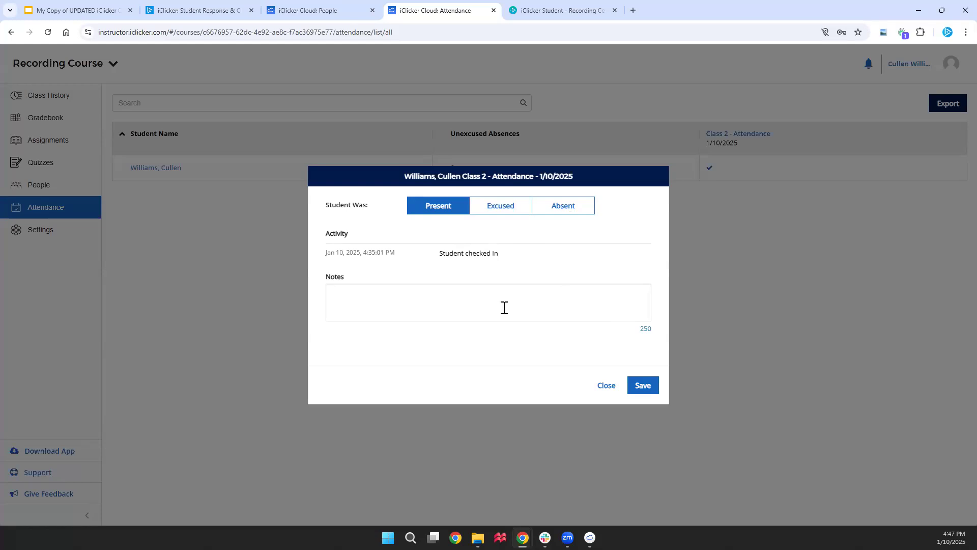
{"action": "left_click", "coordinate": [645, 381]}
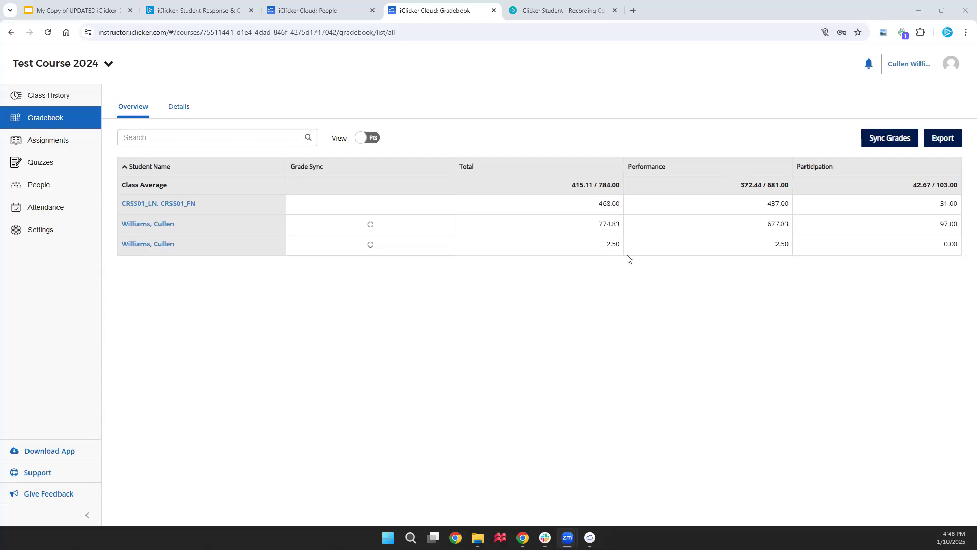
Preview the Sync Grades activity list, selecting then clearing all, and cancel without syncing
{"action": "left_click", "coordinate": [880, 142]}
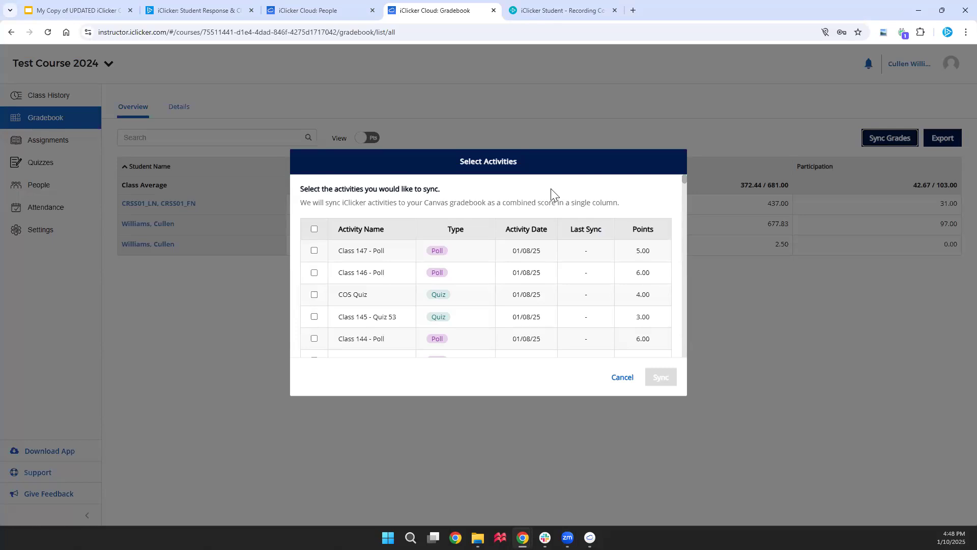
{"action": "left_click", "coordinate": [314, 230]}
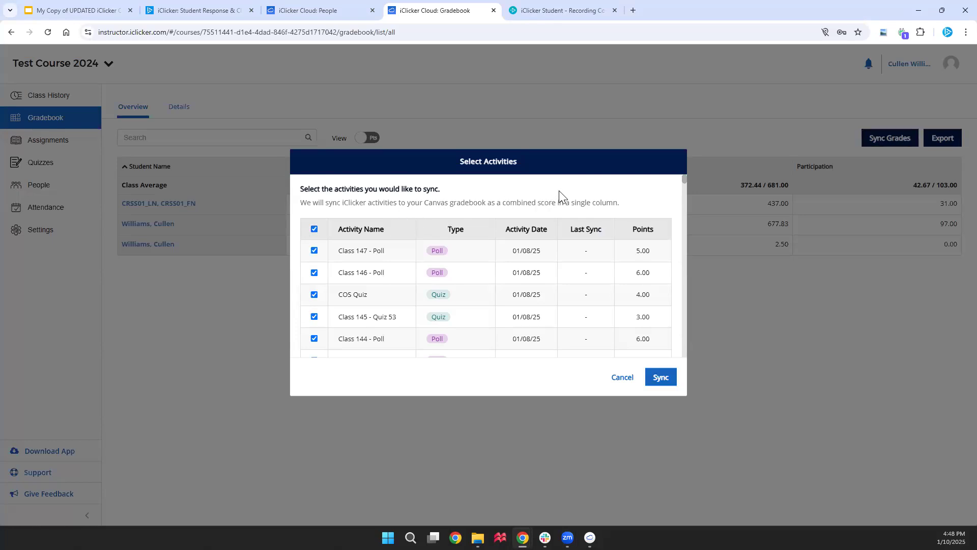
{"action": "left_click", "coordinate": [315, 230]}
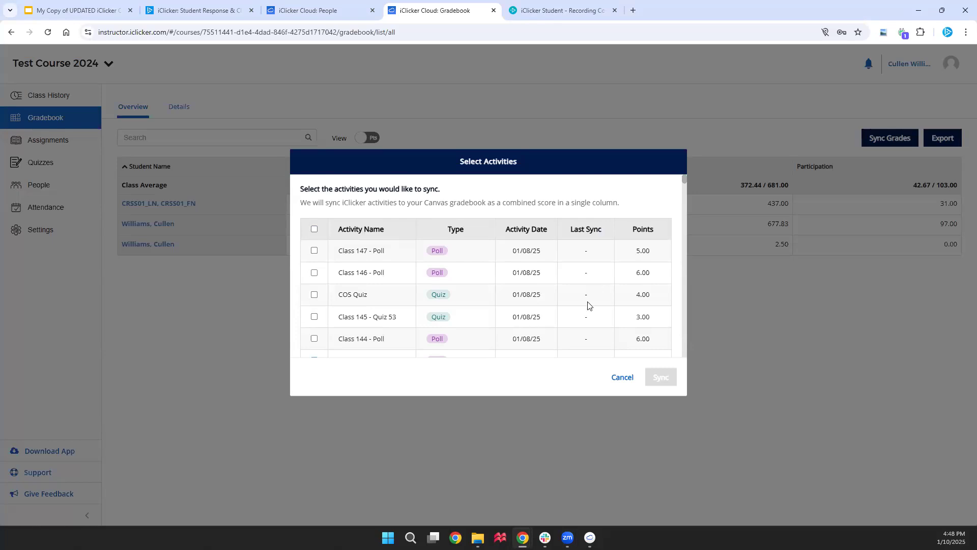
{"action": "left_click", "coordinate": [623, 379]}
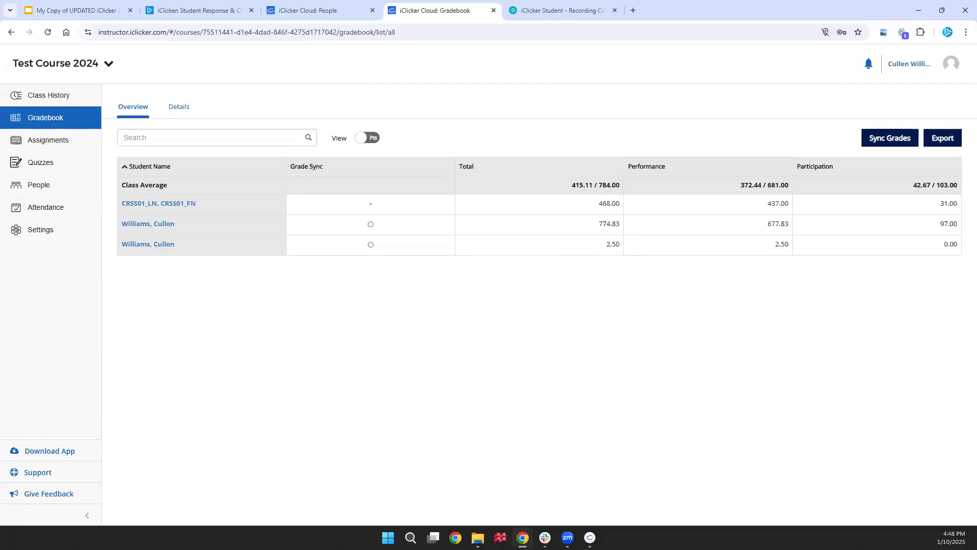
{"action": "left_click", "coordinate": [568, 537]}
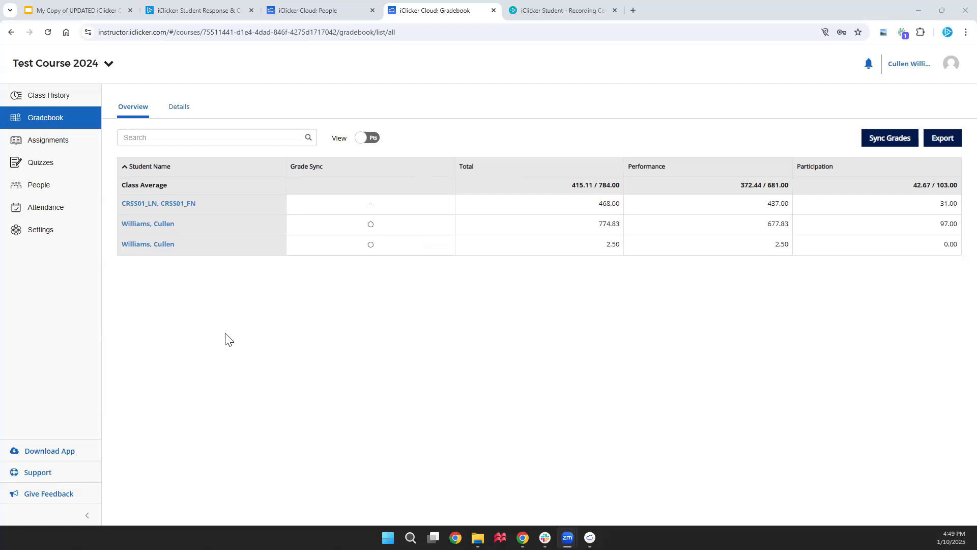
{"action": "left_click", "coordinate": [63, 185]}
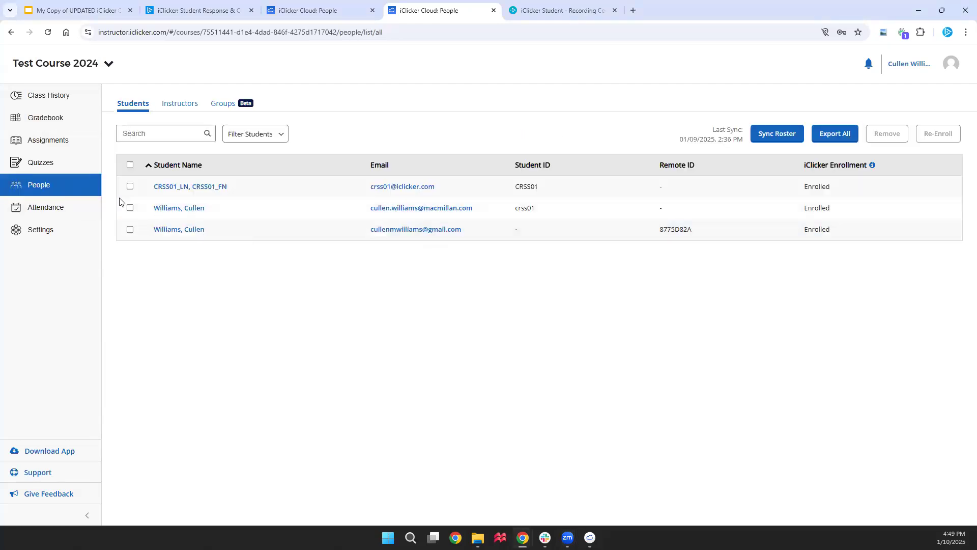
Remove the last student from the roster, then show removed students and re-enroll that student
{"action": "left_click", "coordinate": [130, 229]}
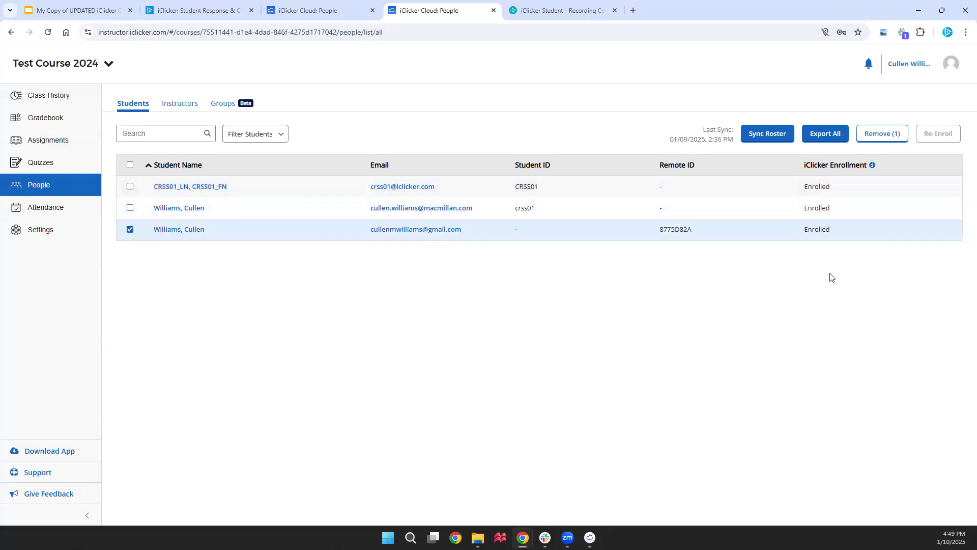
{"action": "left_click", "coordinate": [882, 136]}
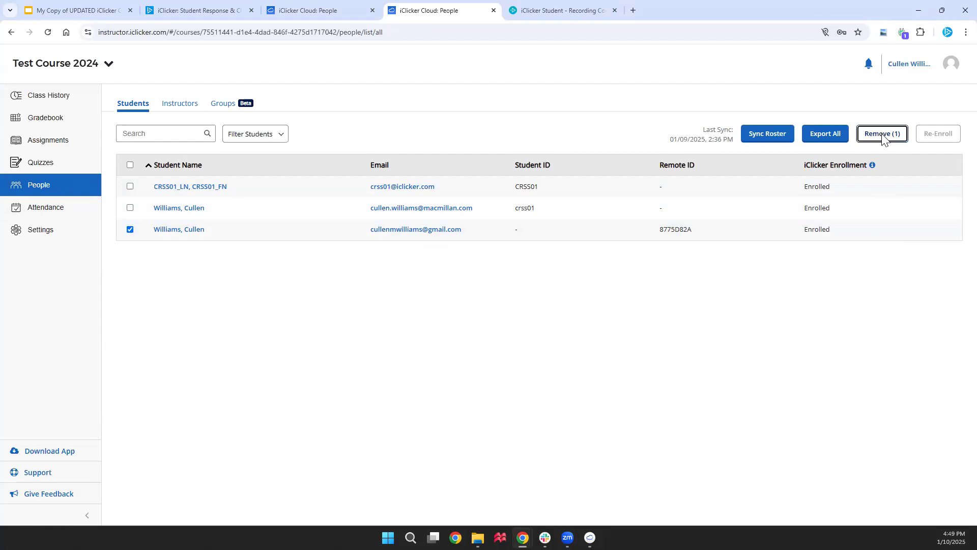
{"action": "left_click", "coordinate": [263, 143]}
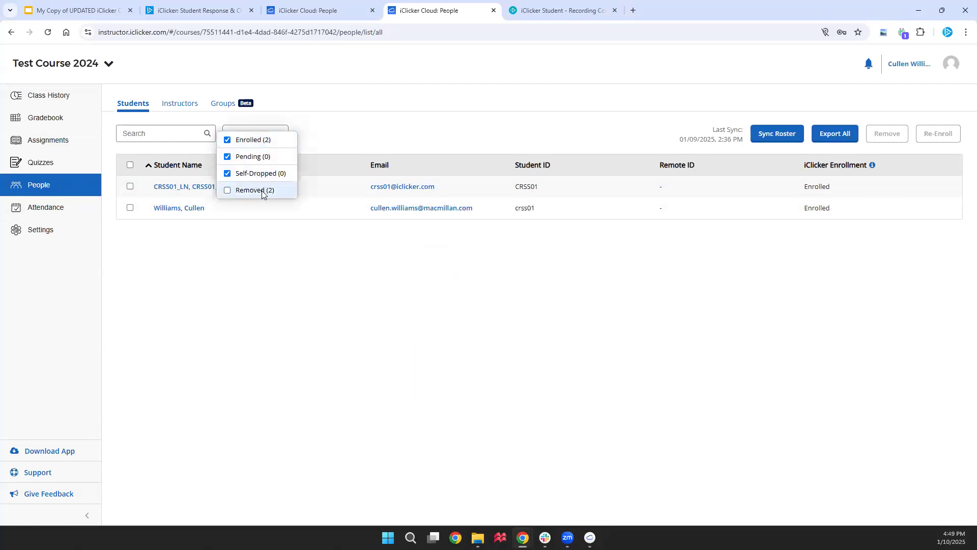
{"action": "left_click", "coordinate": [262, 190]}
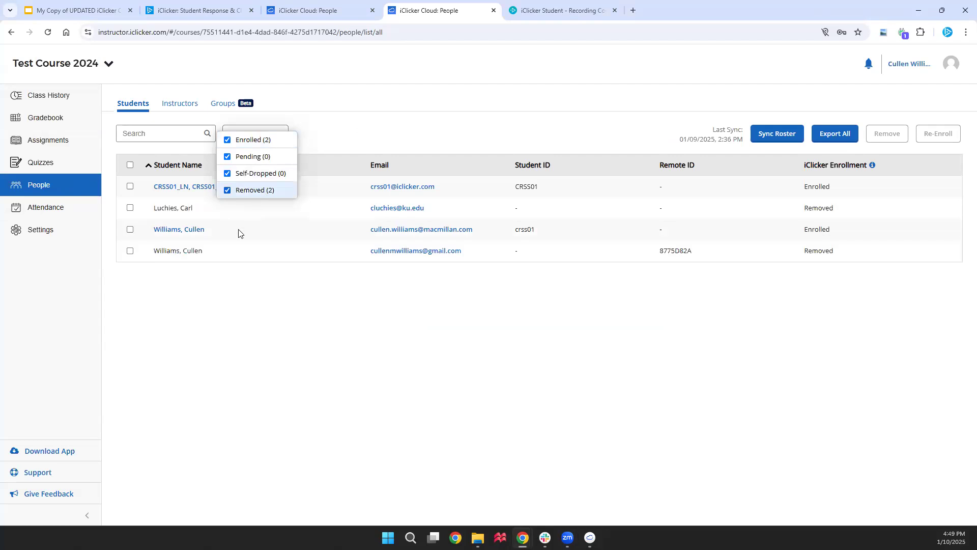
{"action": "left_click", "coordinate": [131, 251]}
{"action": "left_click", "coordinate": [932, 133]}
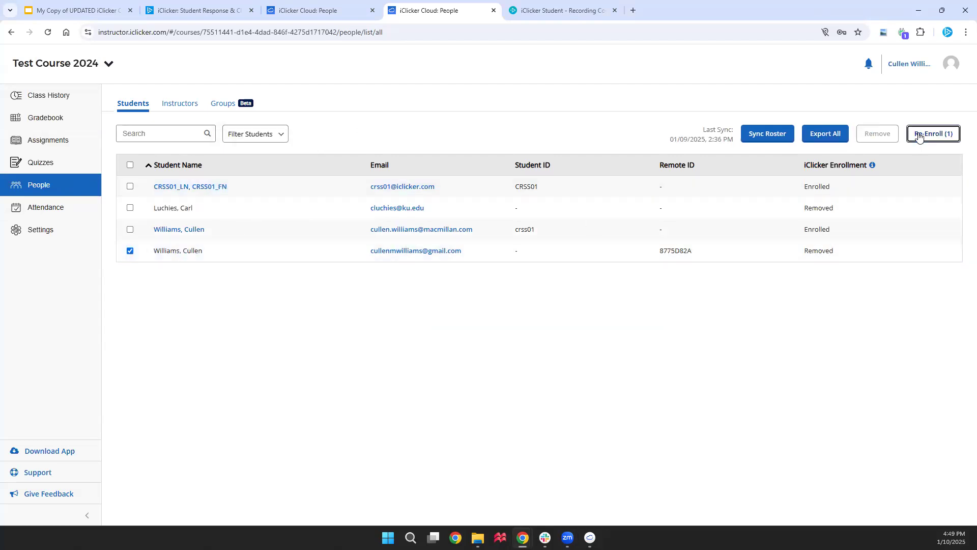
Advance the presentation to the Run Quizzes slide
{"action": "left_click", "coordinate": [57, 102]}
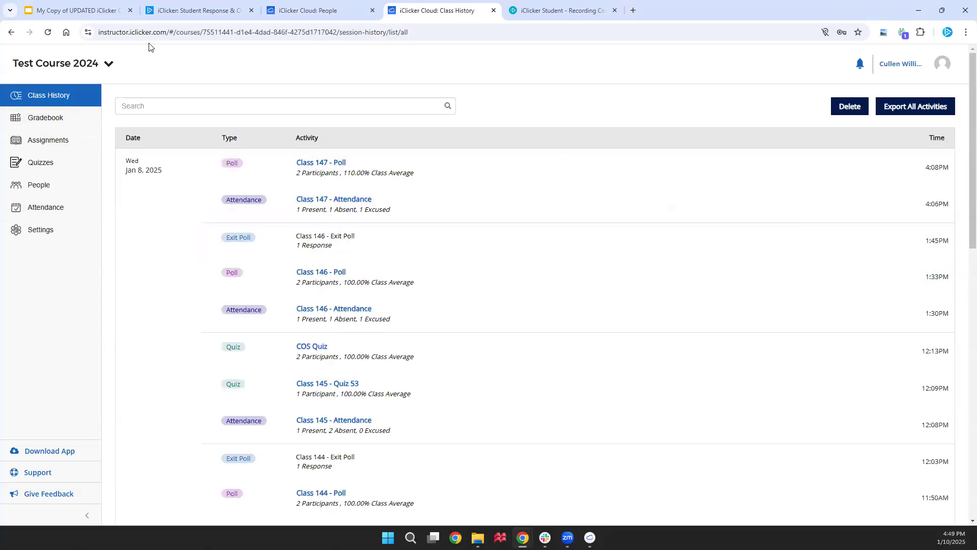
{"action": "left_click", "coordinate": [57, 11]}
{"action": "left_click", "coordinate": [549, 323]}
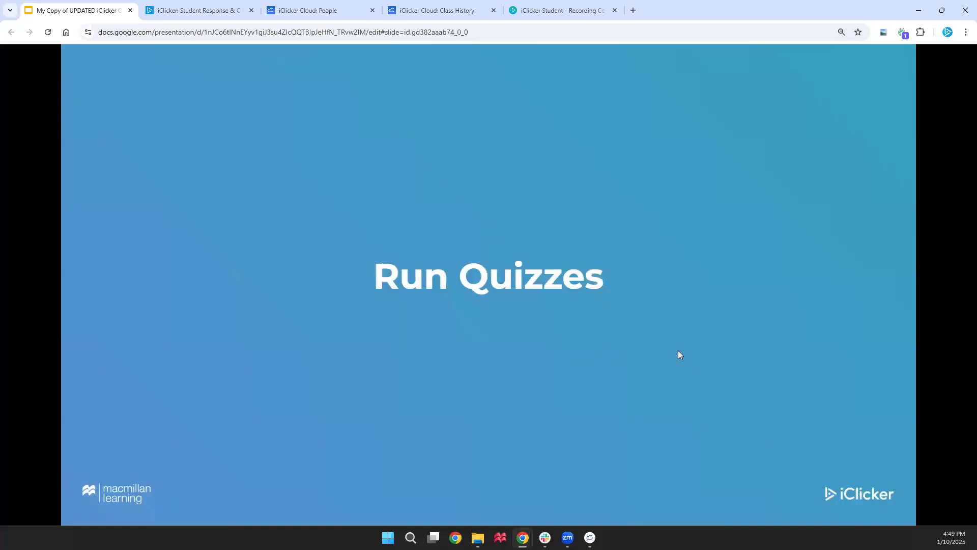
Advance the slideshow to the 'Visit iclicker.com/support' slide
{"action": "left_click", "coordinate": [685, 342]}
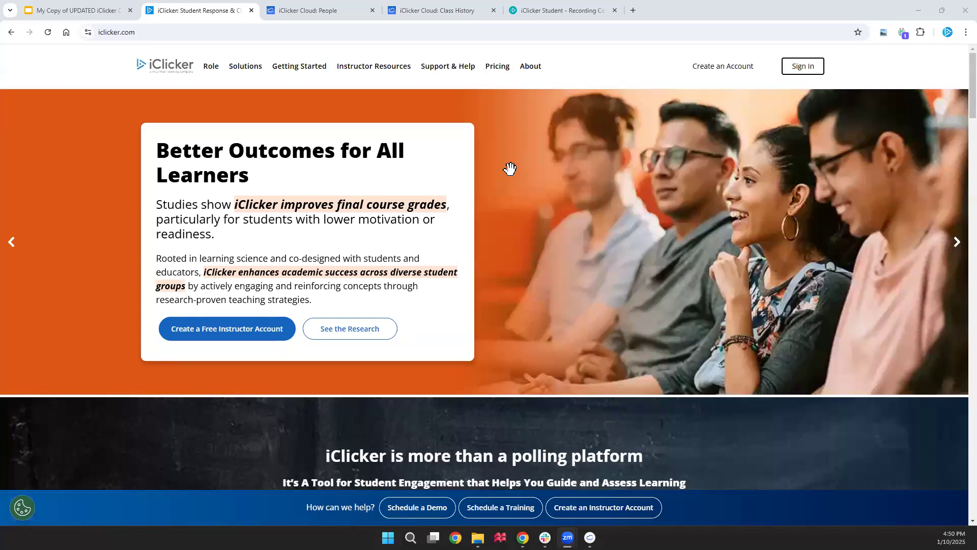
Show iclicker.com's Support & Help options, then advance the deck to the Thank You! slide
{"action": "left_click", "coordinate": [456, 72]}
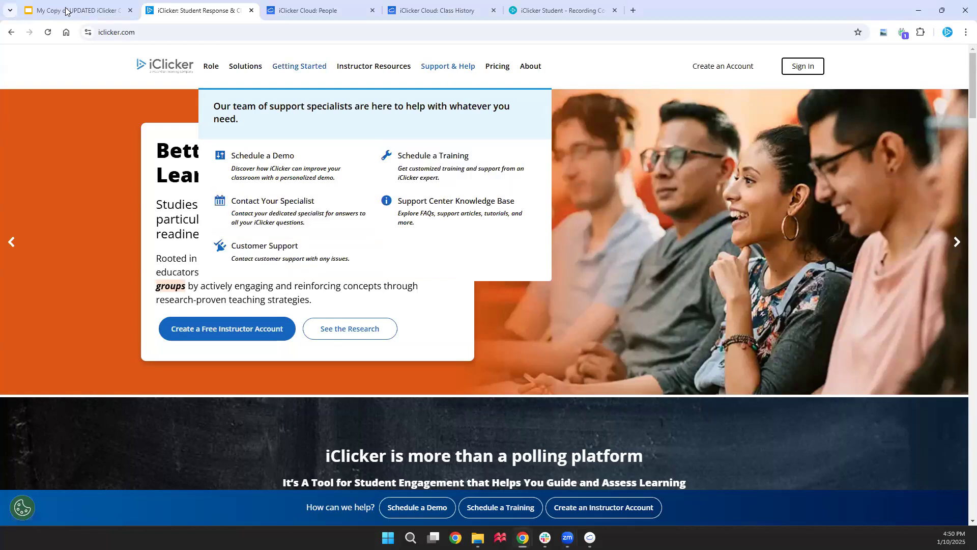
{"action": "left_click", "coordinate": [83, 12]}
{"action": "left_click", "coordinate": [810, 314]}
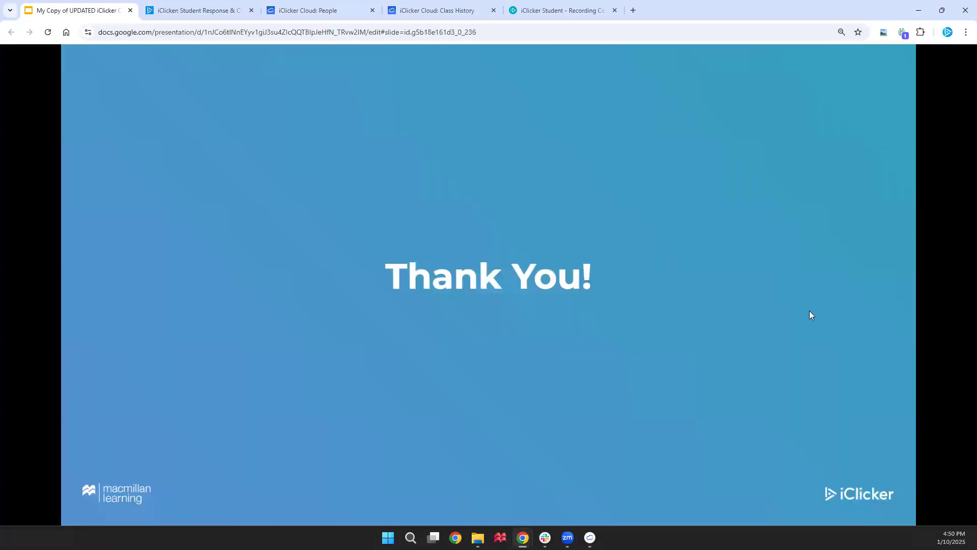